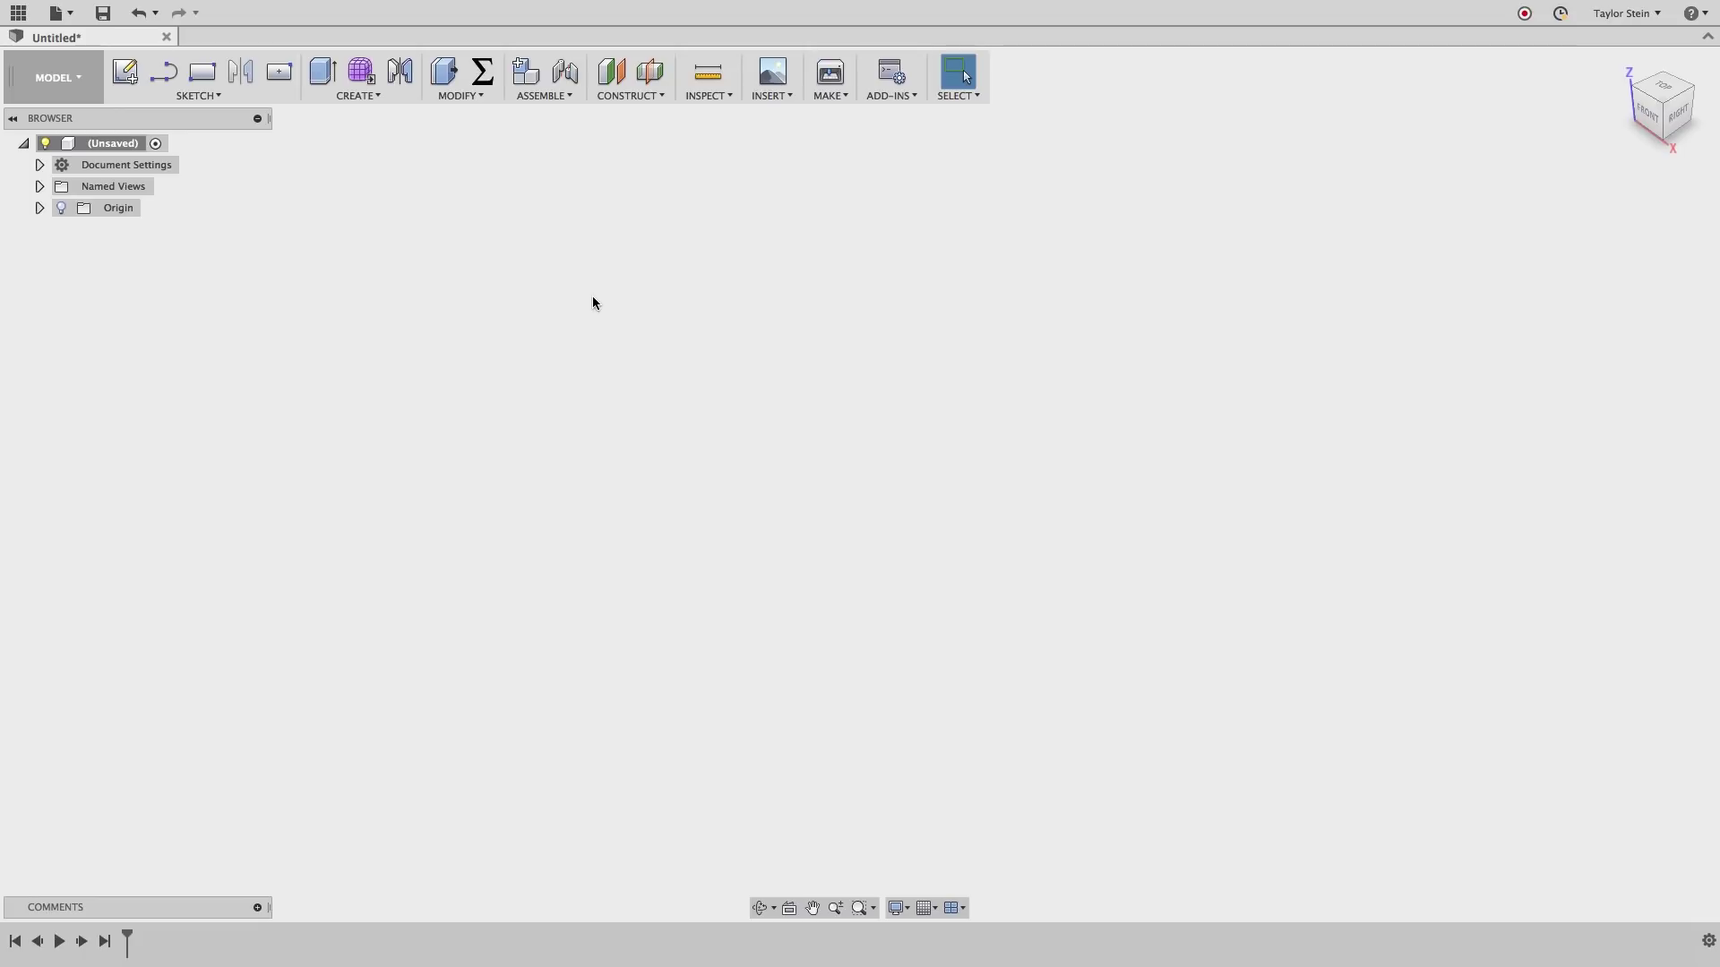
Add a user parameter named boxLength in inches with the expression 6.
left_click(479, 103)
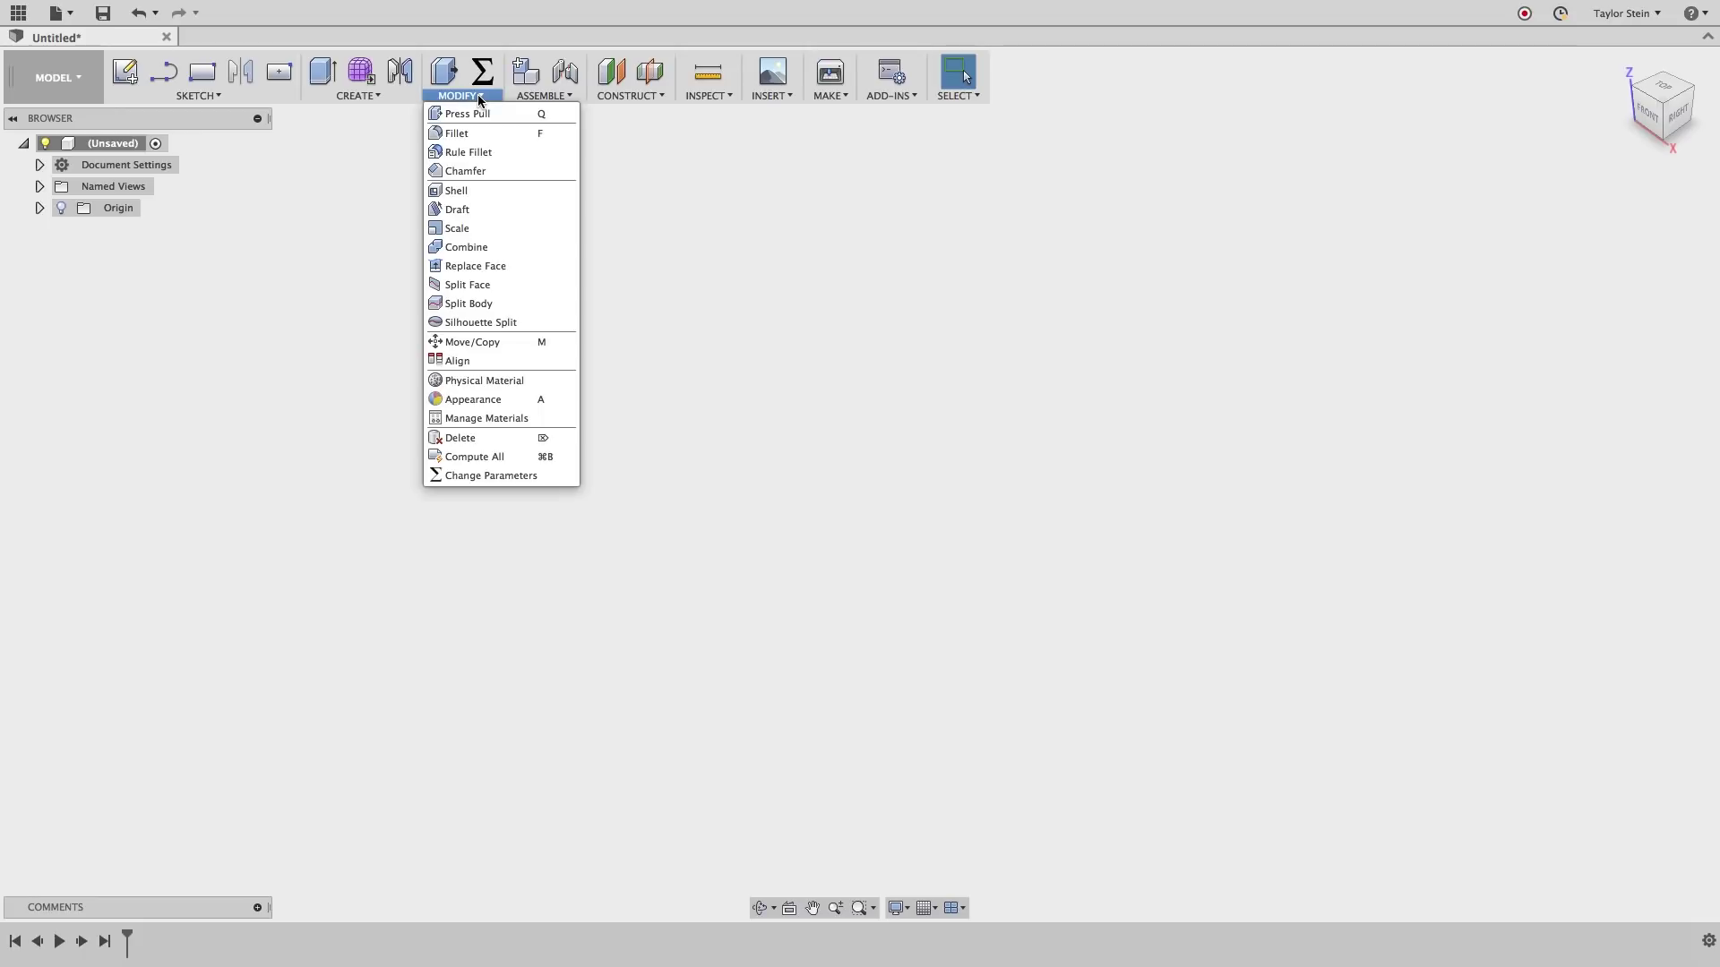
left_click(490, 473)
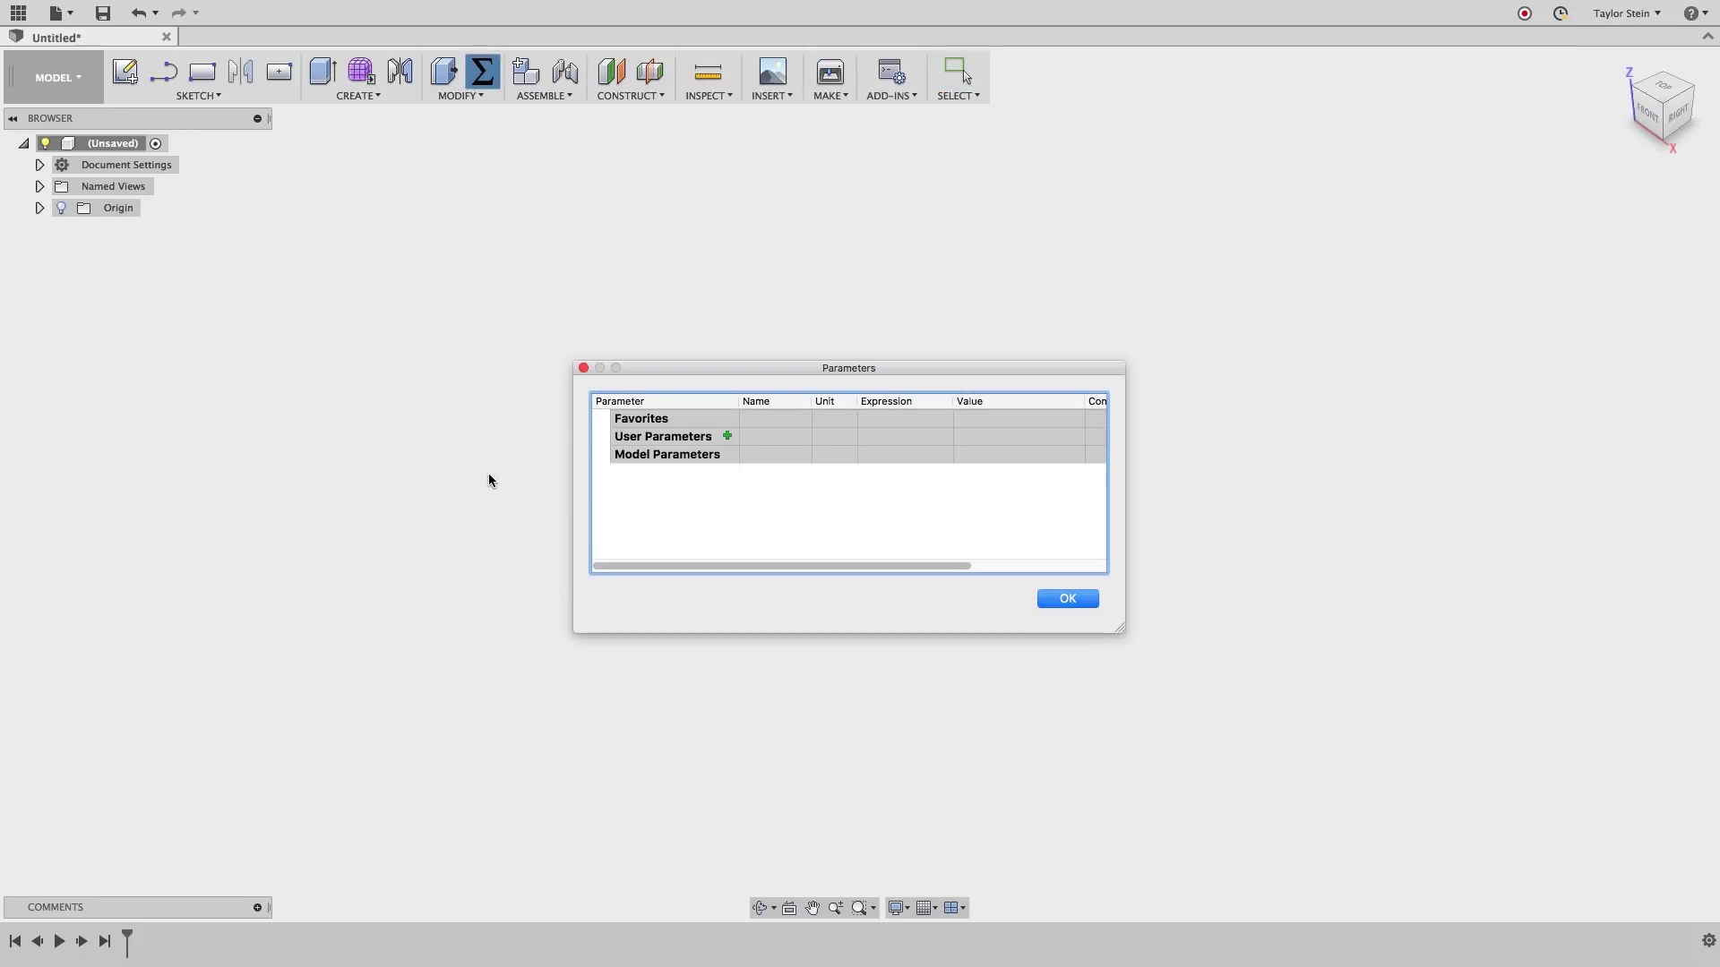
left_click(728, 437)
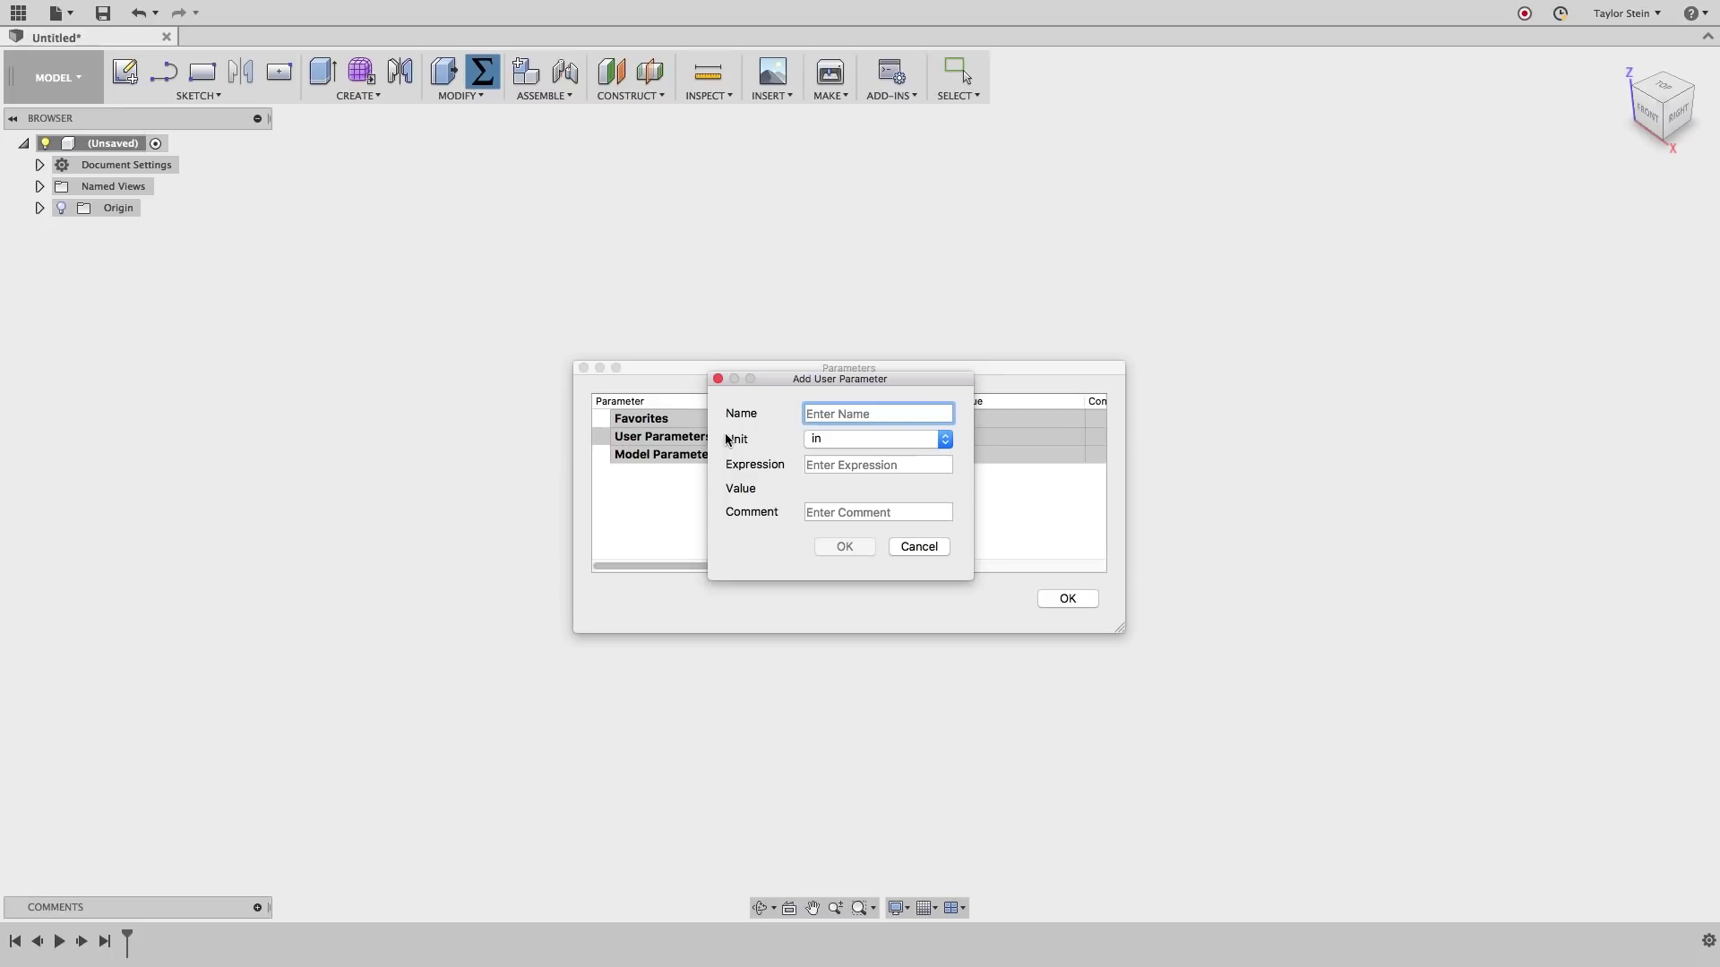
type("b")
key("BackSpace")
type("box")
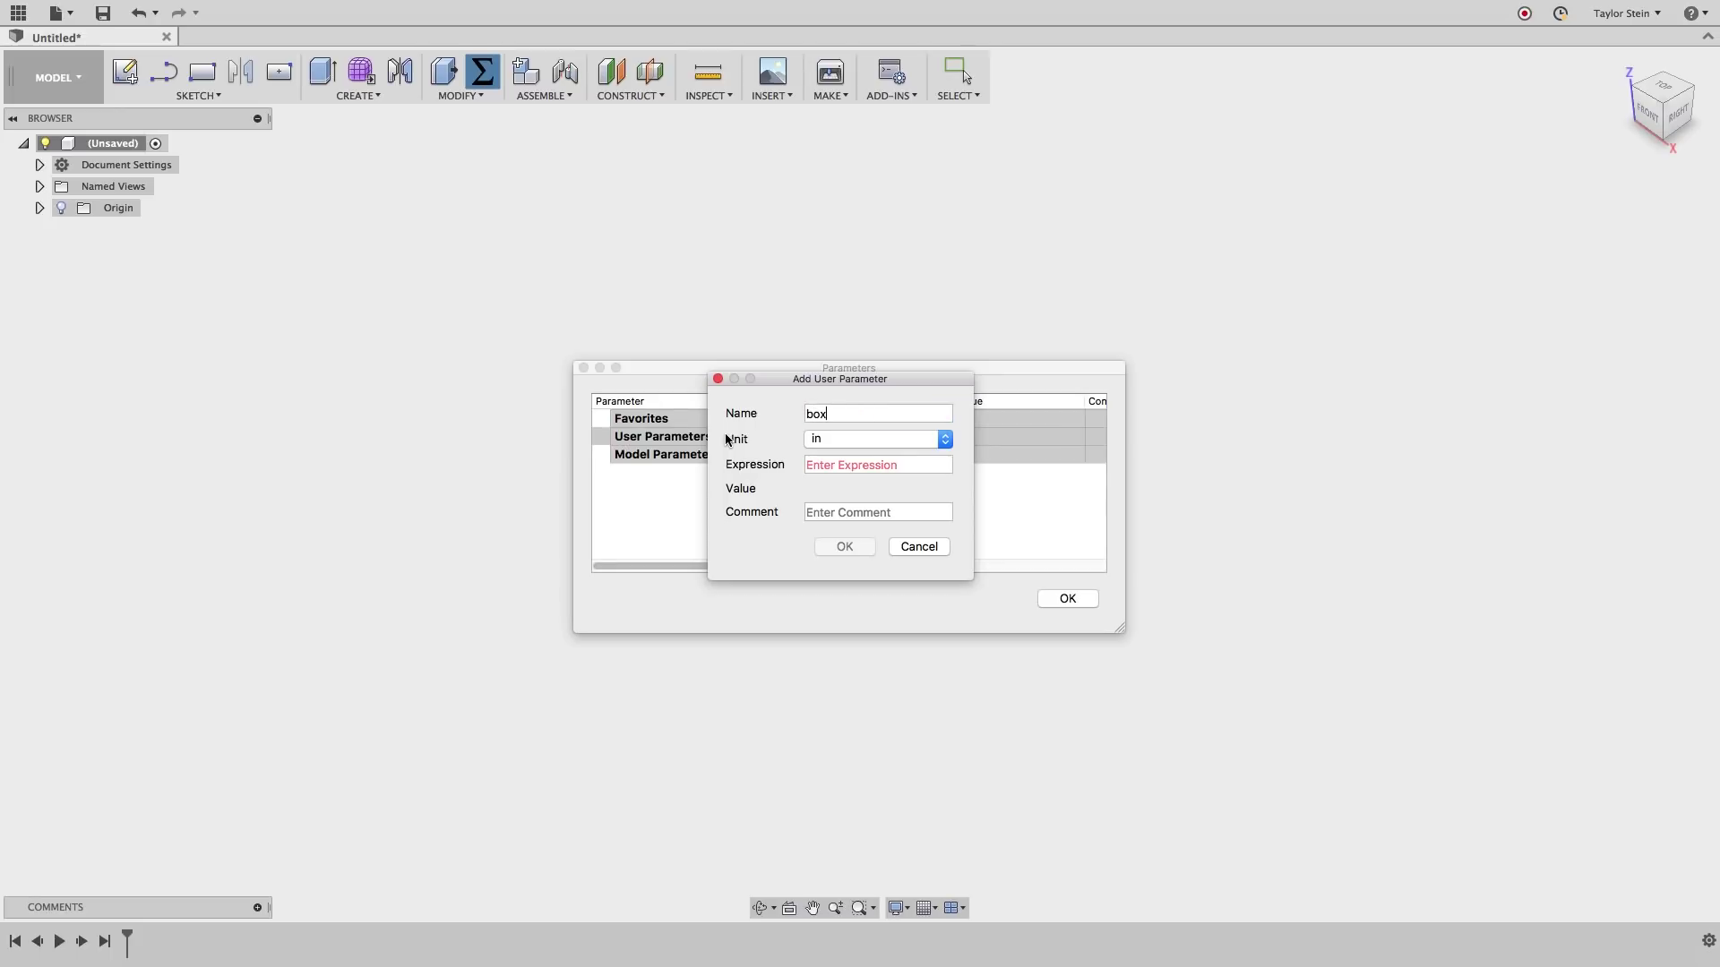
type("Length")
key("Tab")
type("8")
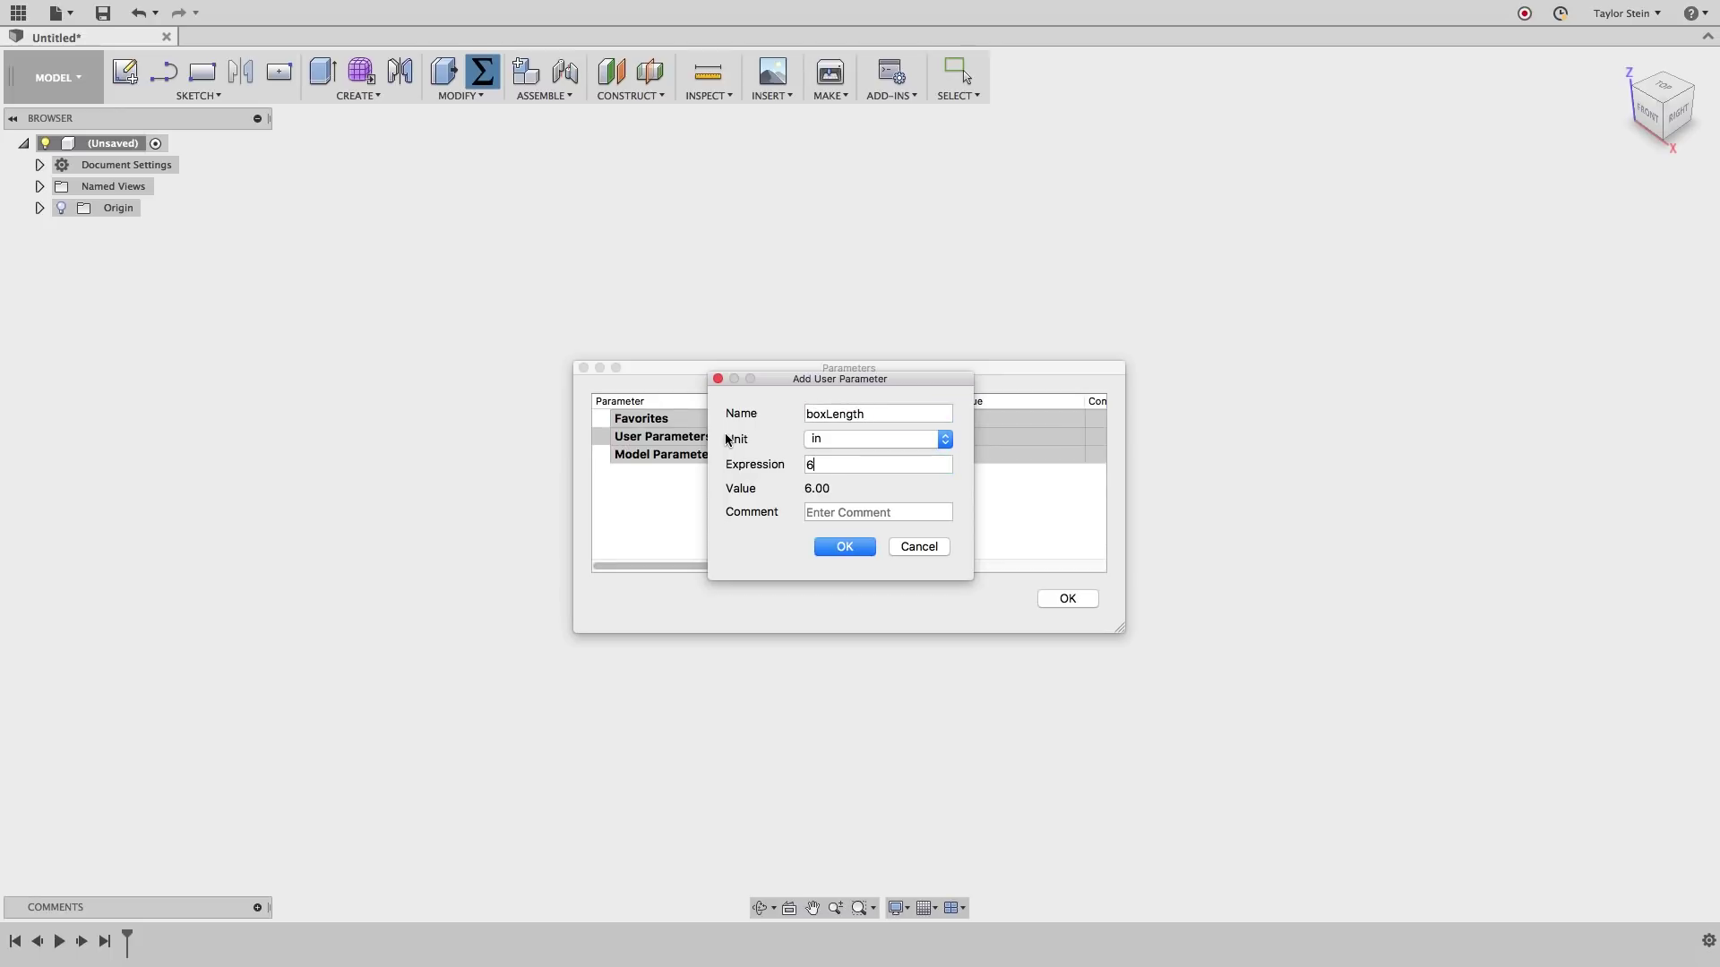
key("Return")
Add a user parameter named boxHeight in inches with the expression 3.
left_click(727, 437)
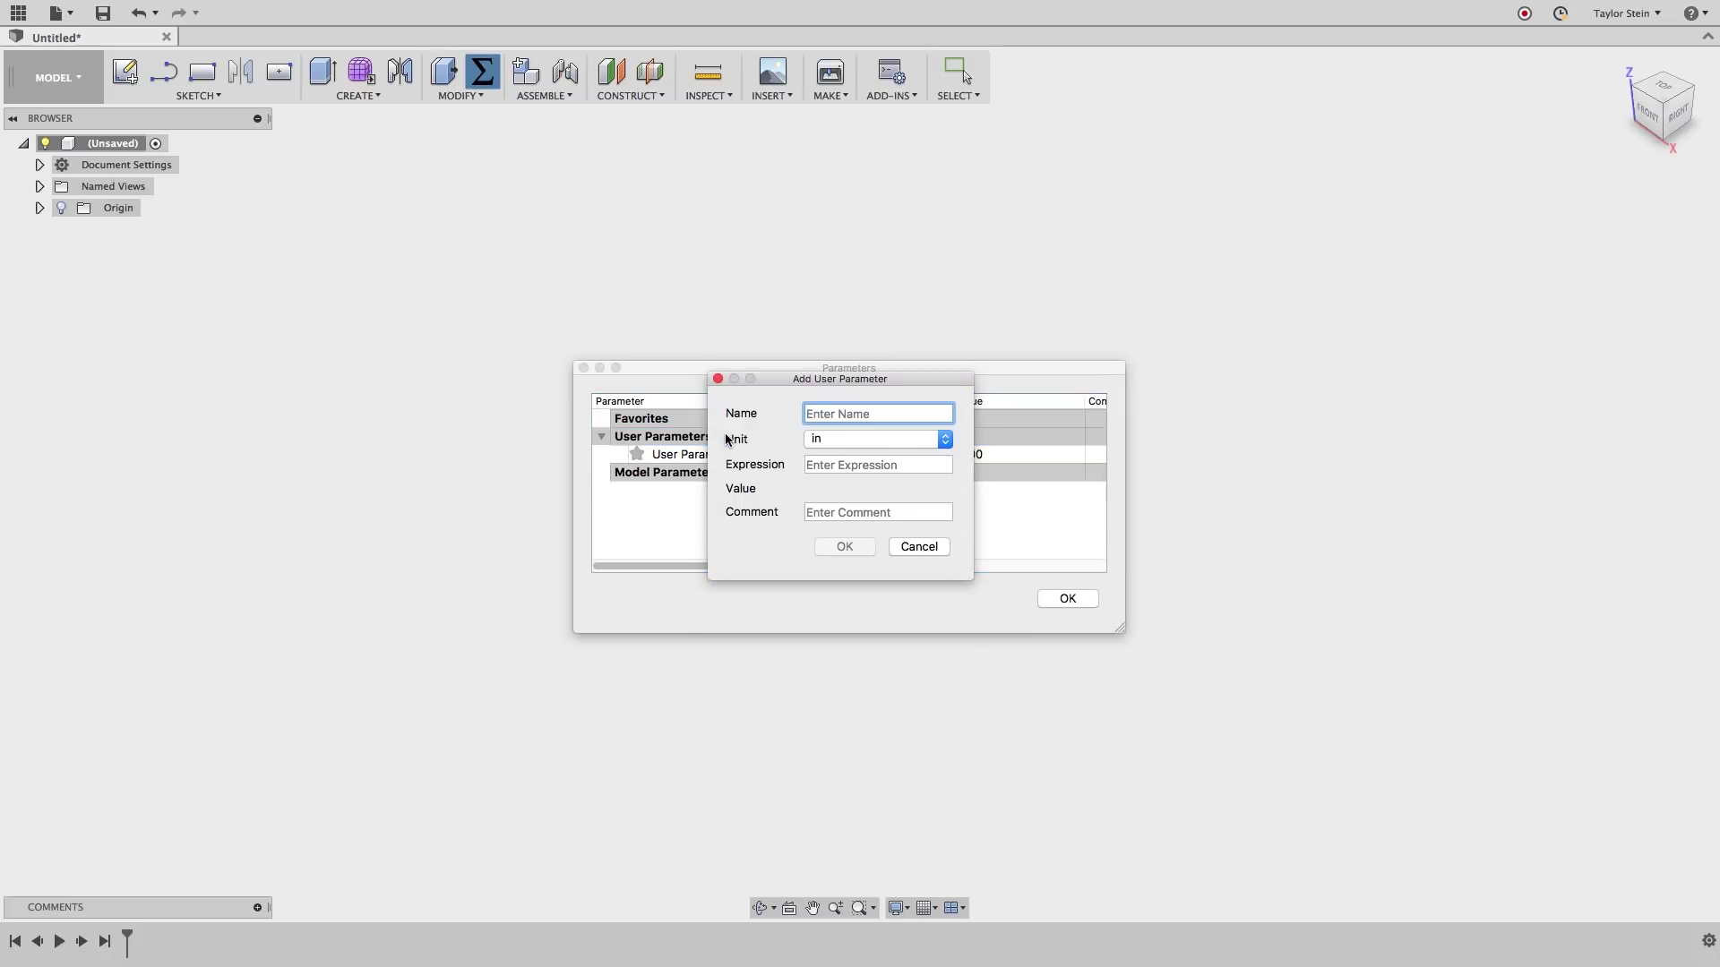
type("boxHeight")
key("Tab")
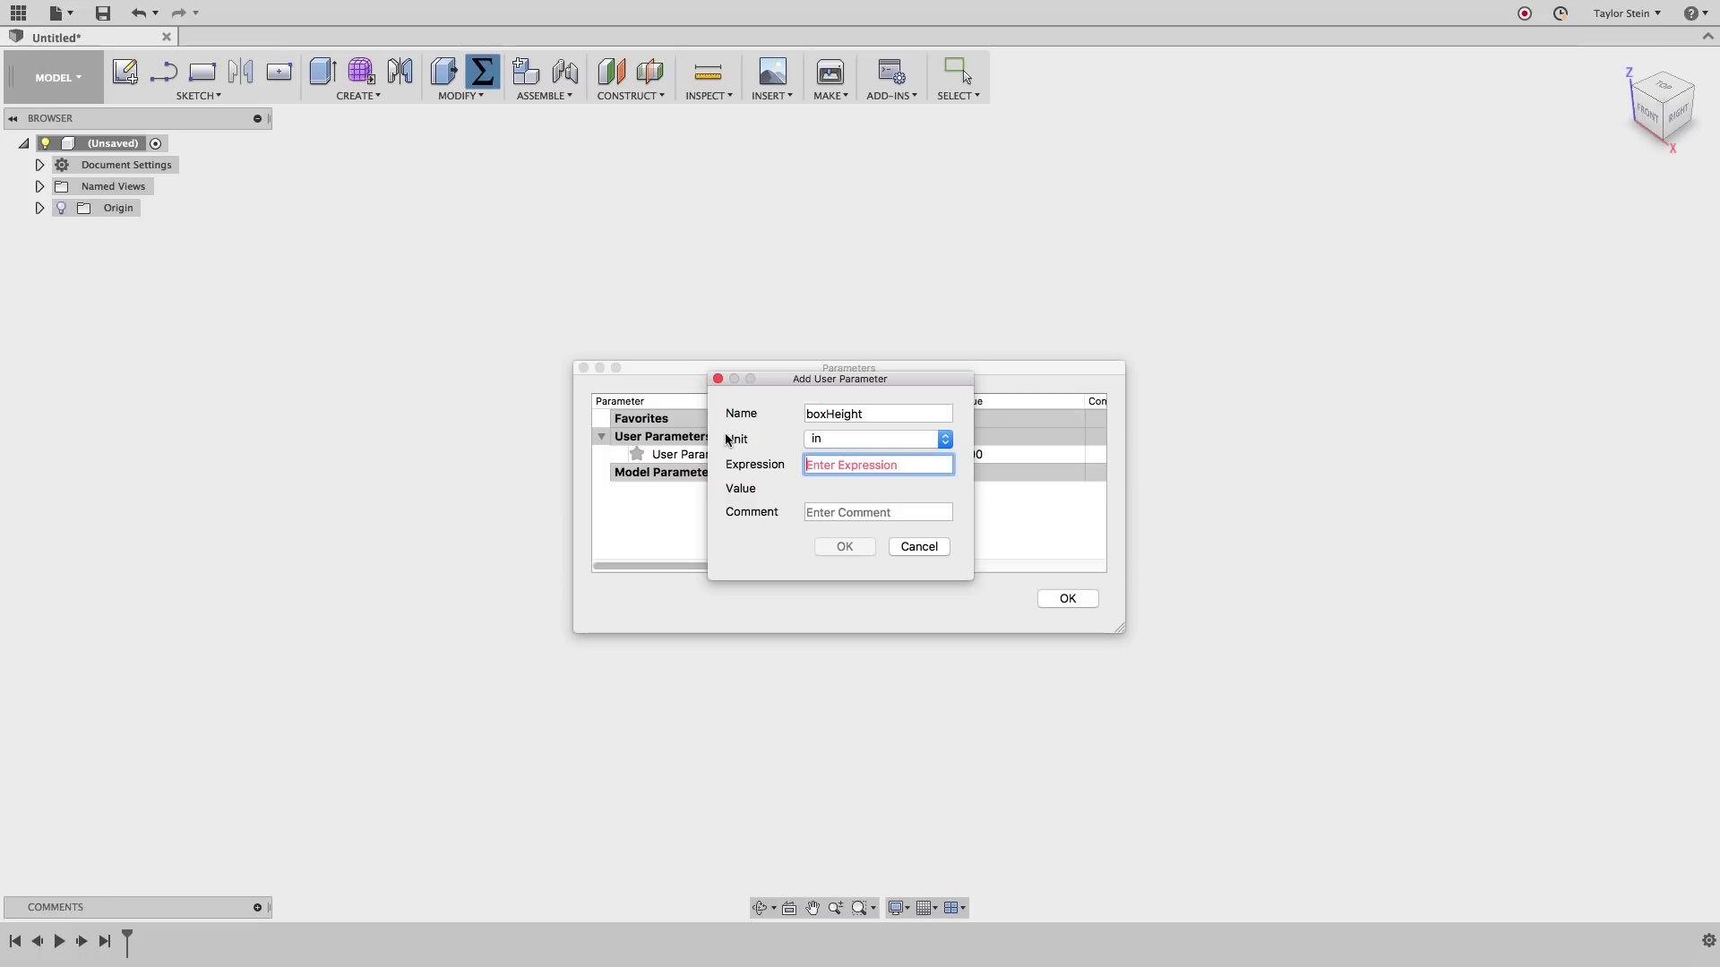
type("4")
key("Return")
Add a user parameter named boxWidth in inches with the expression 4.
left_click(728, 439)
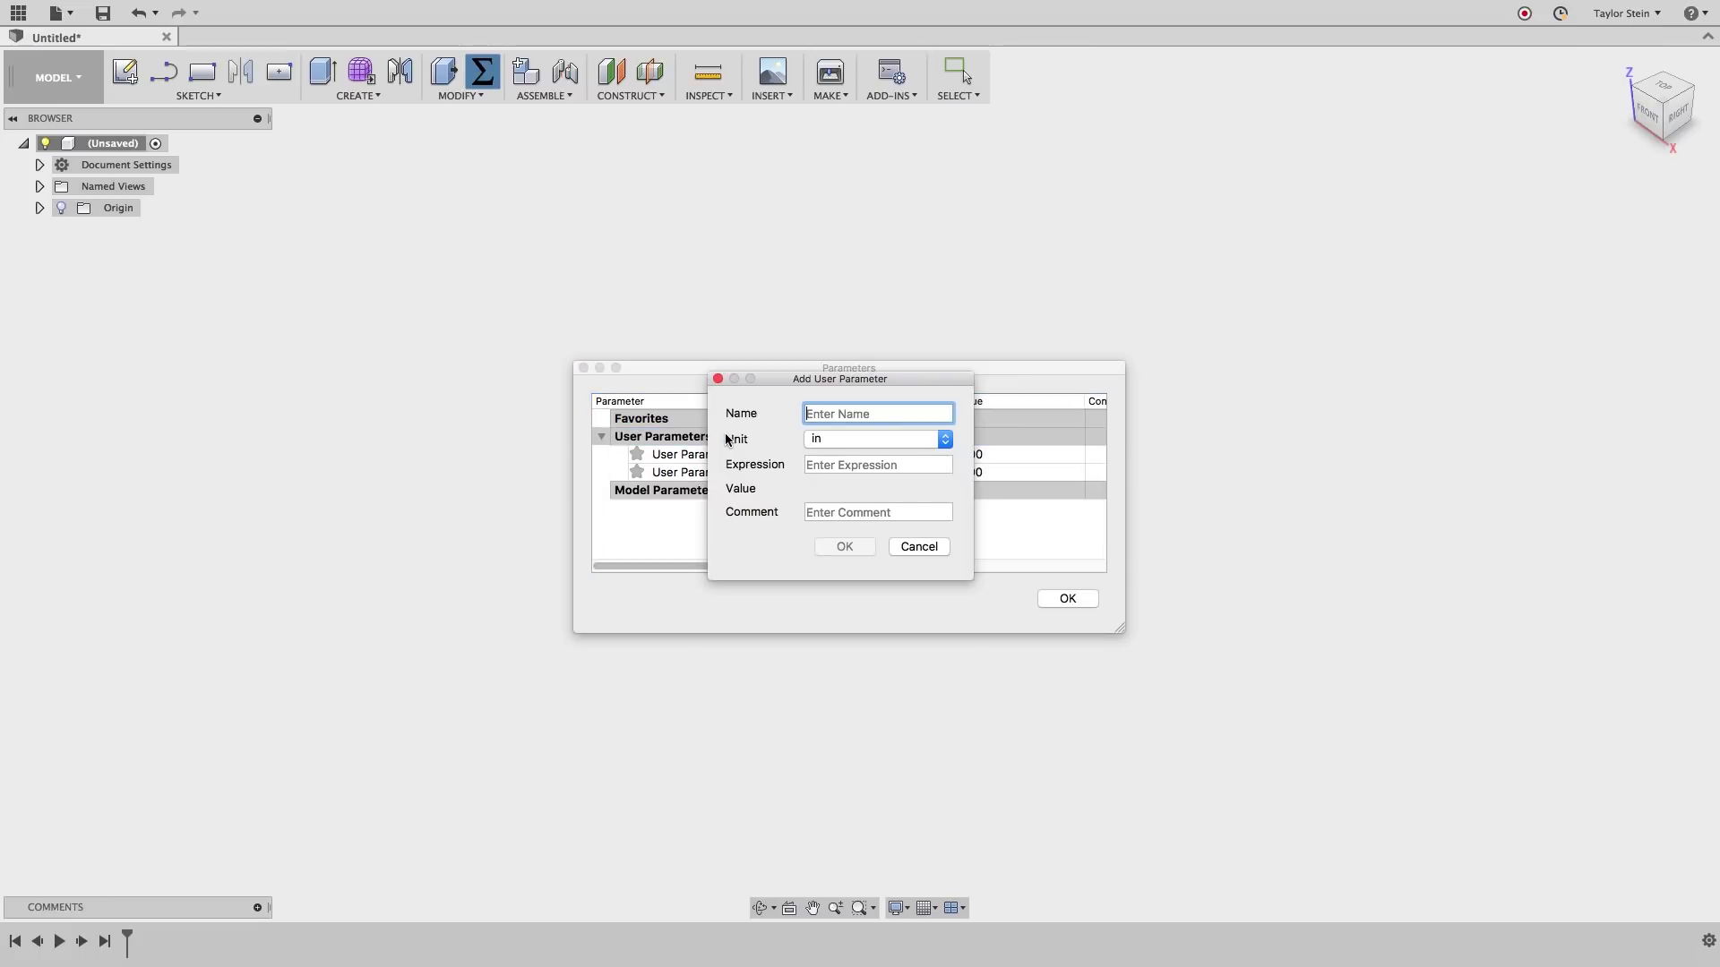
type("boxWidth")
key("Tab")
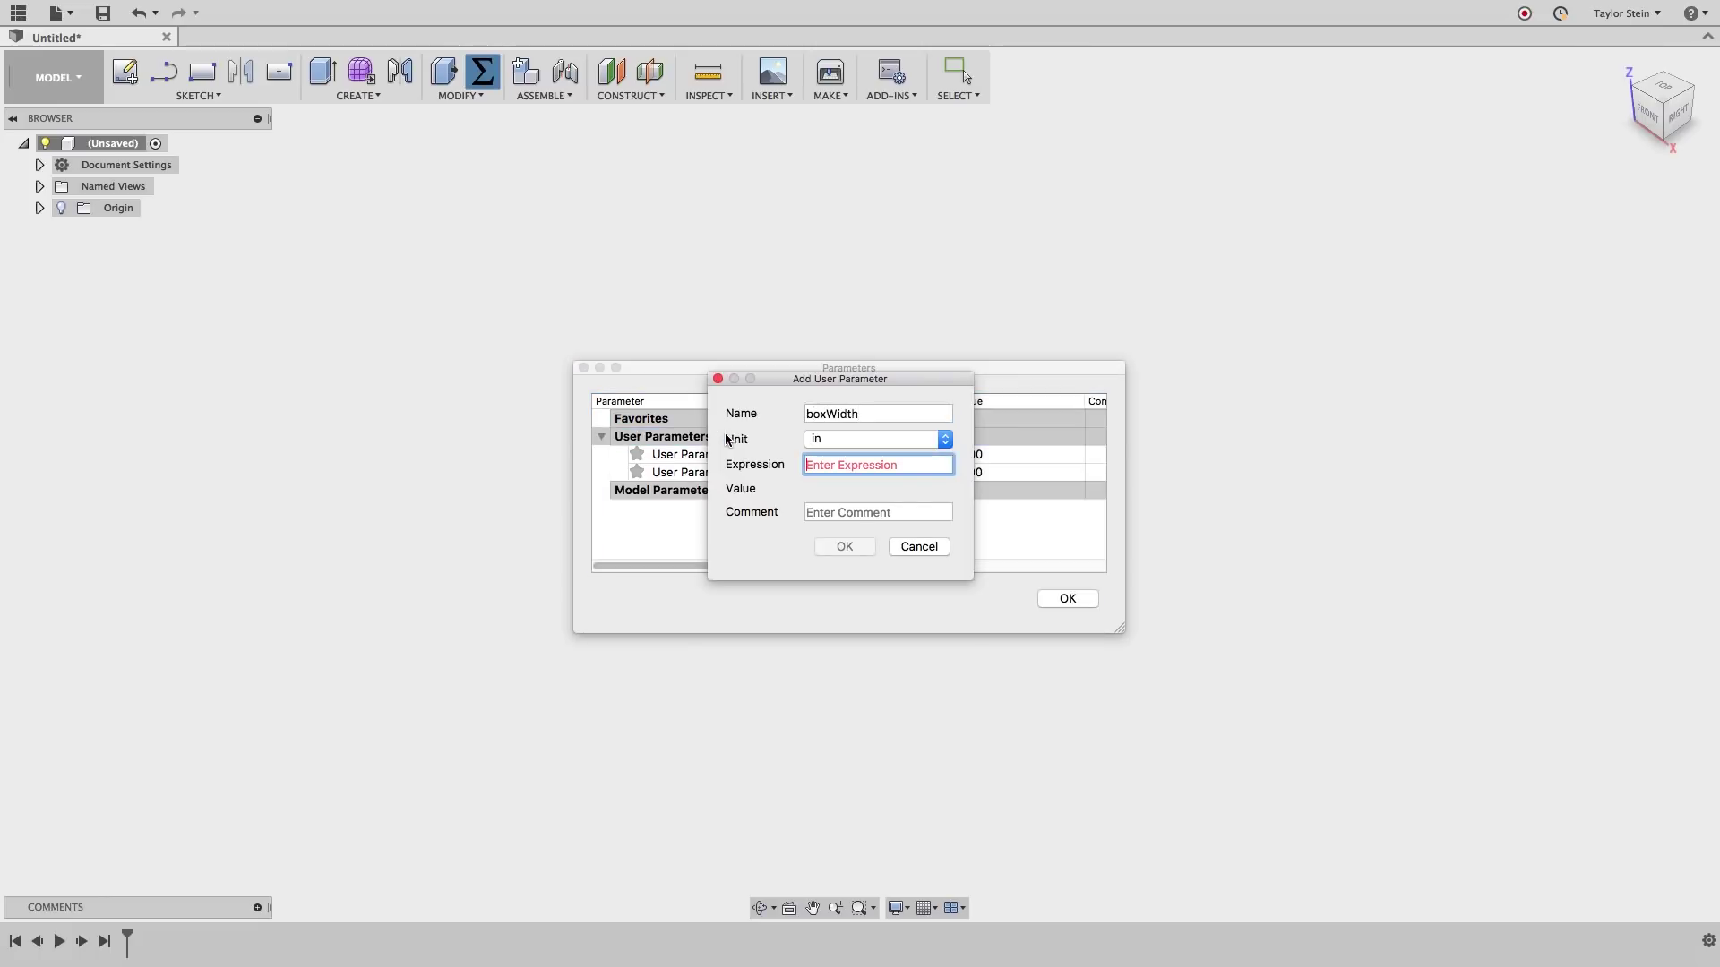
type("4")
key("Return")
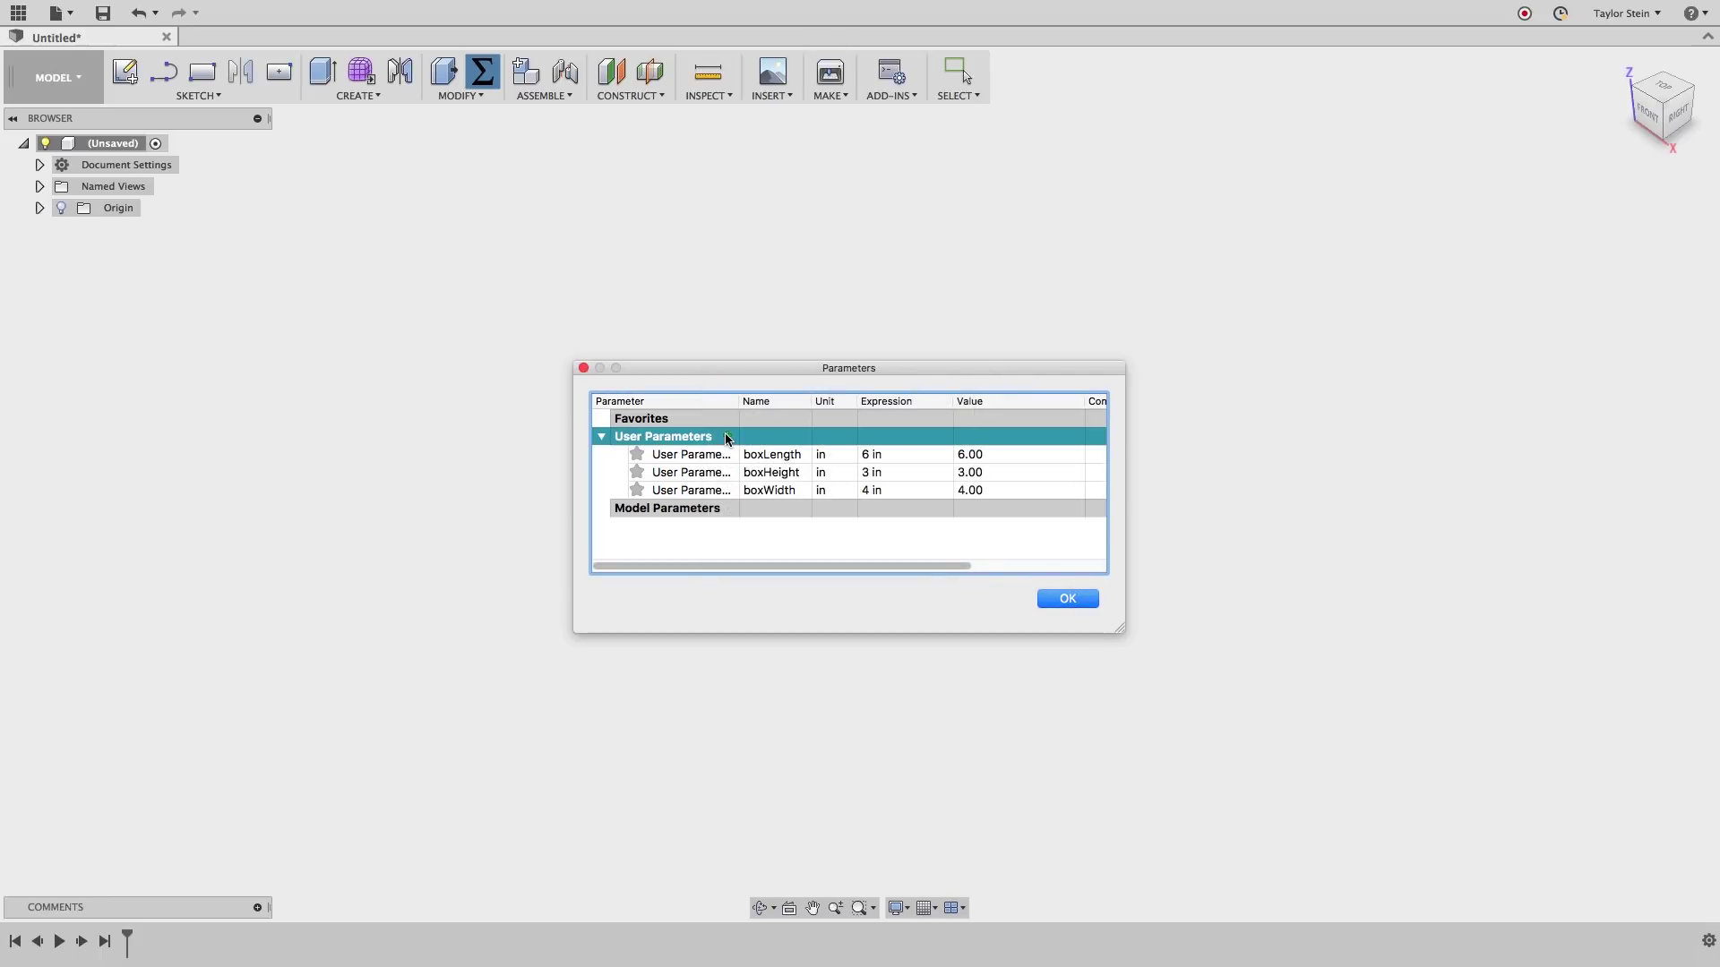
Add a user parameter named clearance in inches with the expression 0.005 and close the parameter list.
left_click(727, 439)
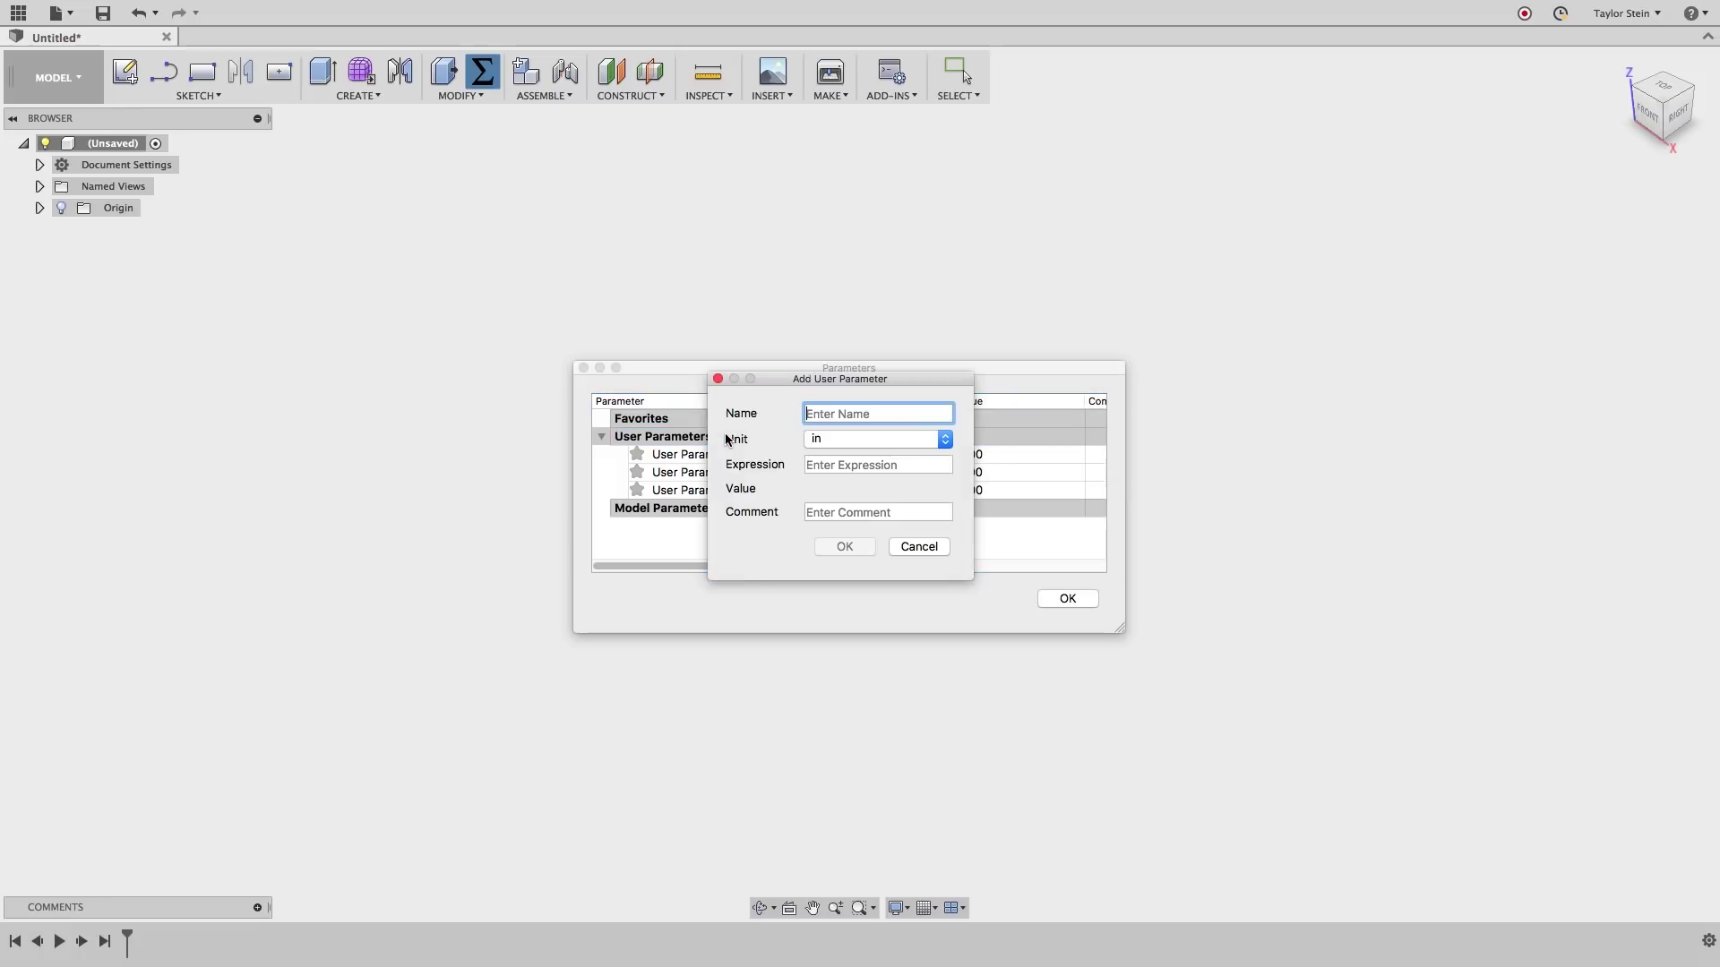
type("clearance")
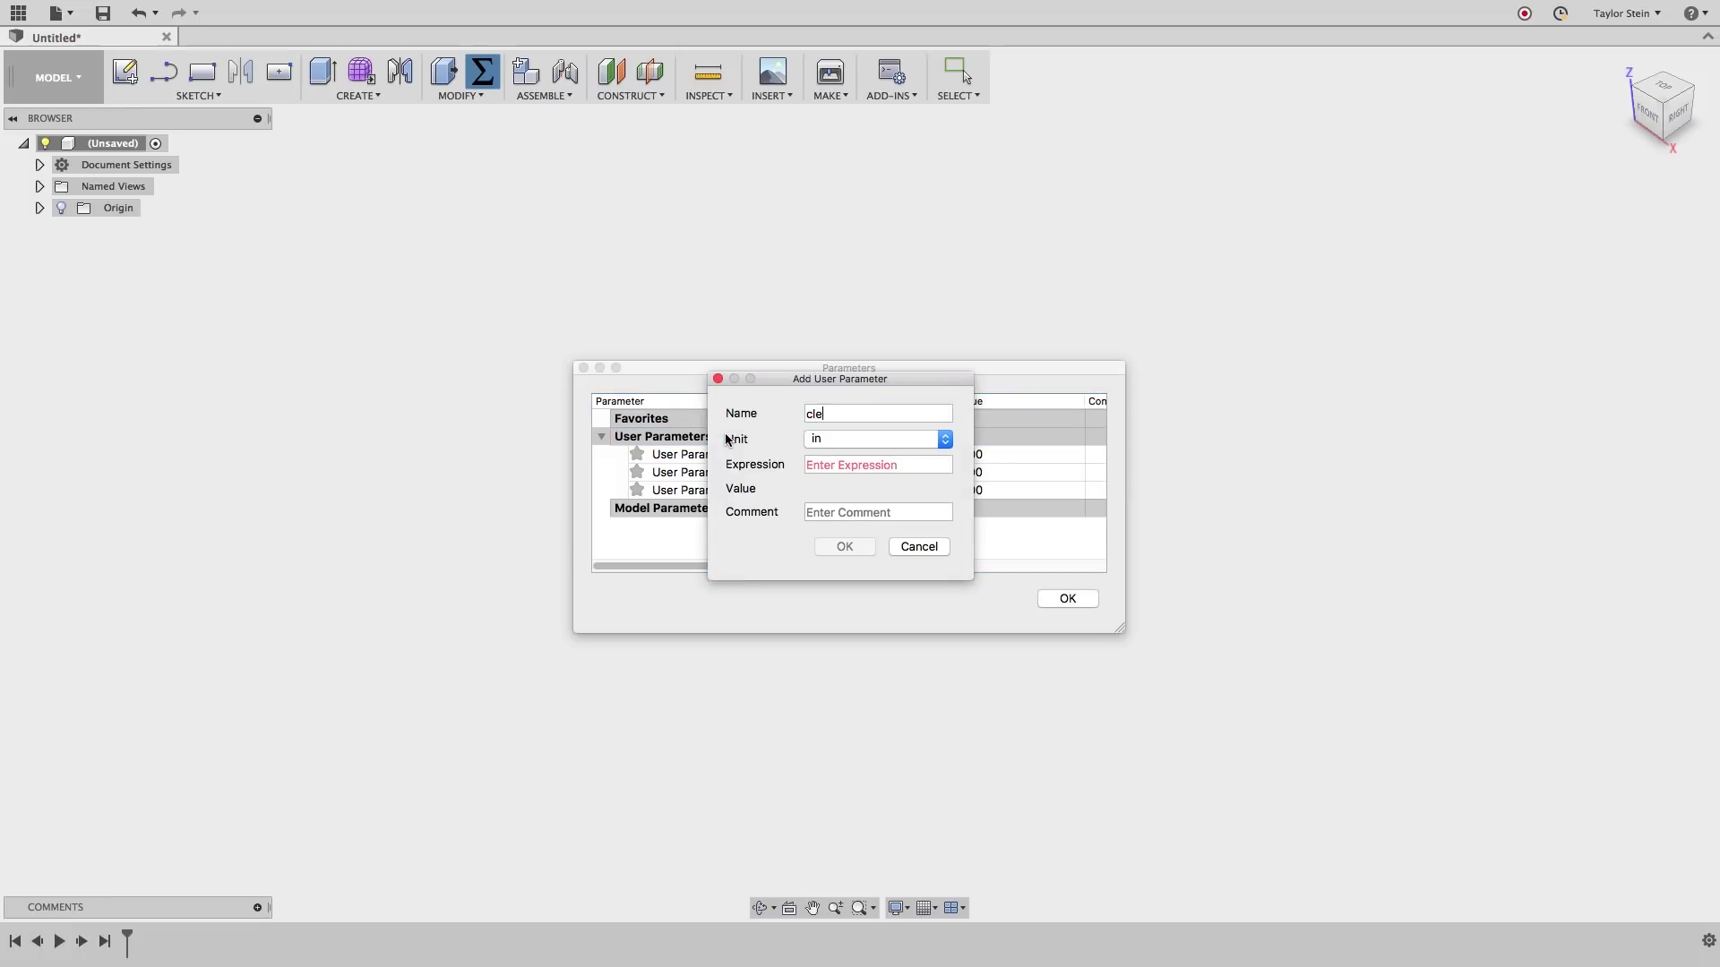
key("Tab")
type("0.005")
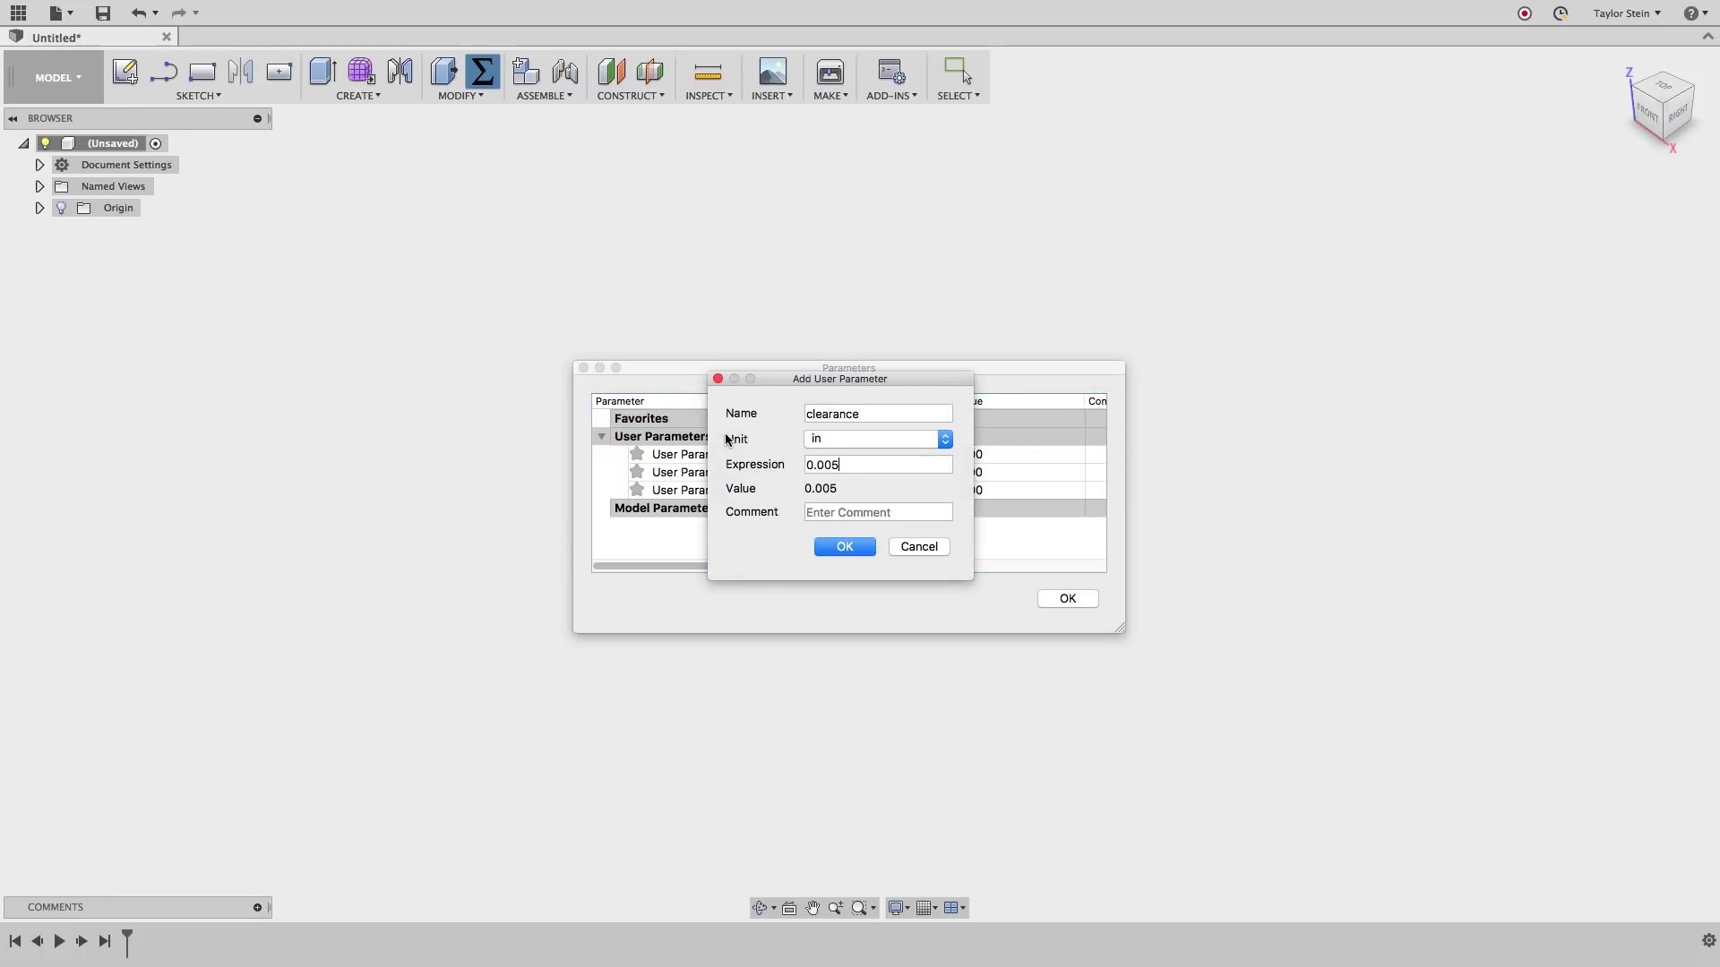
key("Return")
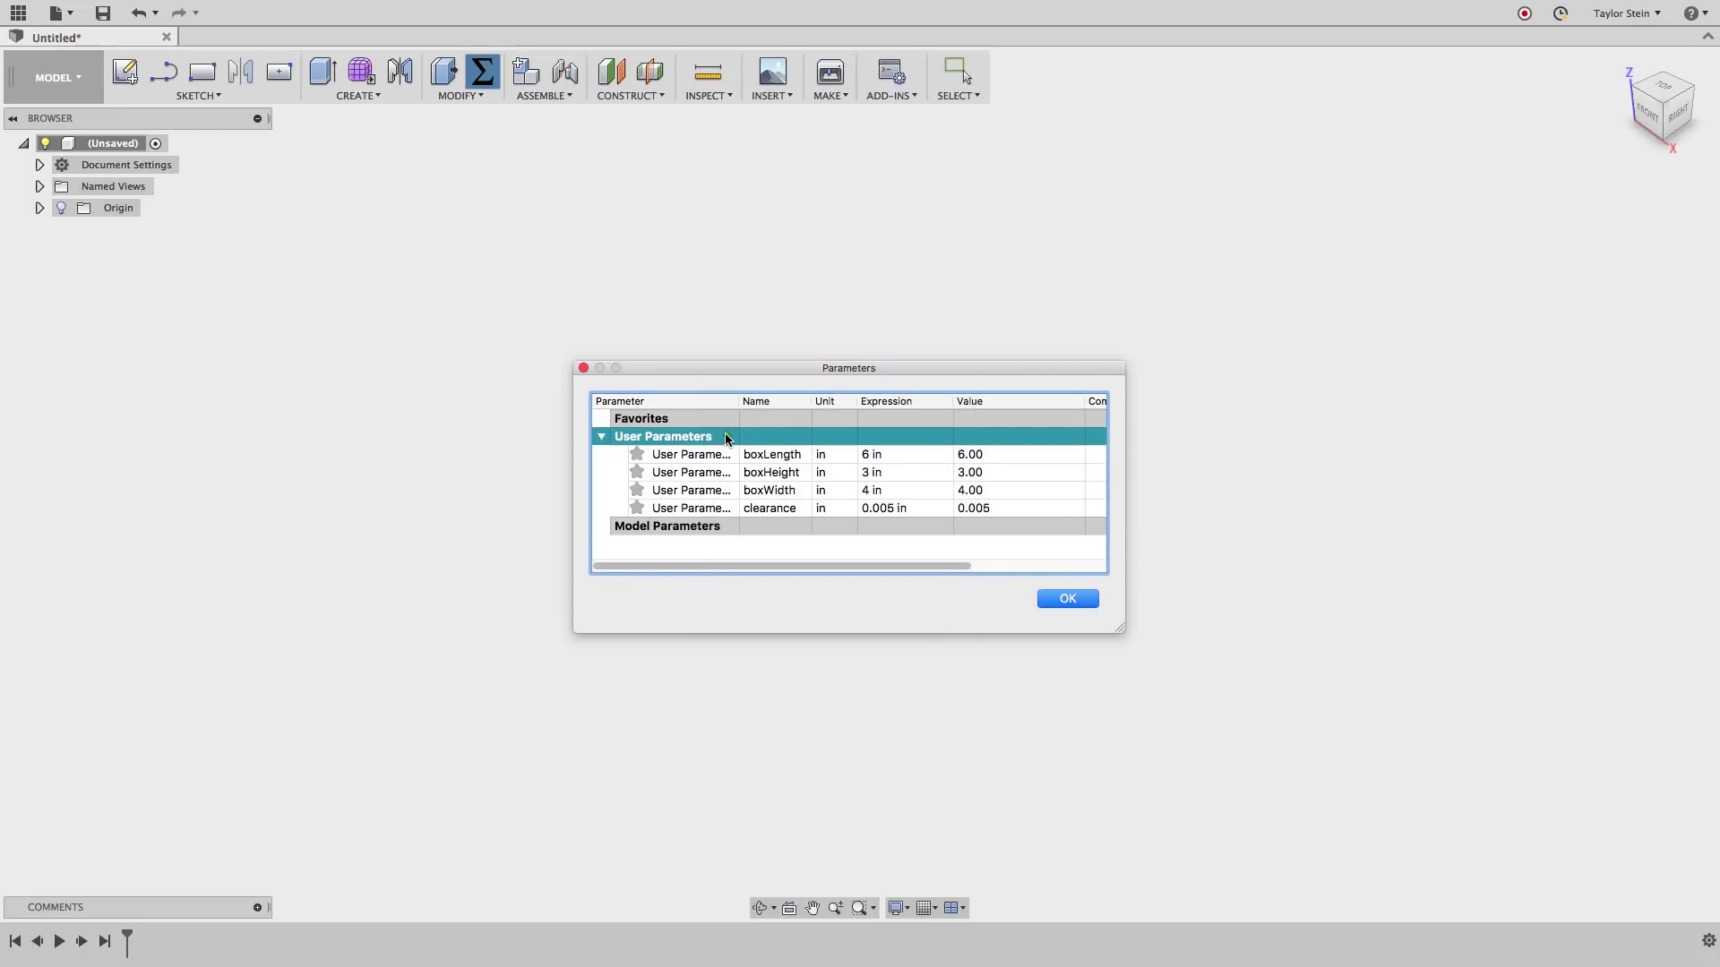
left_click(1067, 598)
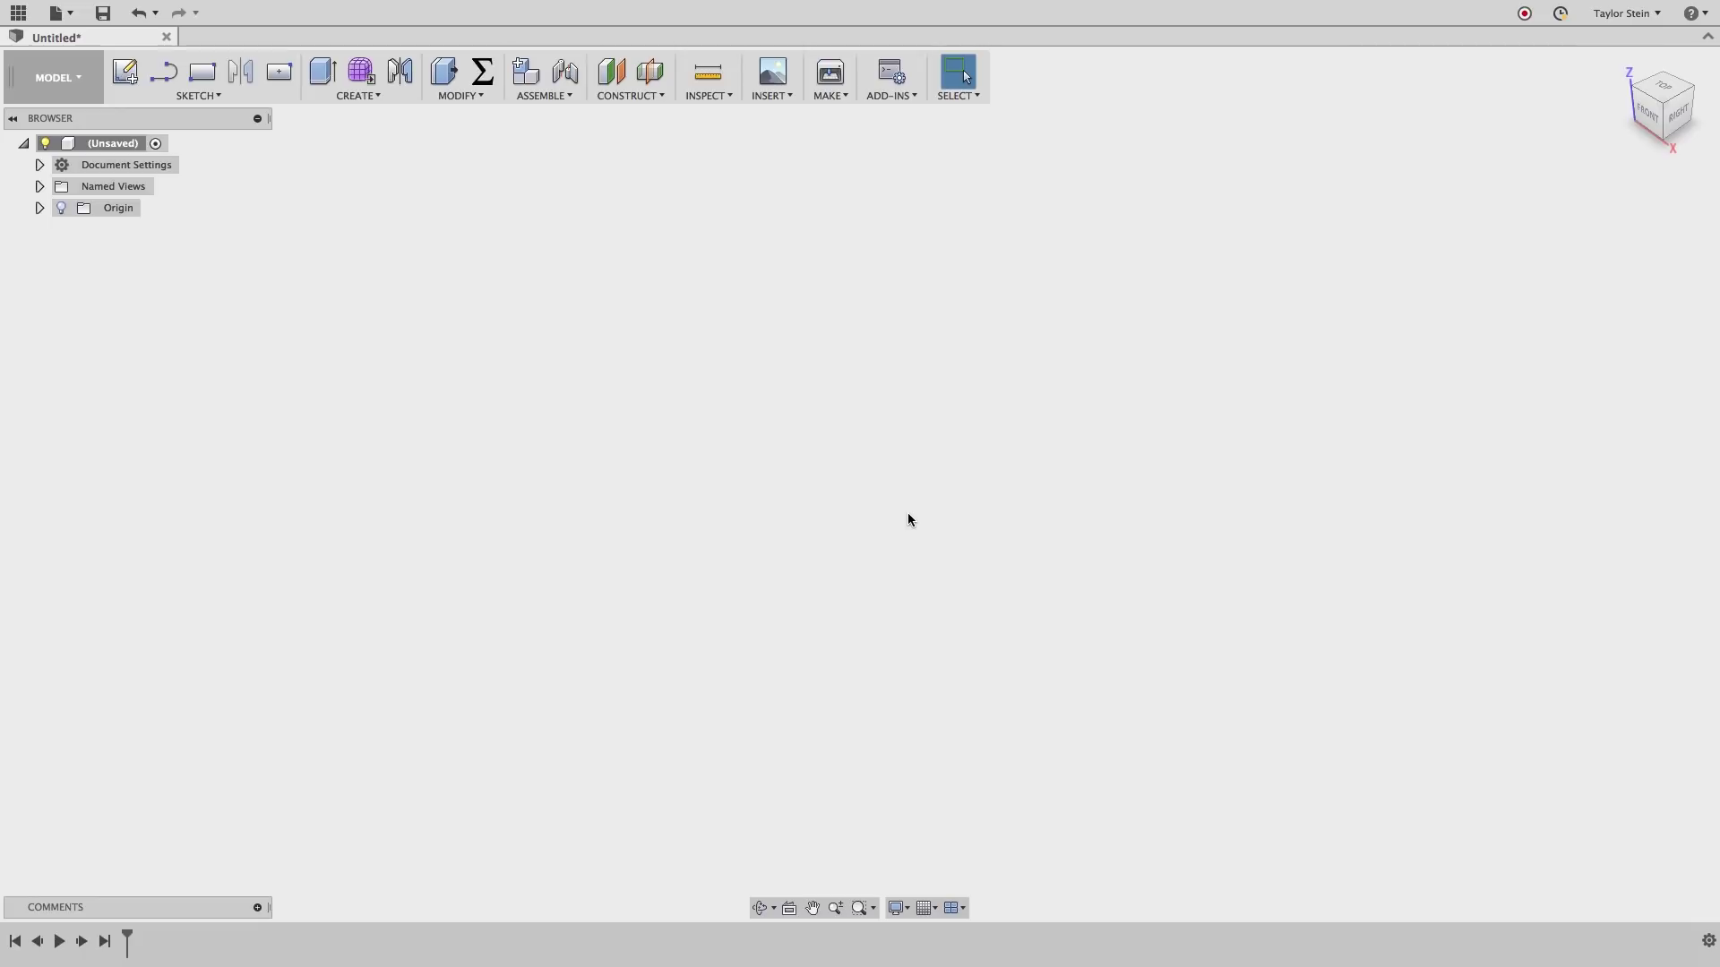
Sketch a center rectangle at the origin on the horizontal plane, boxWidth high and boxLength wide, and finish the sketch.
left_click(125, 75)
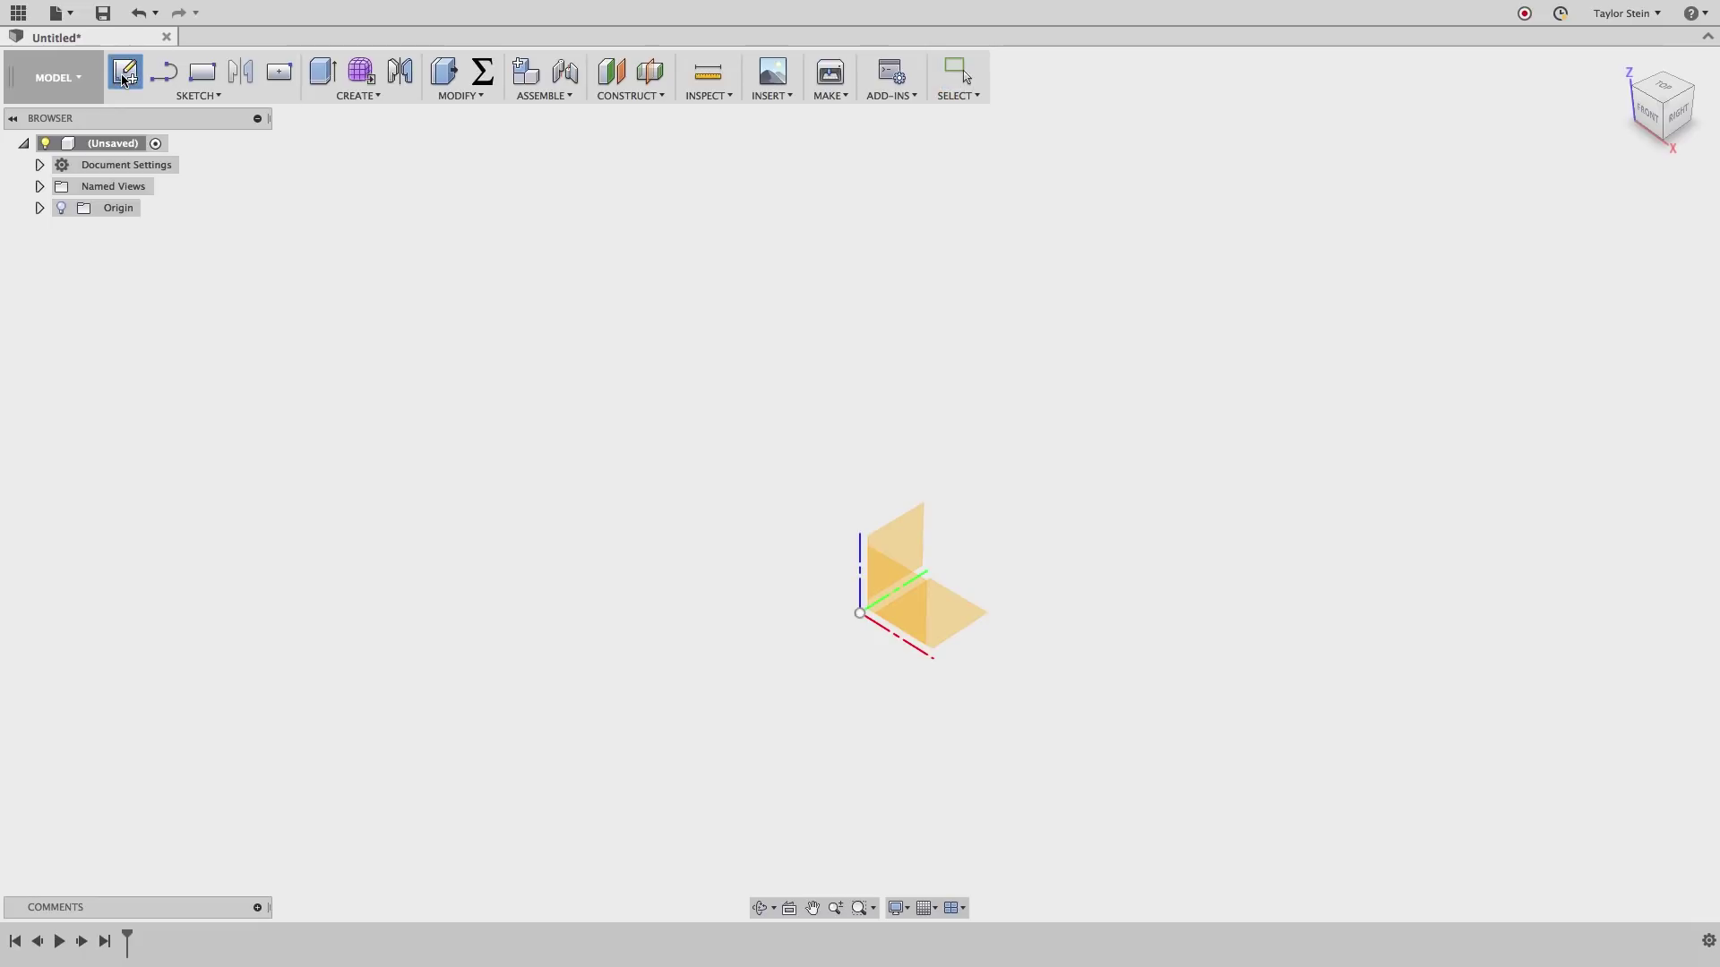
left_click(896, 596)
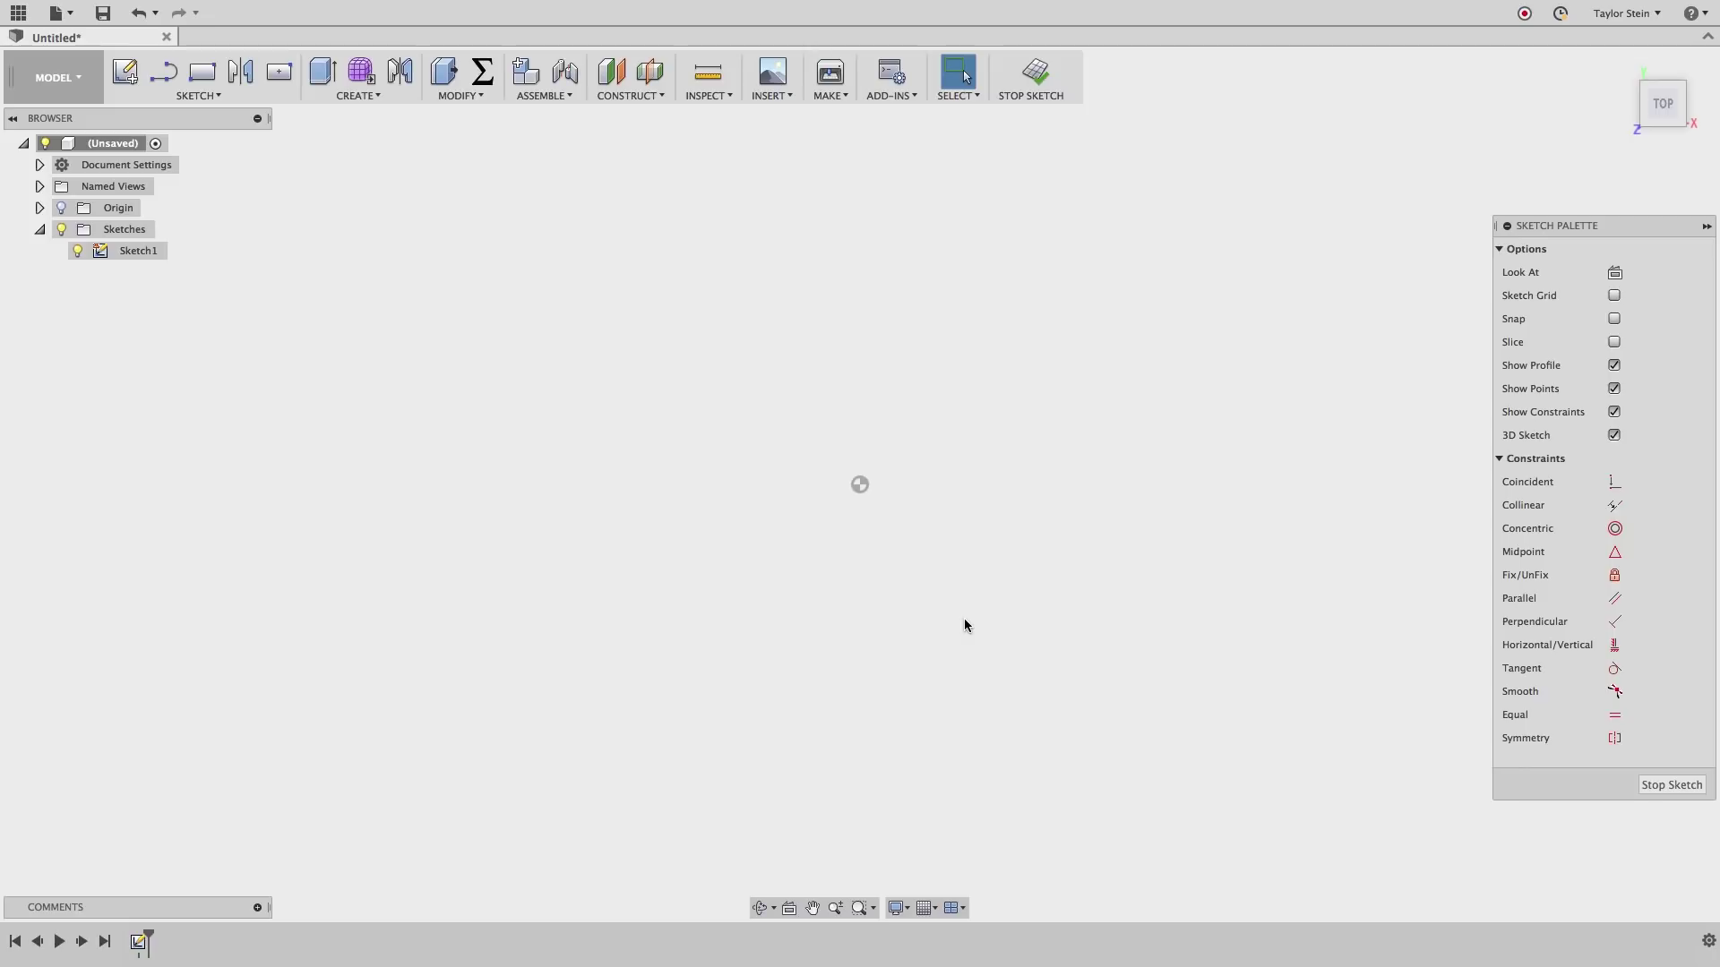
left_click(224, 95)
mouse_move(181, 153)
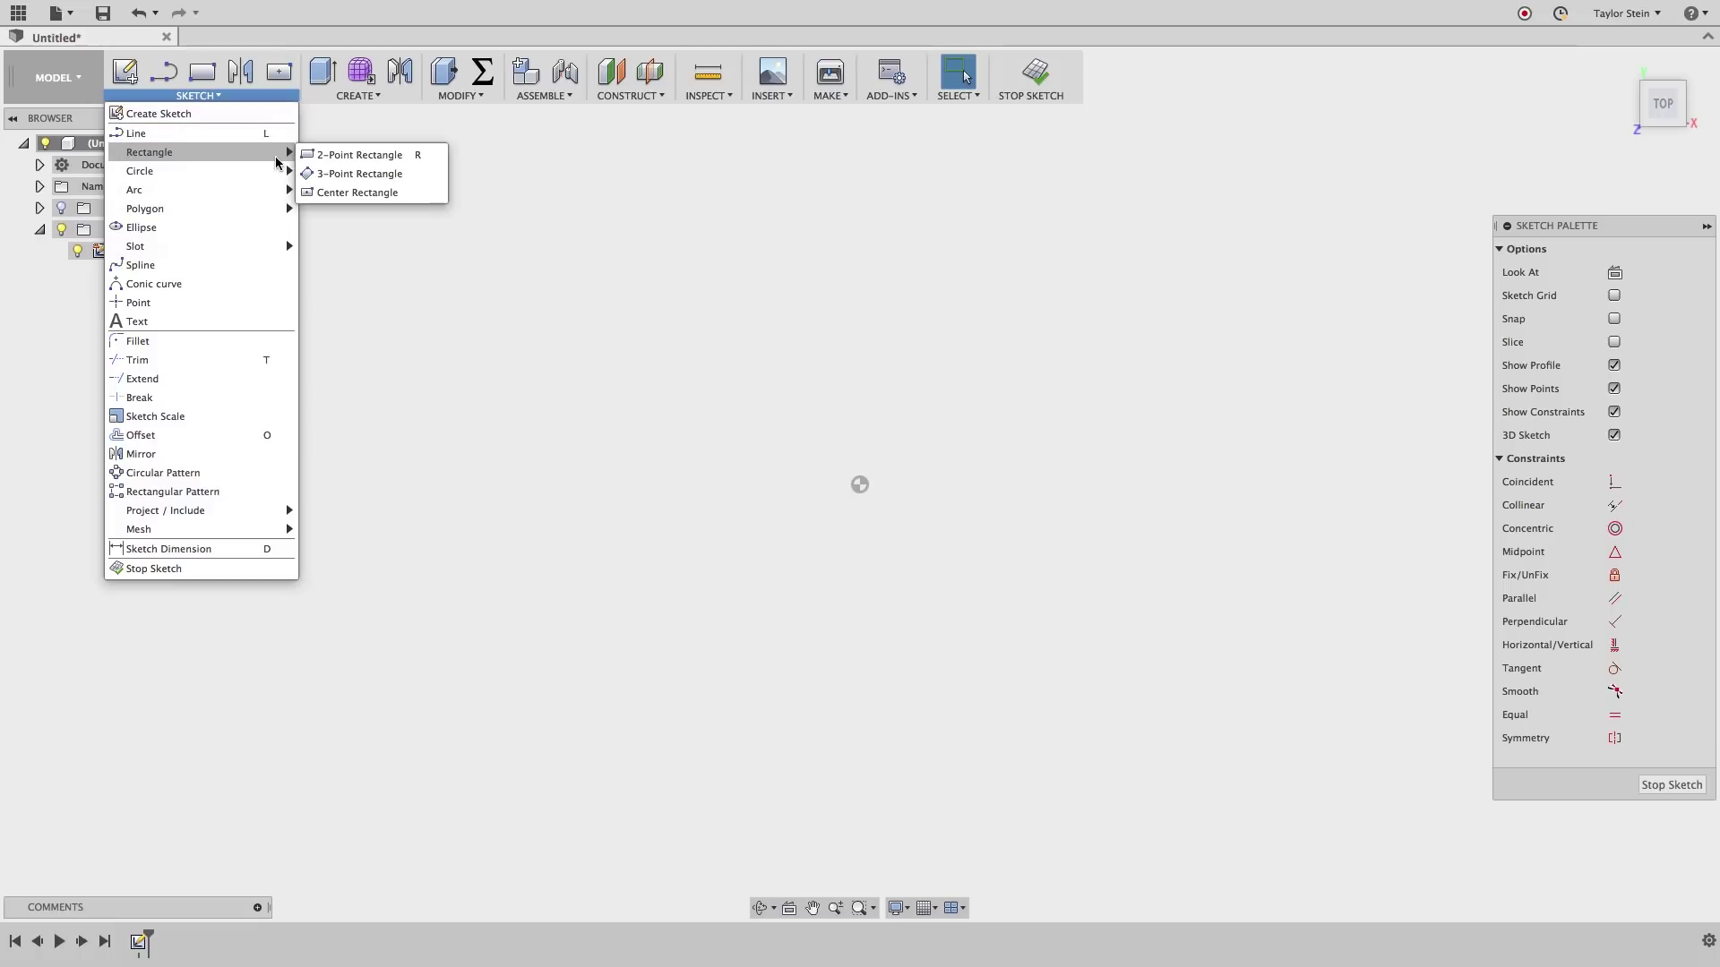
left_click(359, 195)
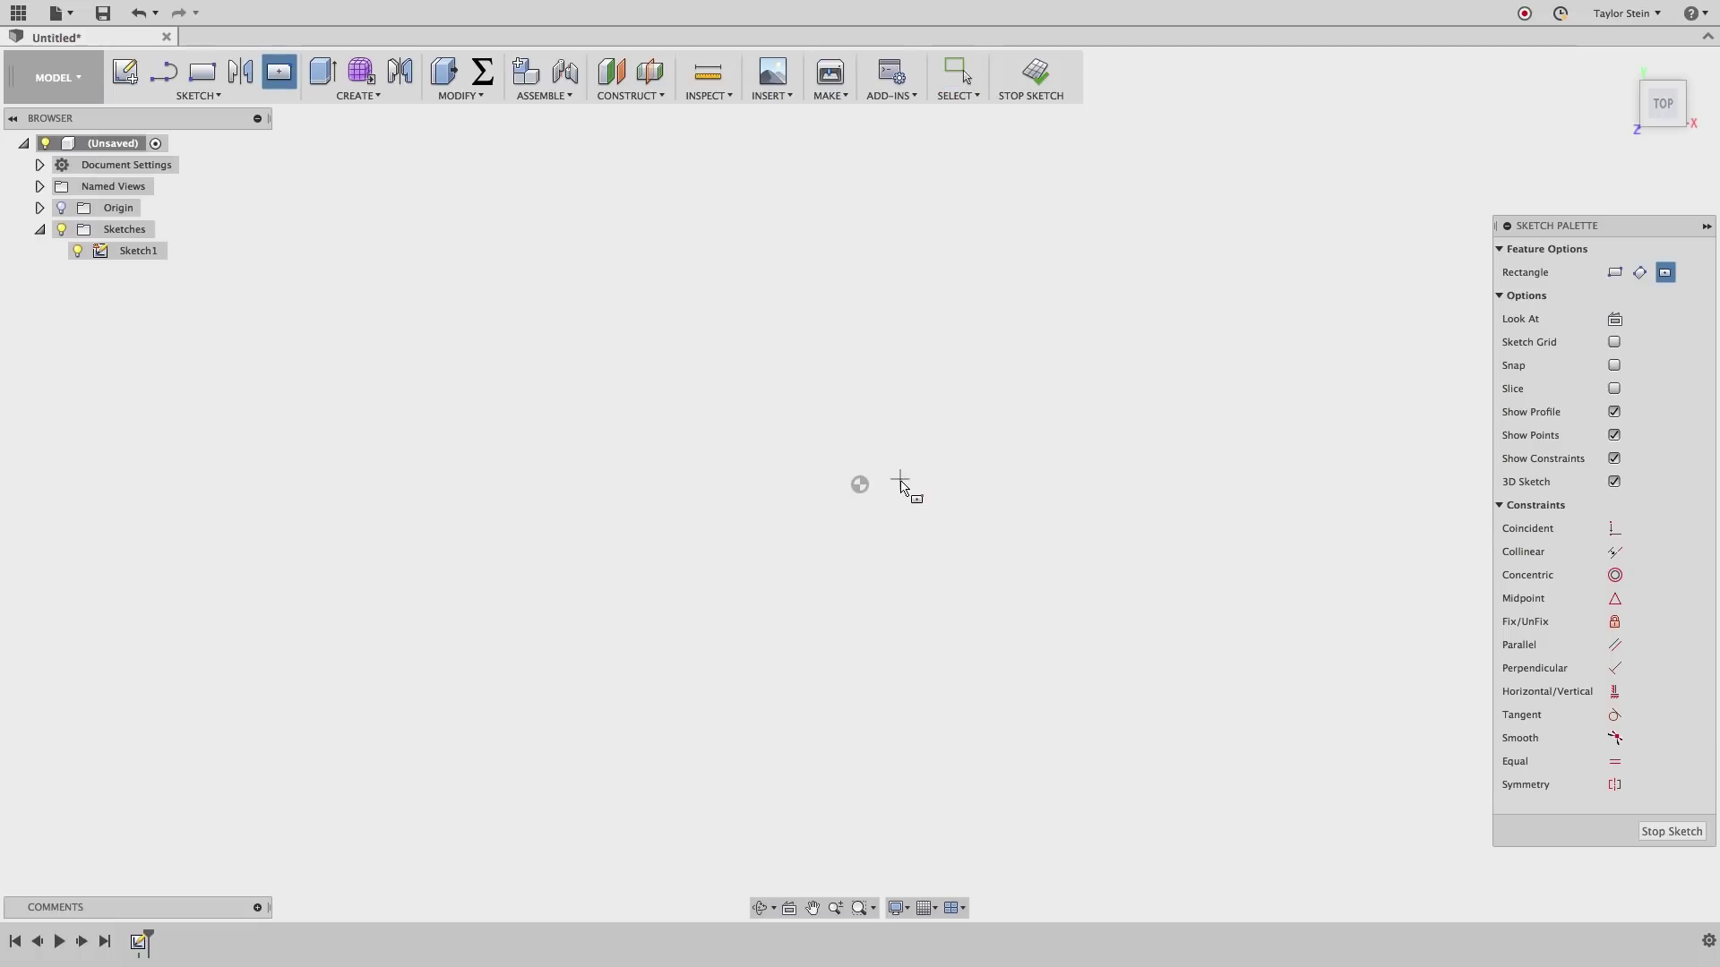
left_click(860, 485)
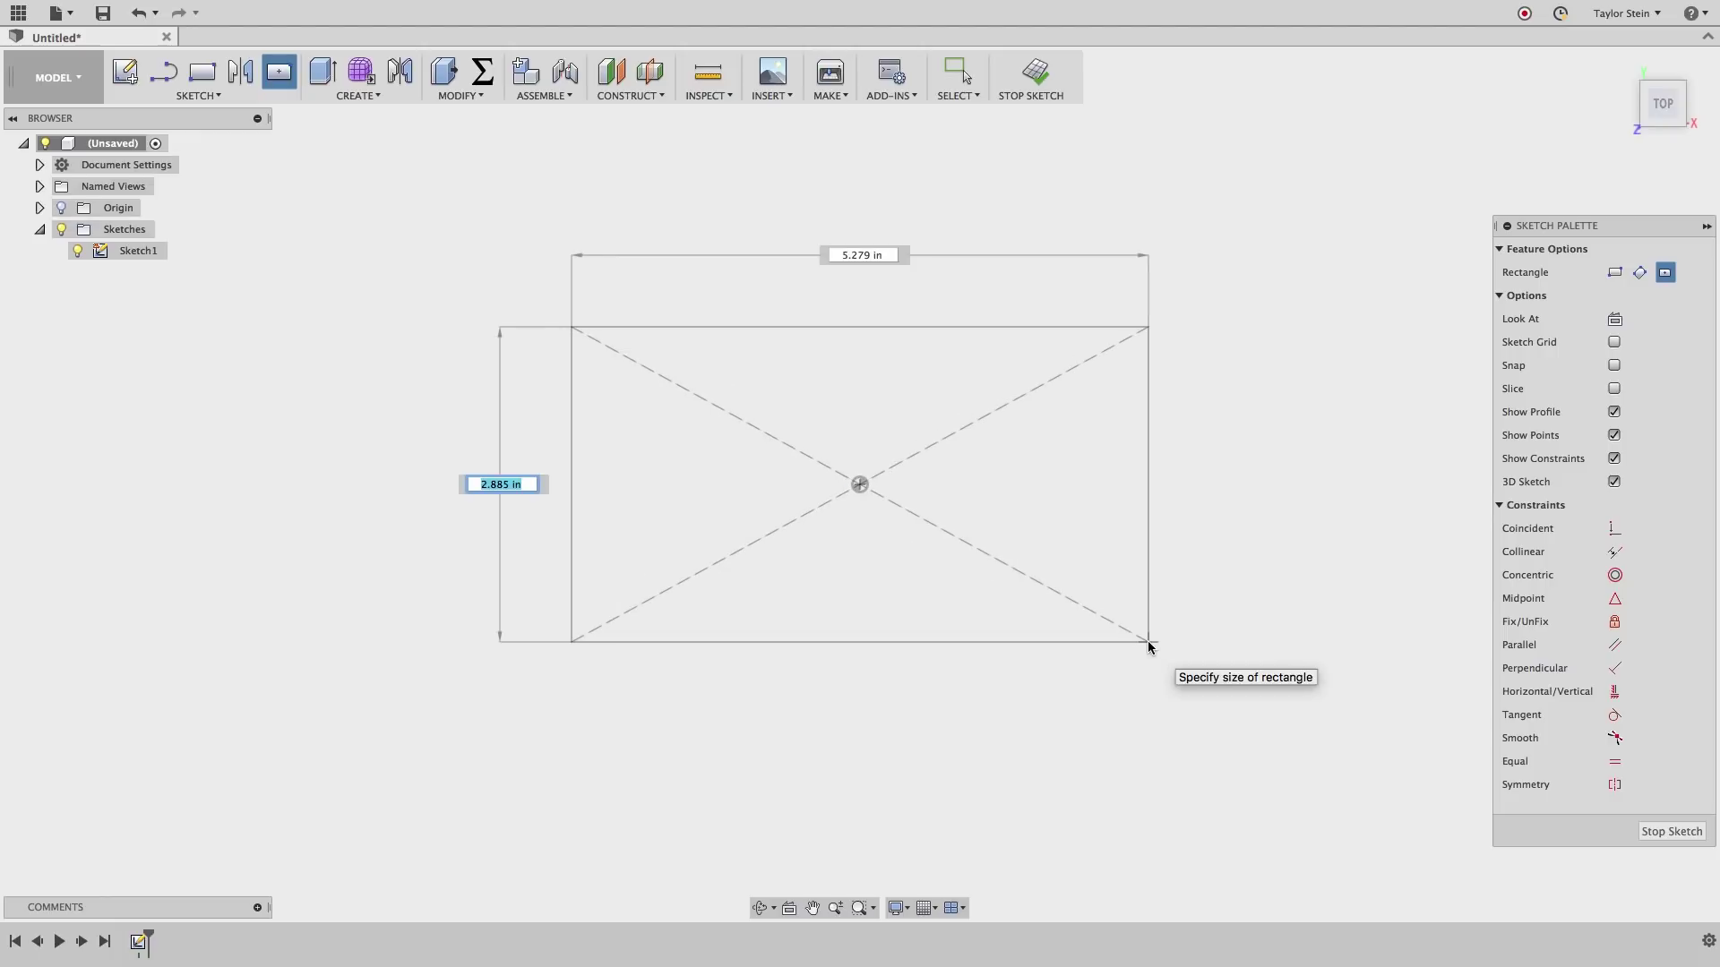
type("box")
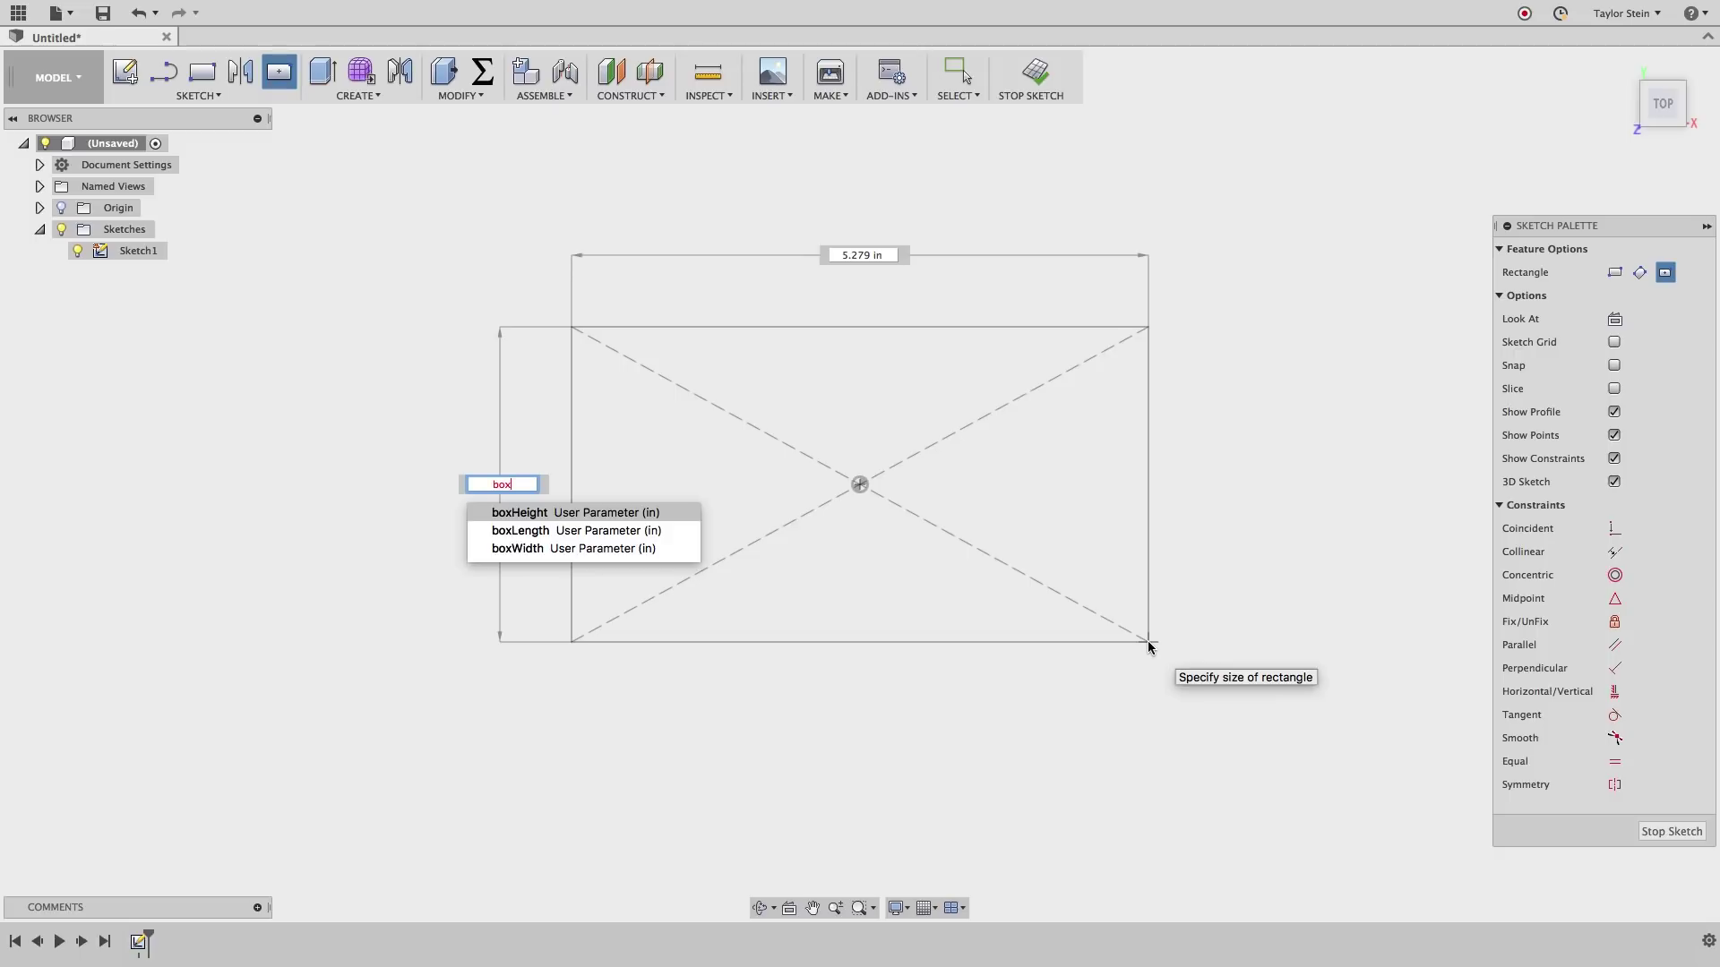
type("Width")
key("Tab")
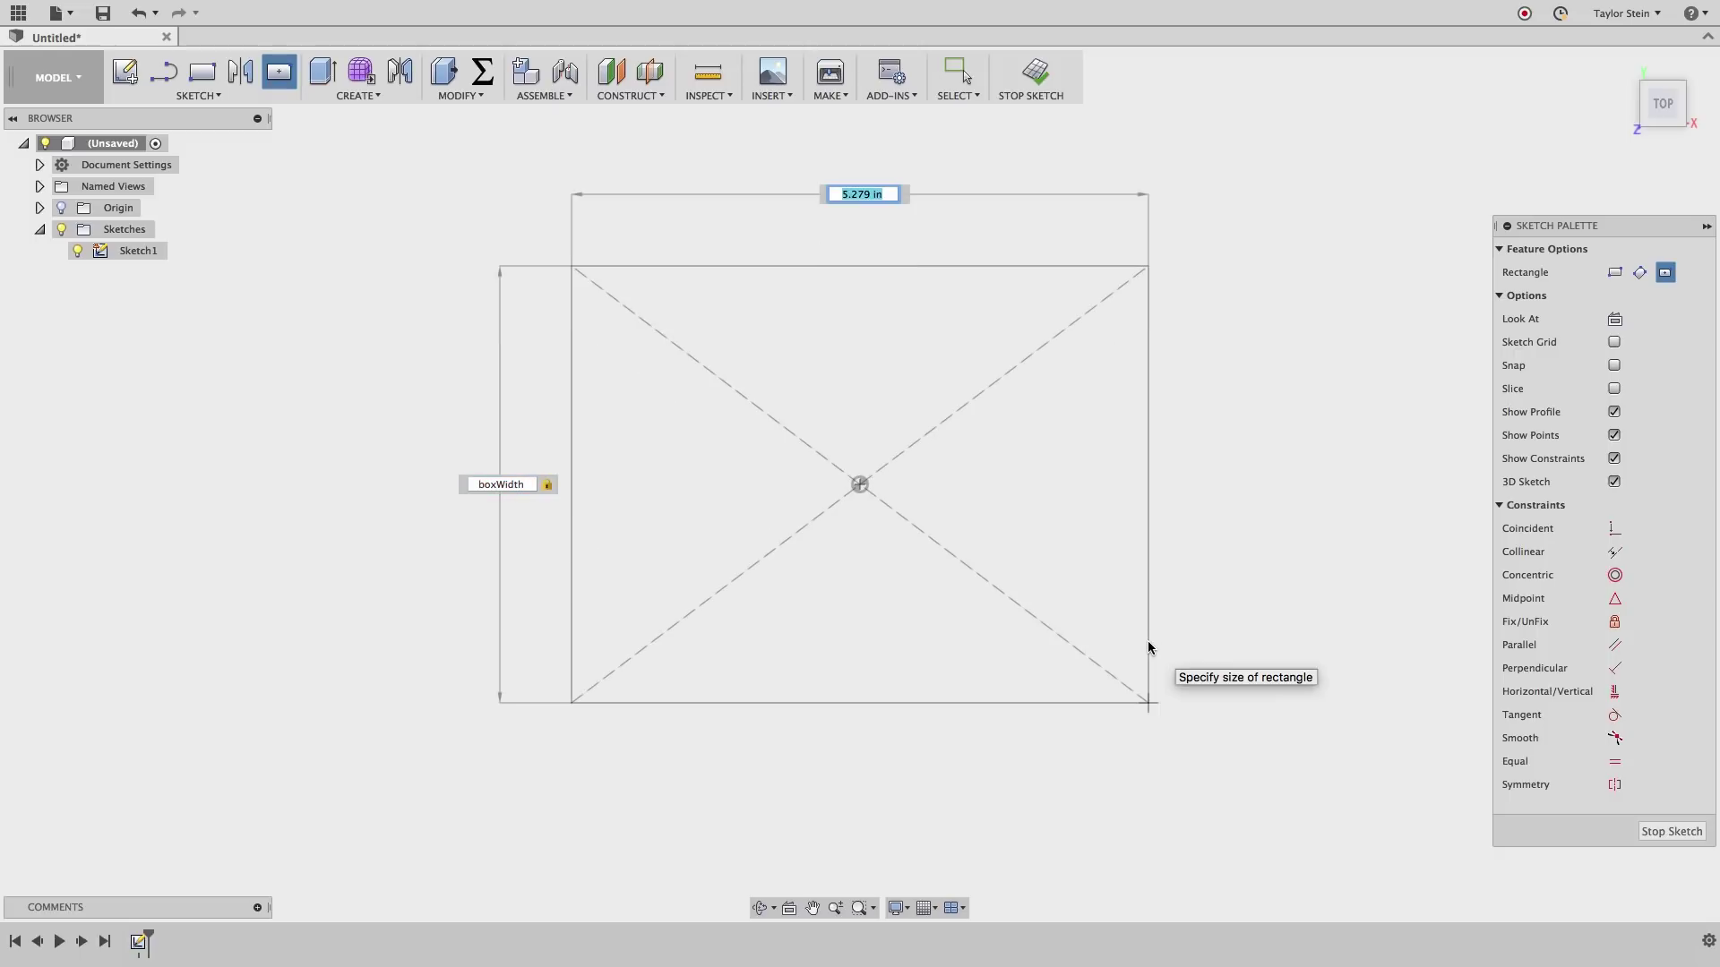
type("boxLength")
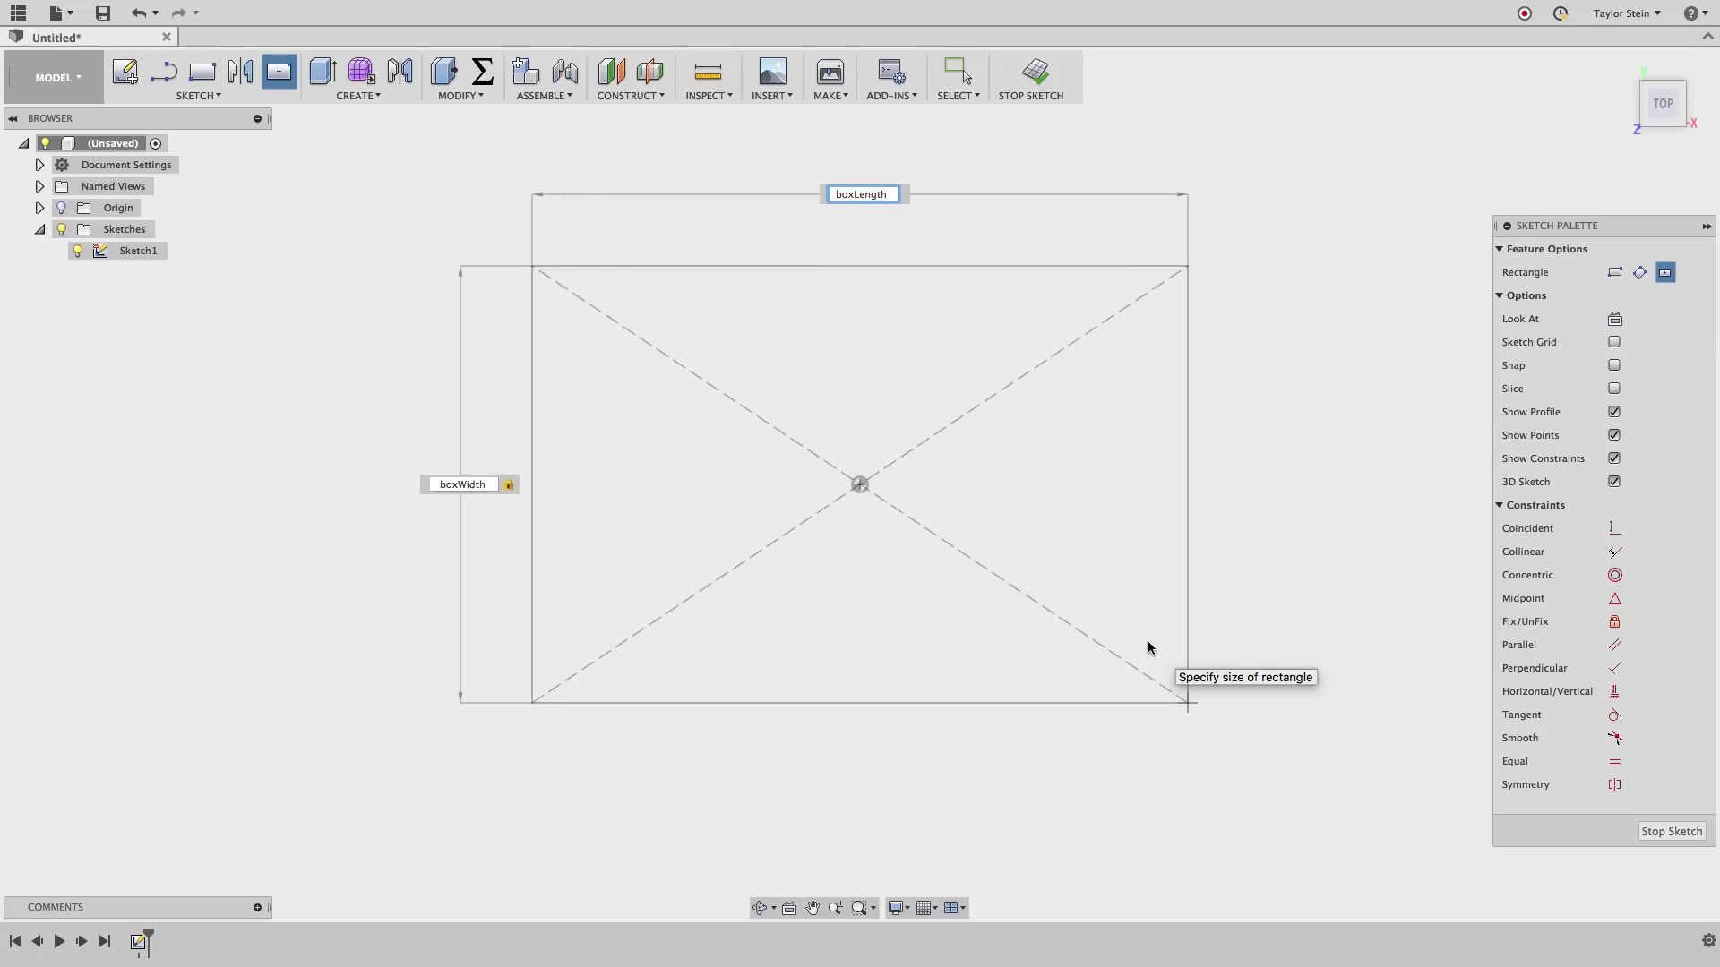
key("Return")
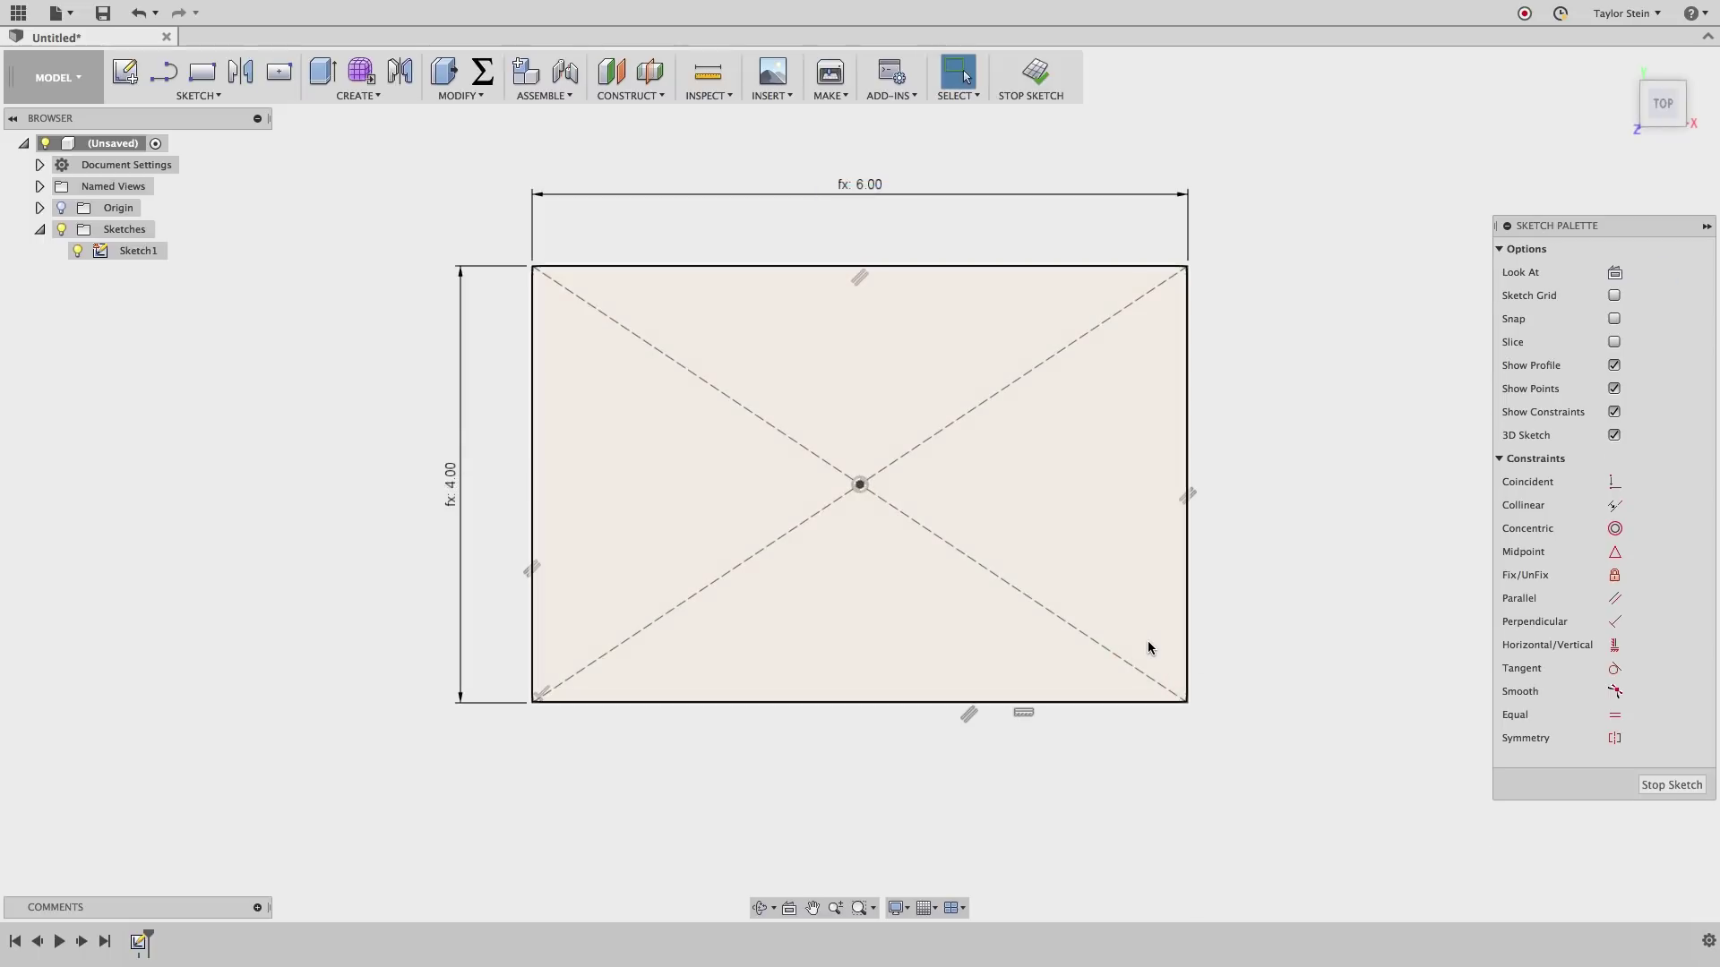
left_click(1035, 71)
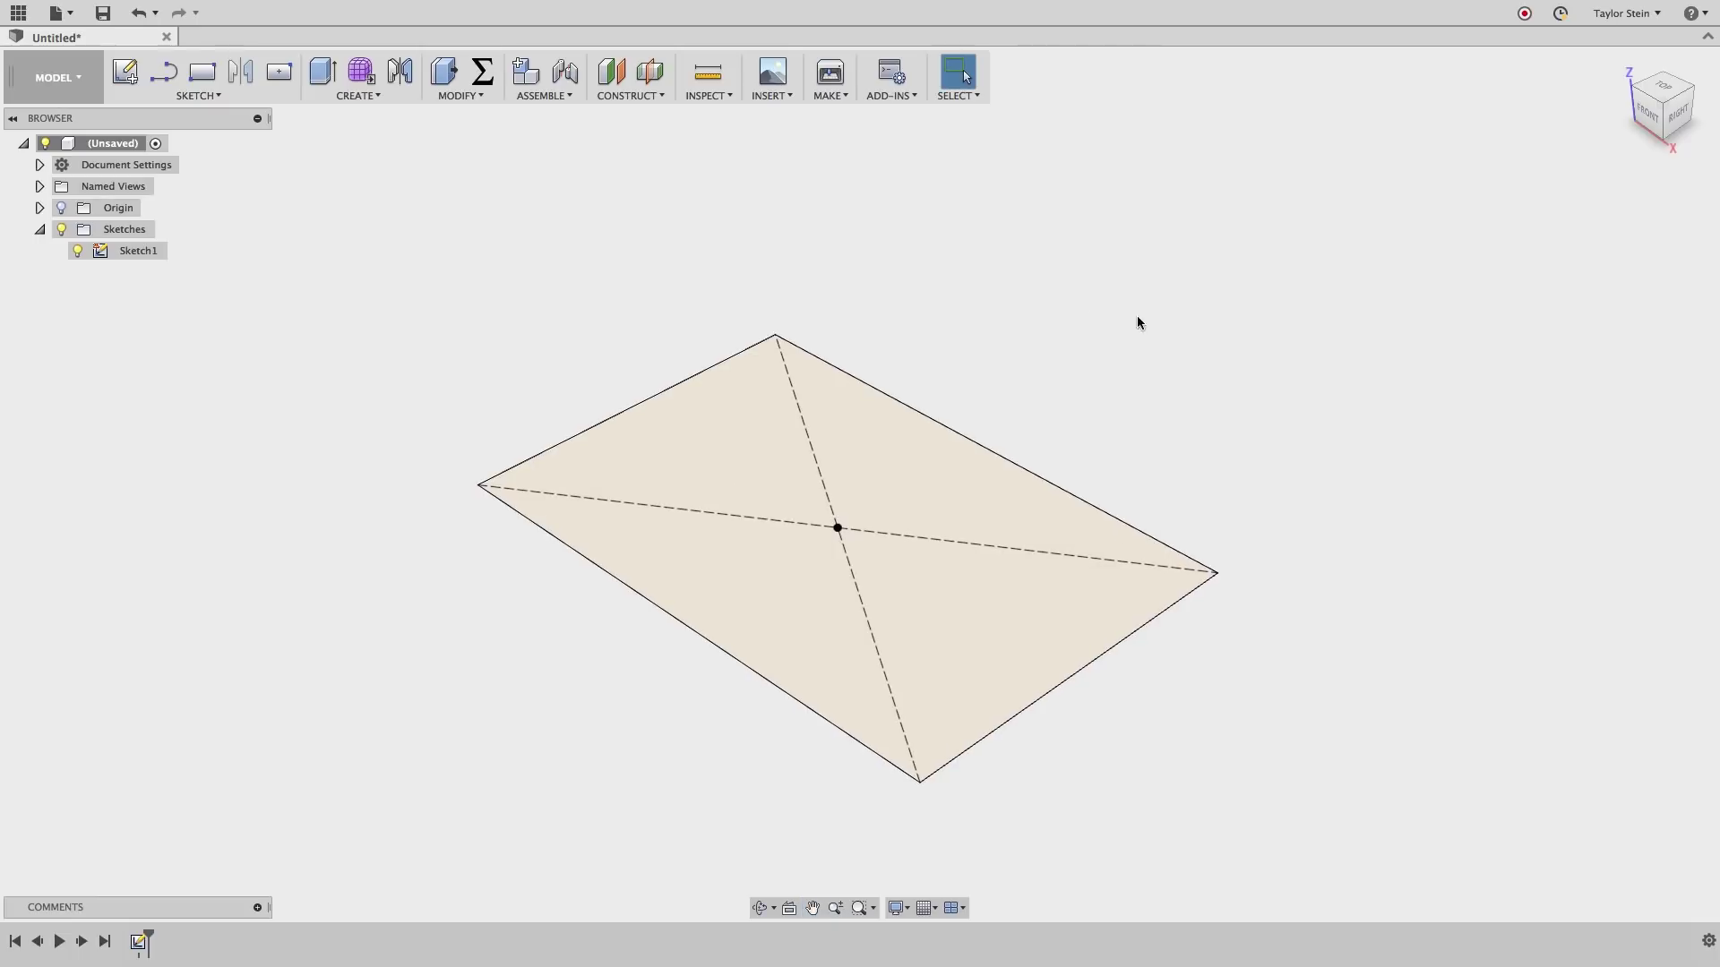
Switch to the Sheet Metal workspace and rename the default Steel library rule as Cardboard.
left_click(90, 87)
left_click(68, 184)
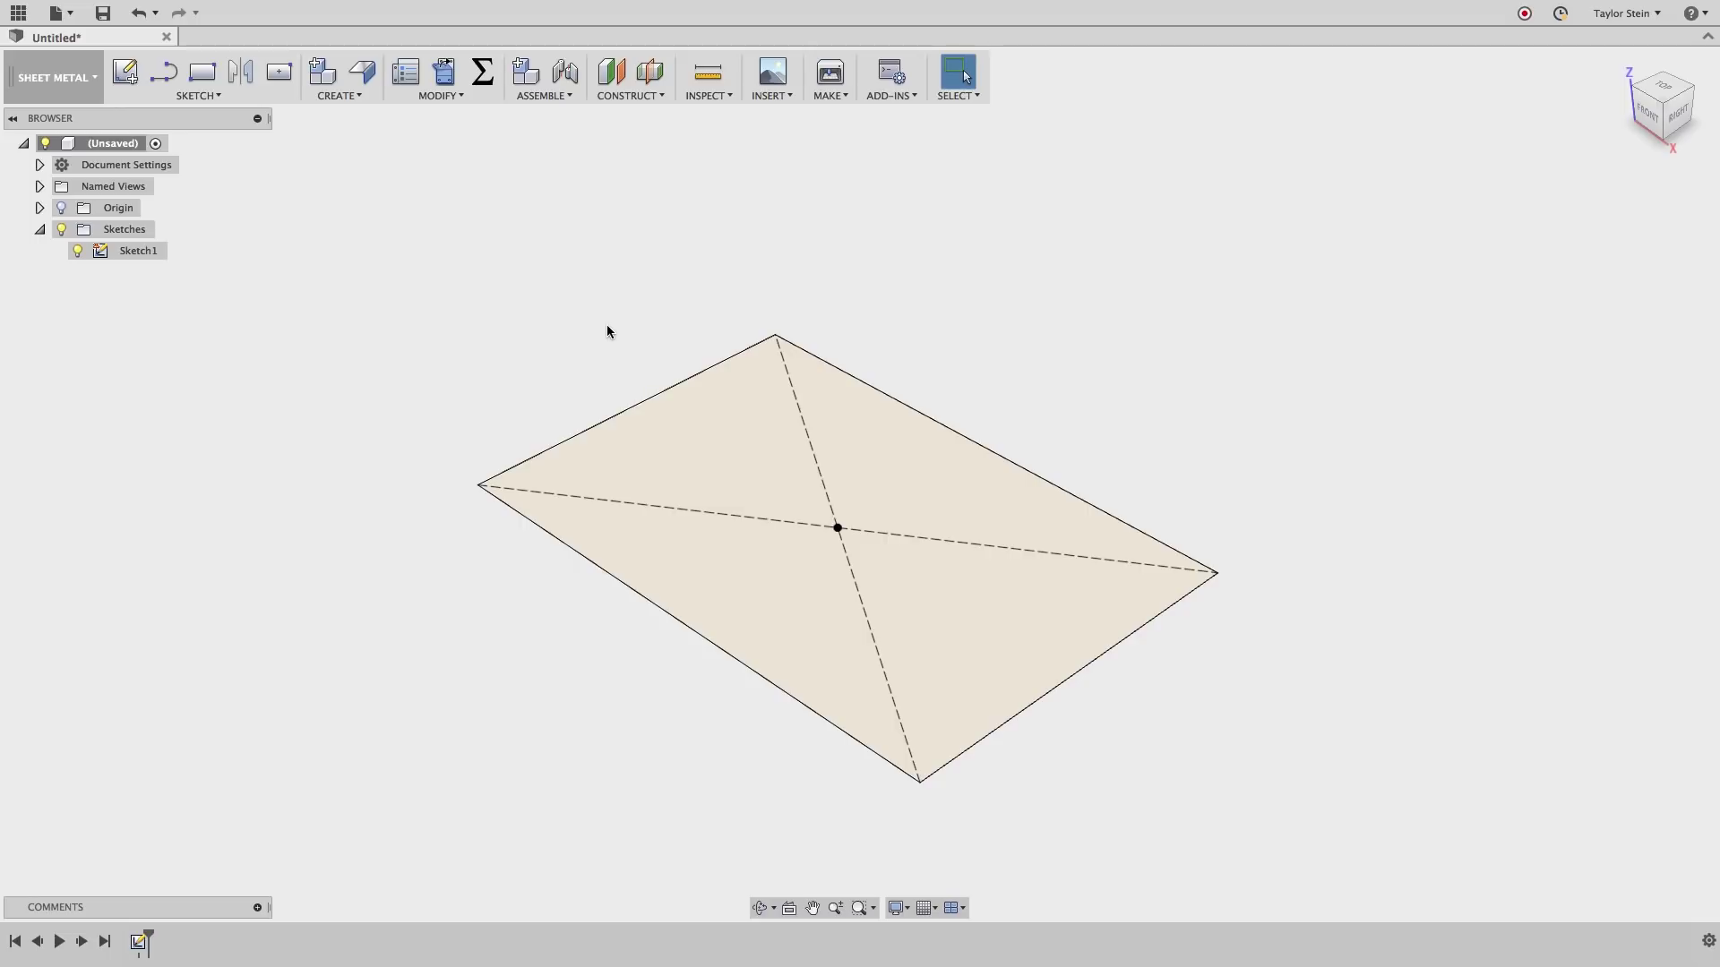
left_click(475, 95)
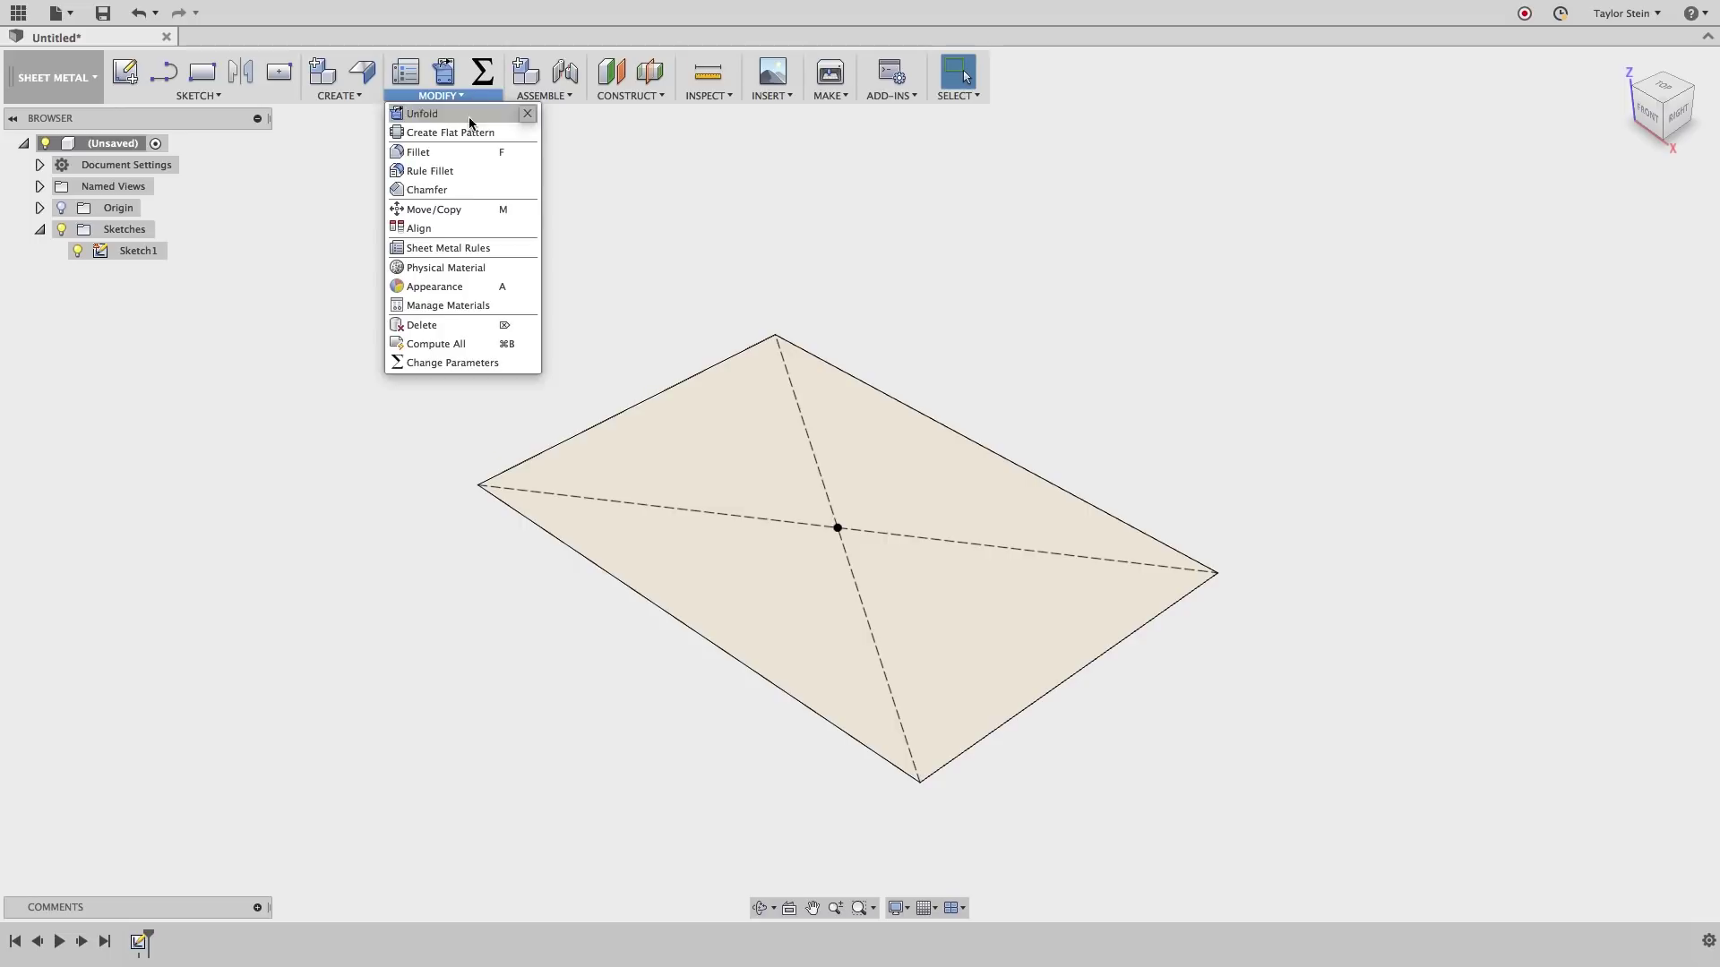
left_click(455, 246)
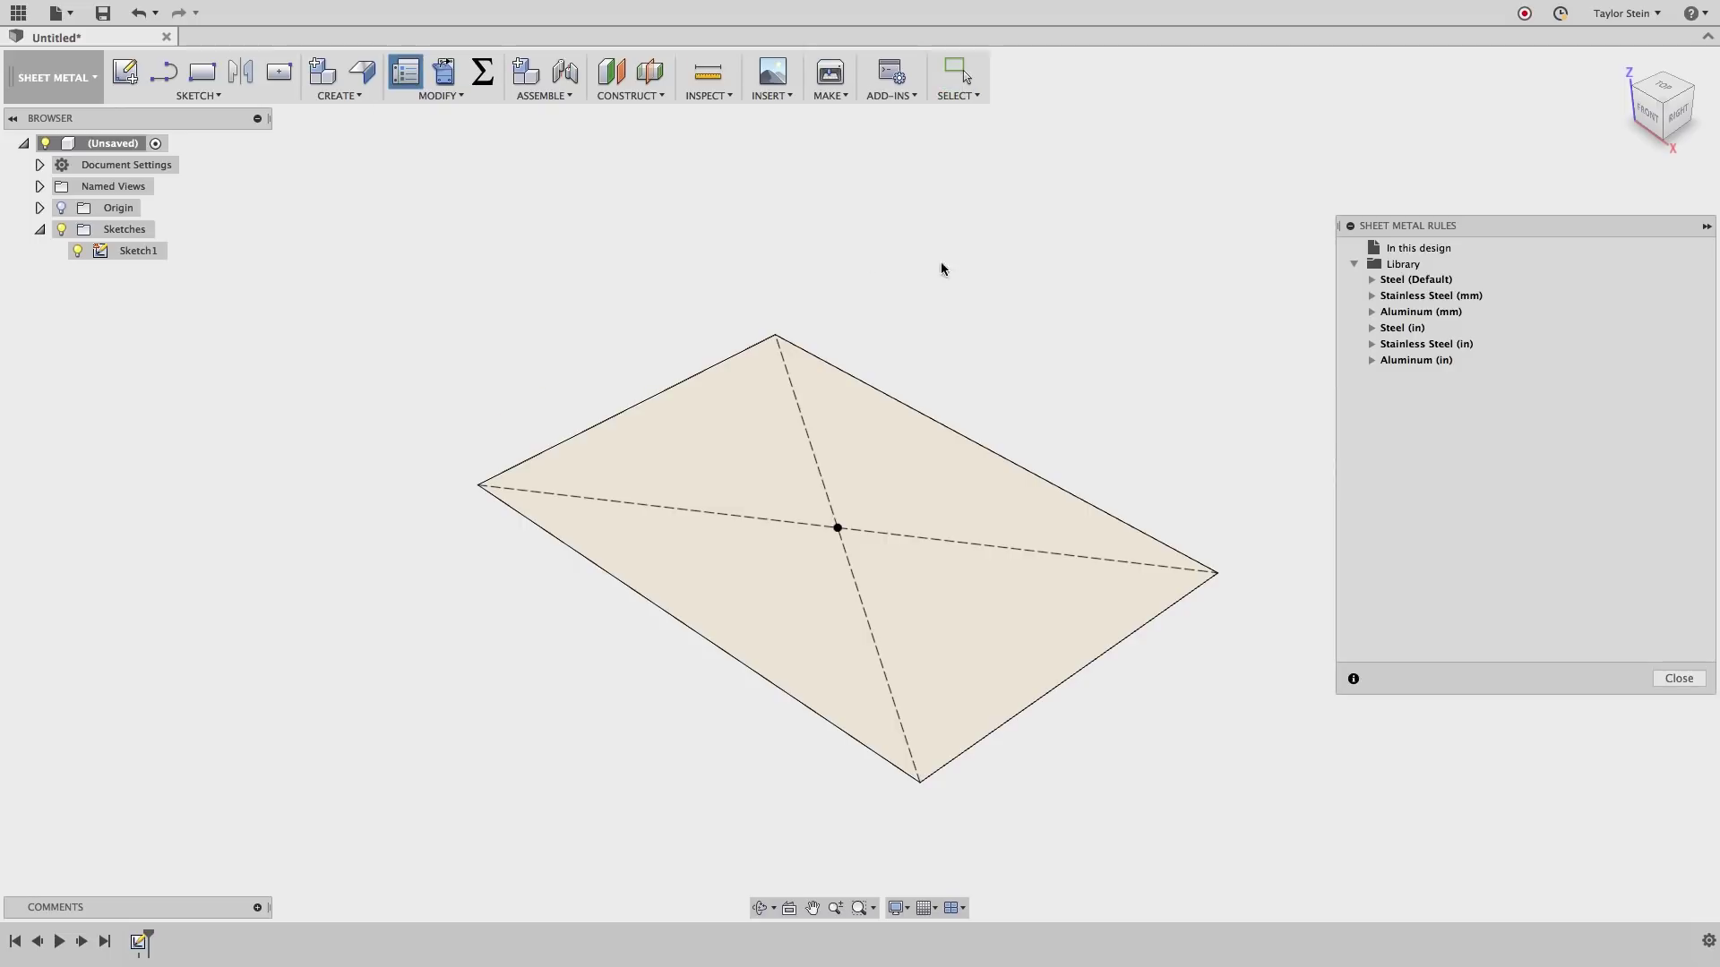
left_click(1372, 279)
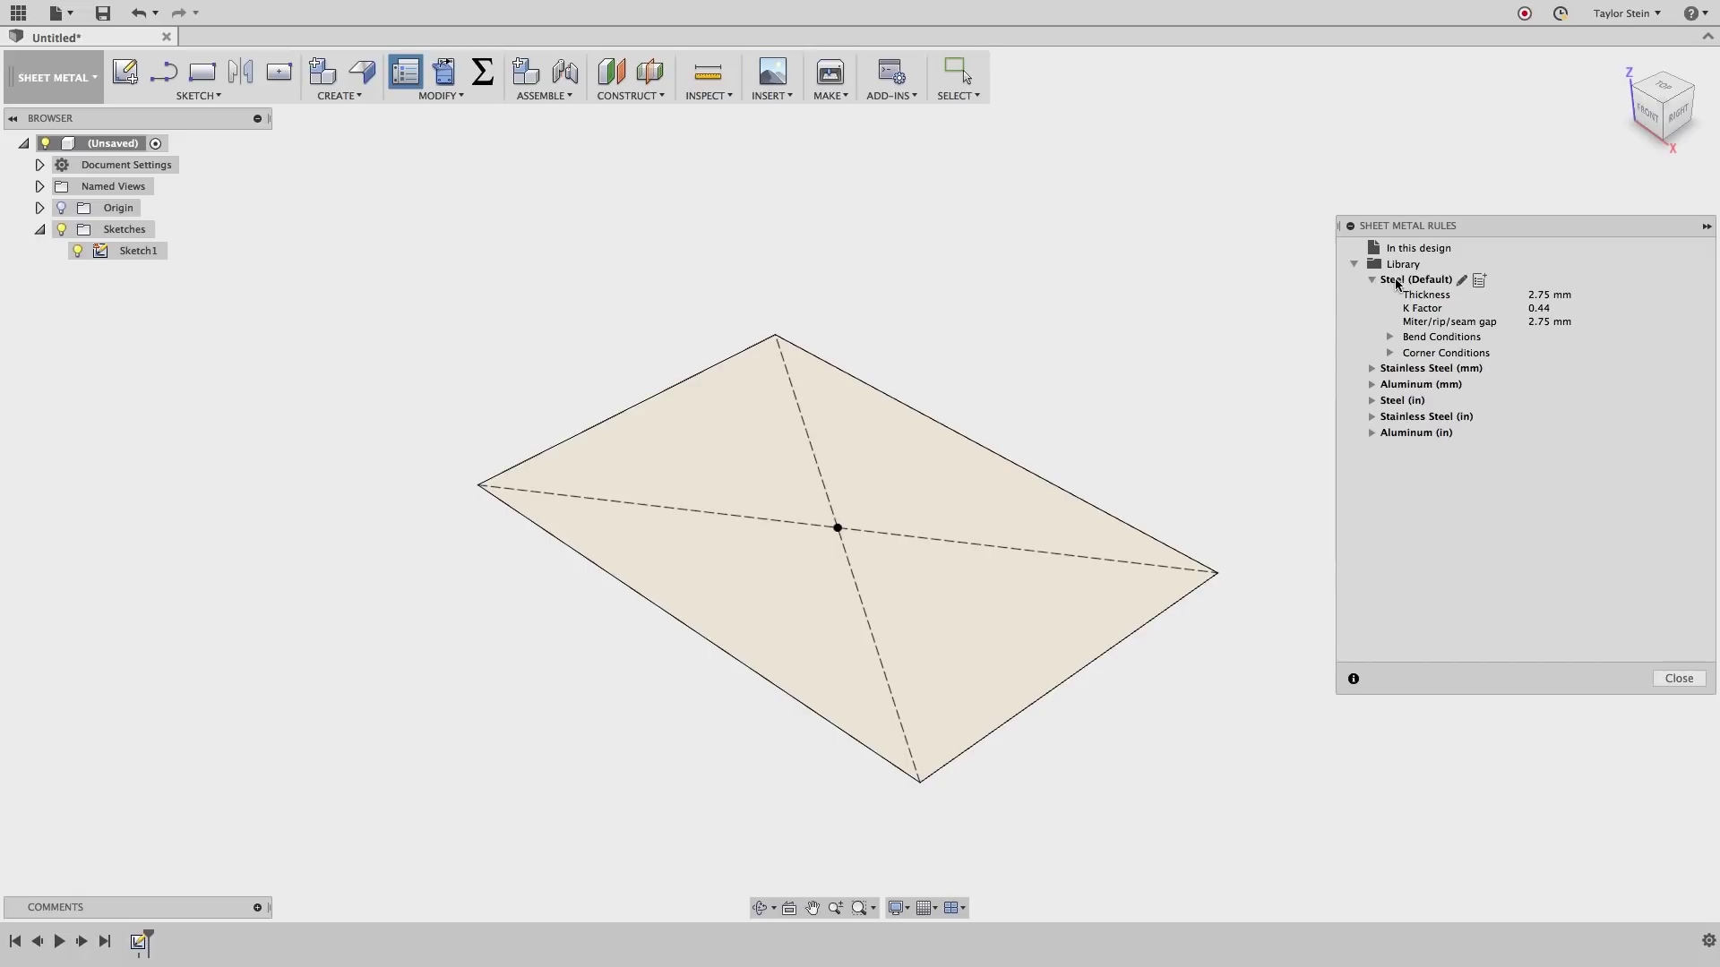
left_click(1463, 280)
left_click_drag(743, 308, 663, 293)
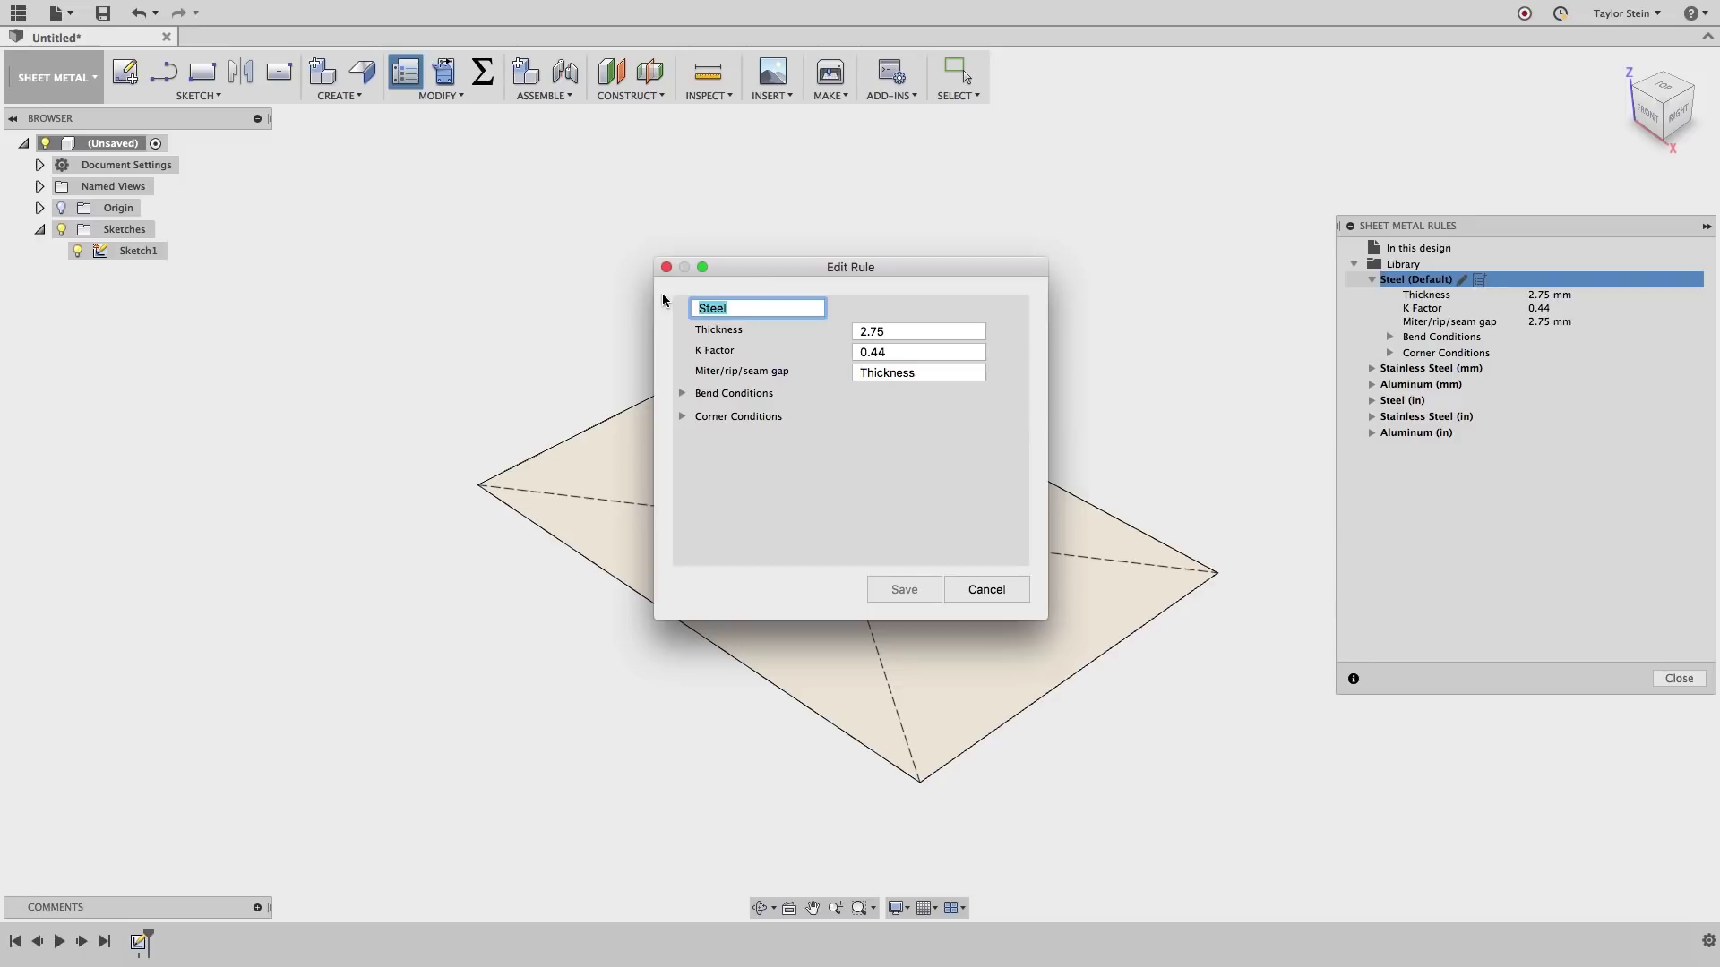
type("Cardboard")
key("Tab")
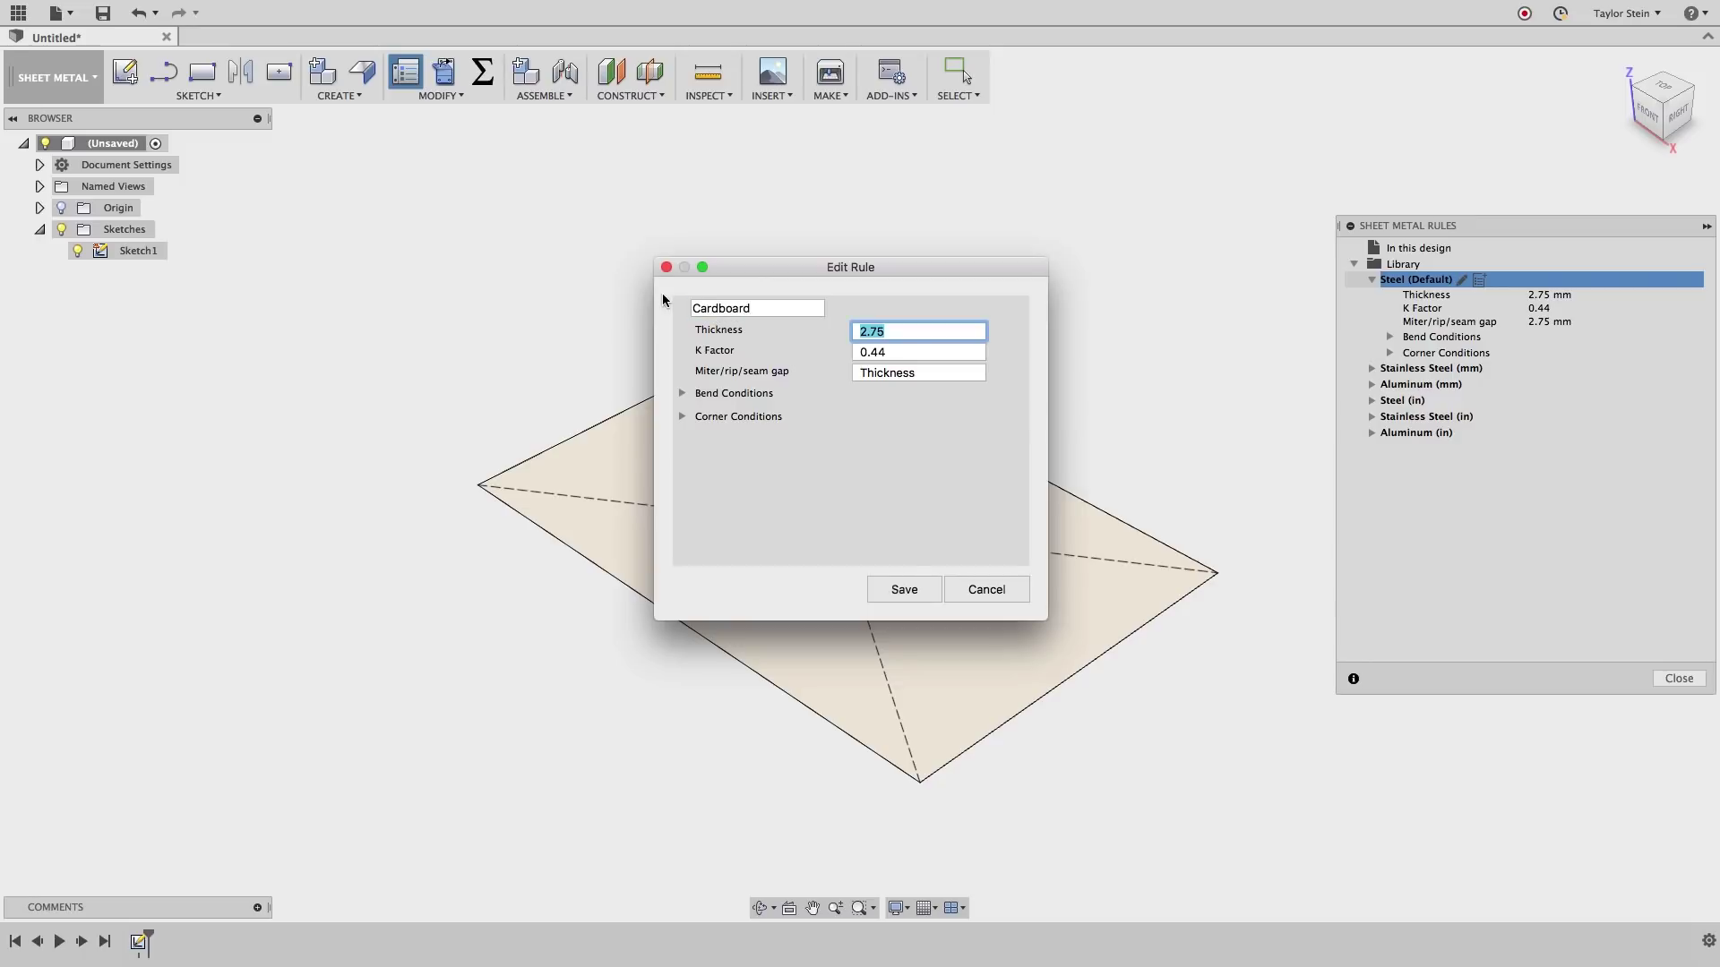
Set the Cardboard rule's thickness to 3.25 mm and its K factor to 0.
type("3.25 mm")
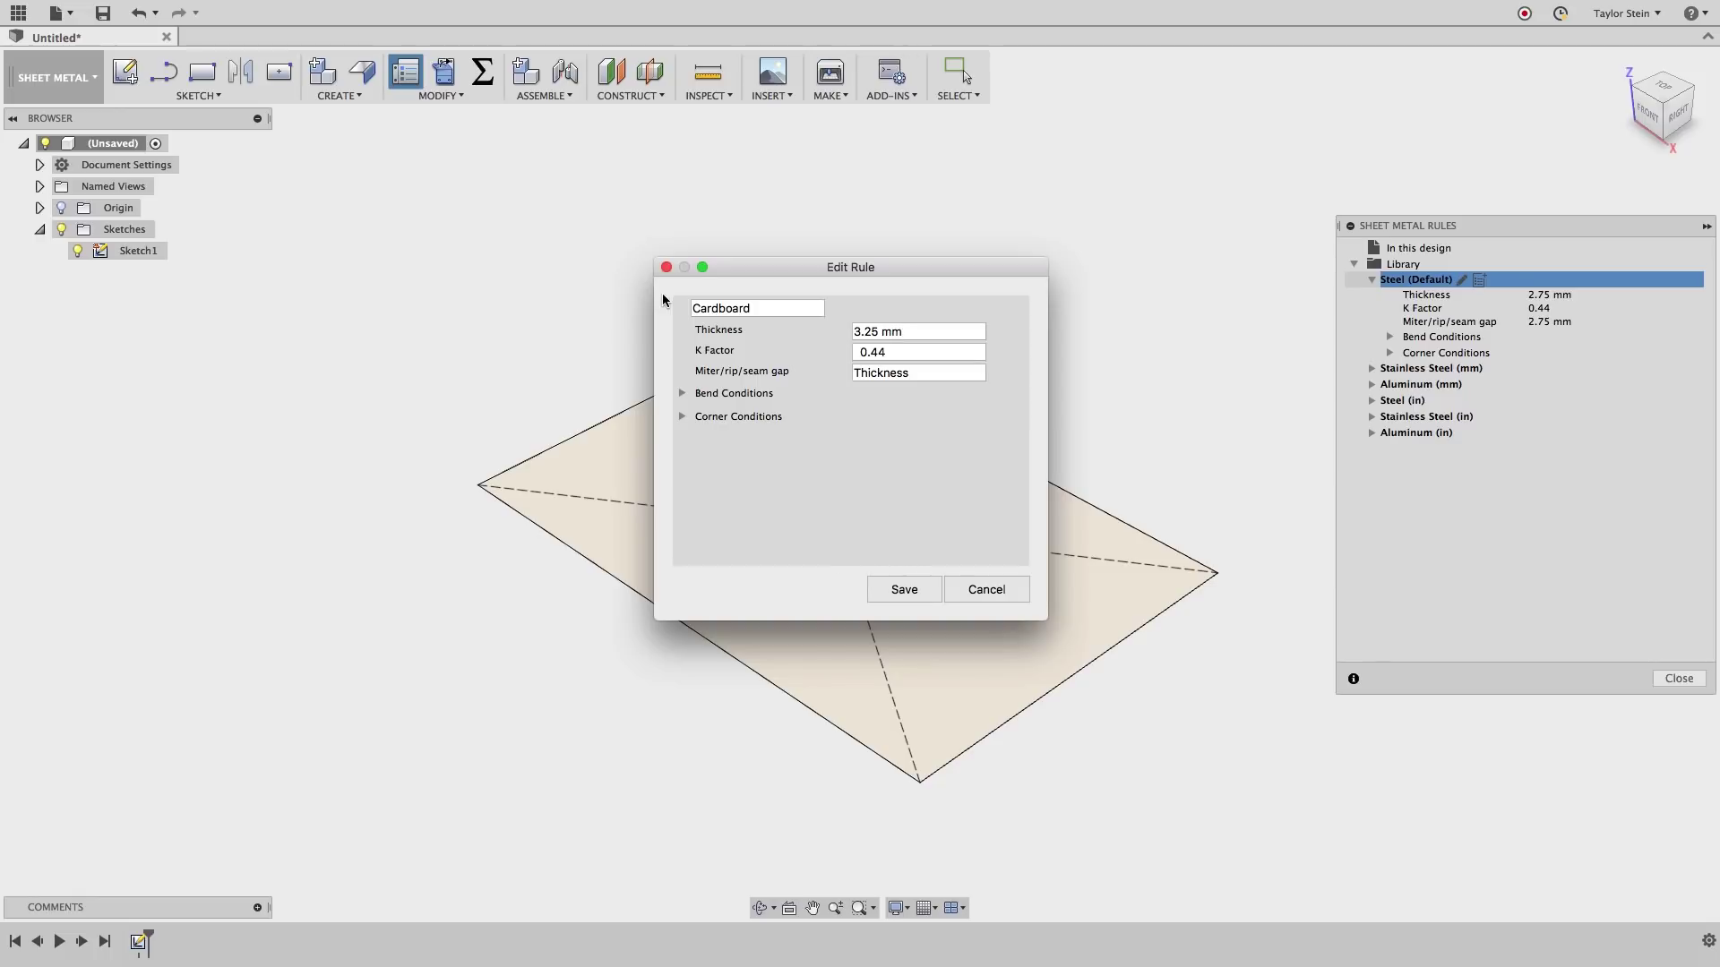
key("Tab")
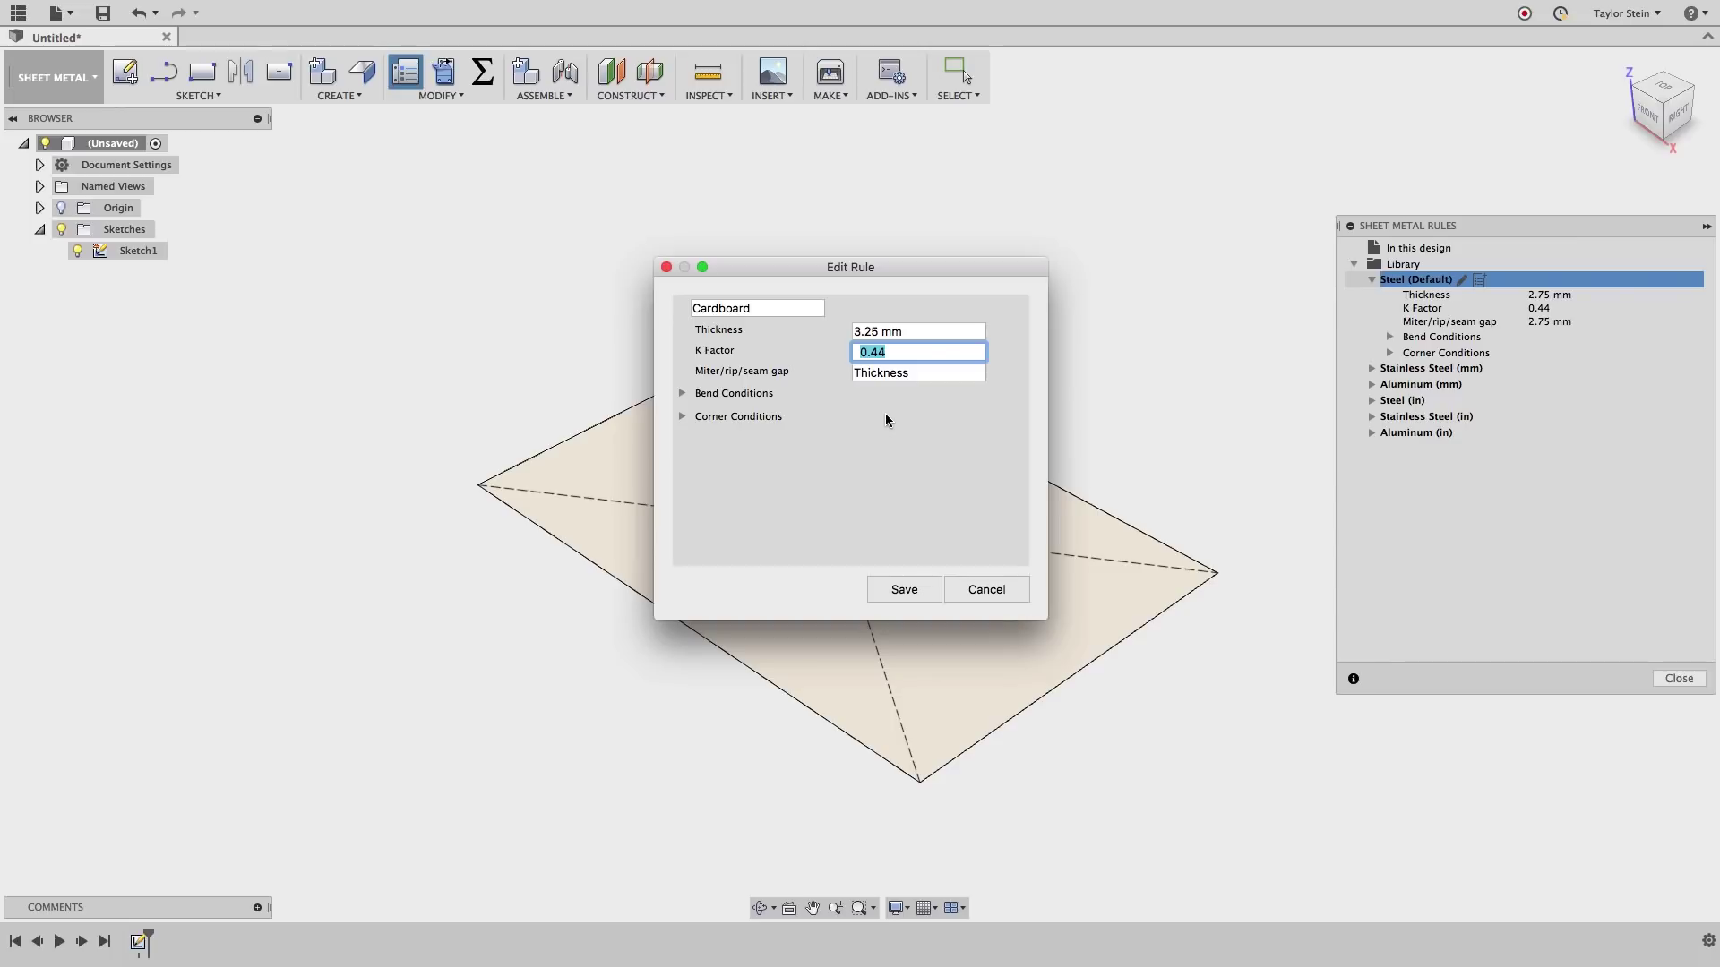
type("0")
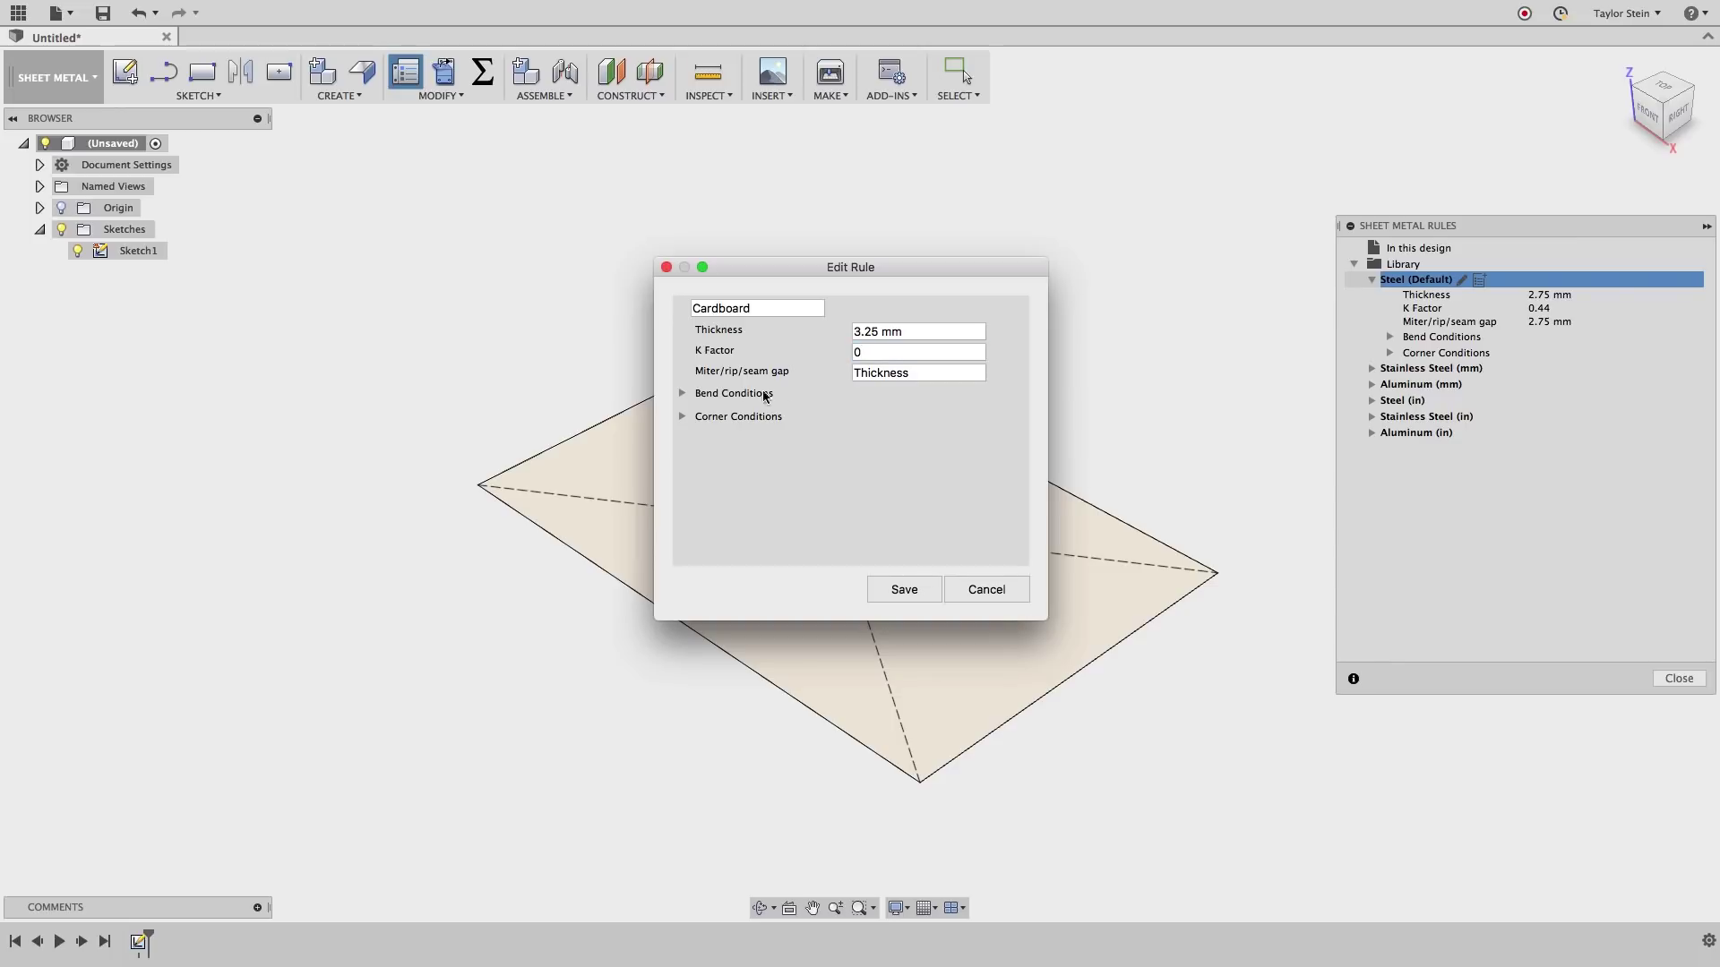
Set the Cardboard rule's bend radius to 0.005, save the rule and close the sheet metal rules.
left_click(684, 394)
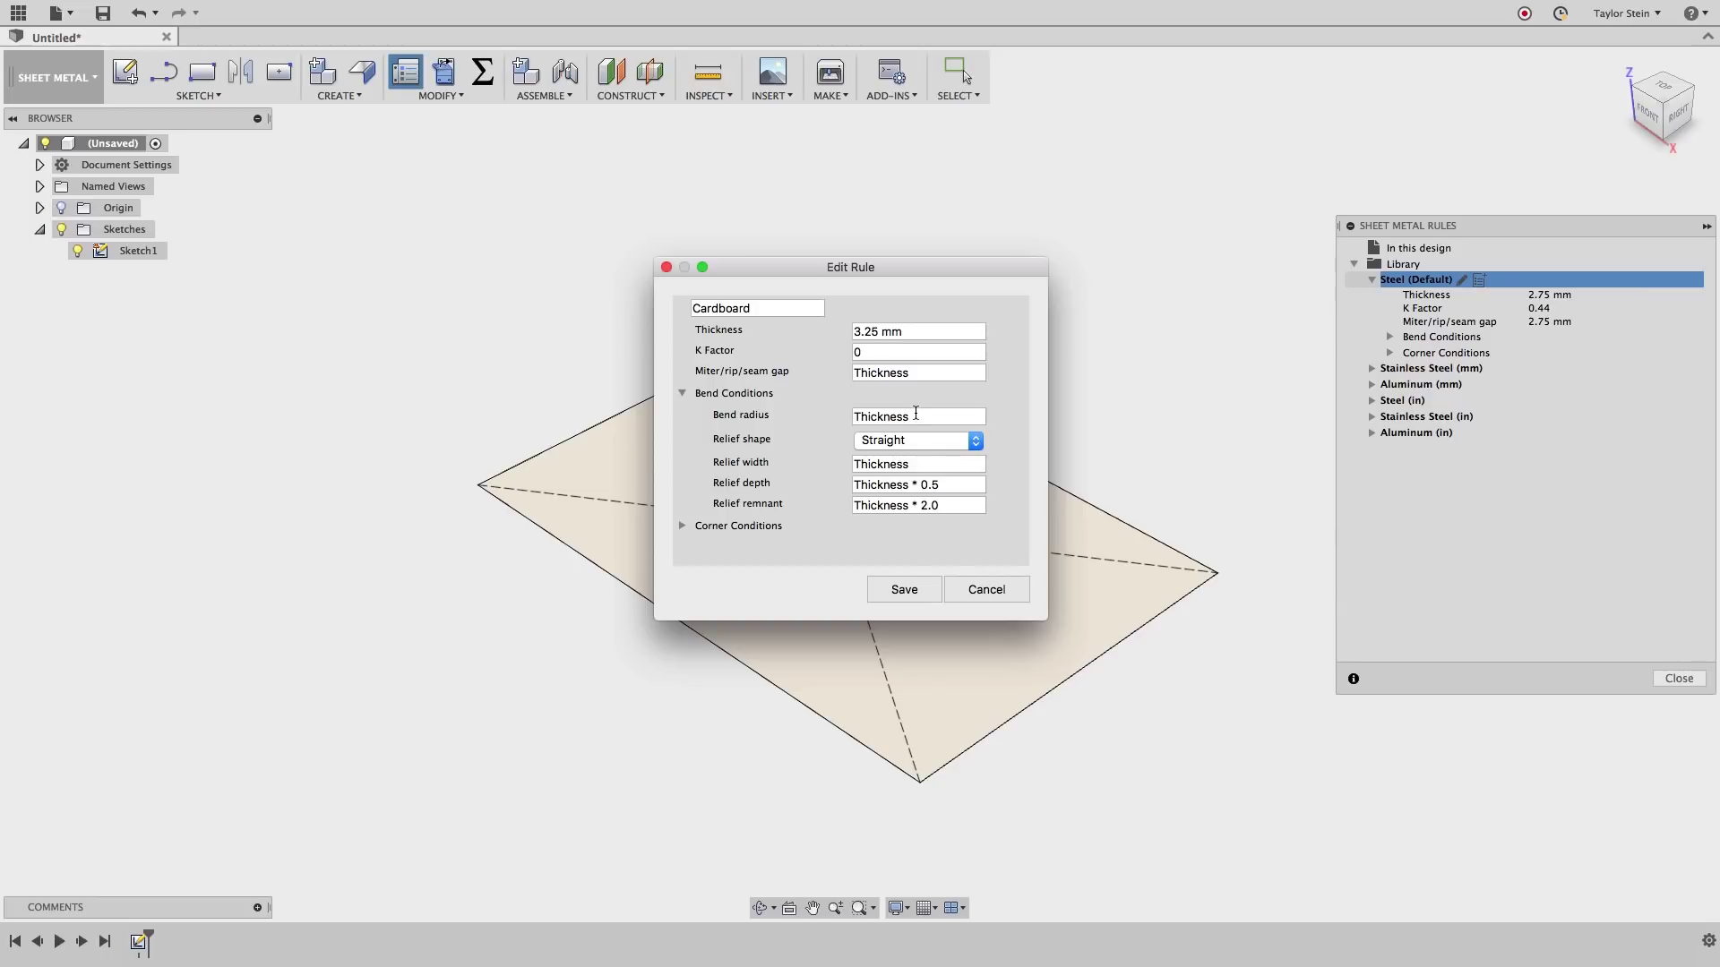
double_click(948, 418)
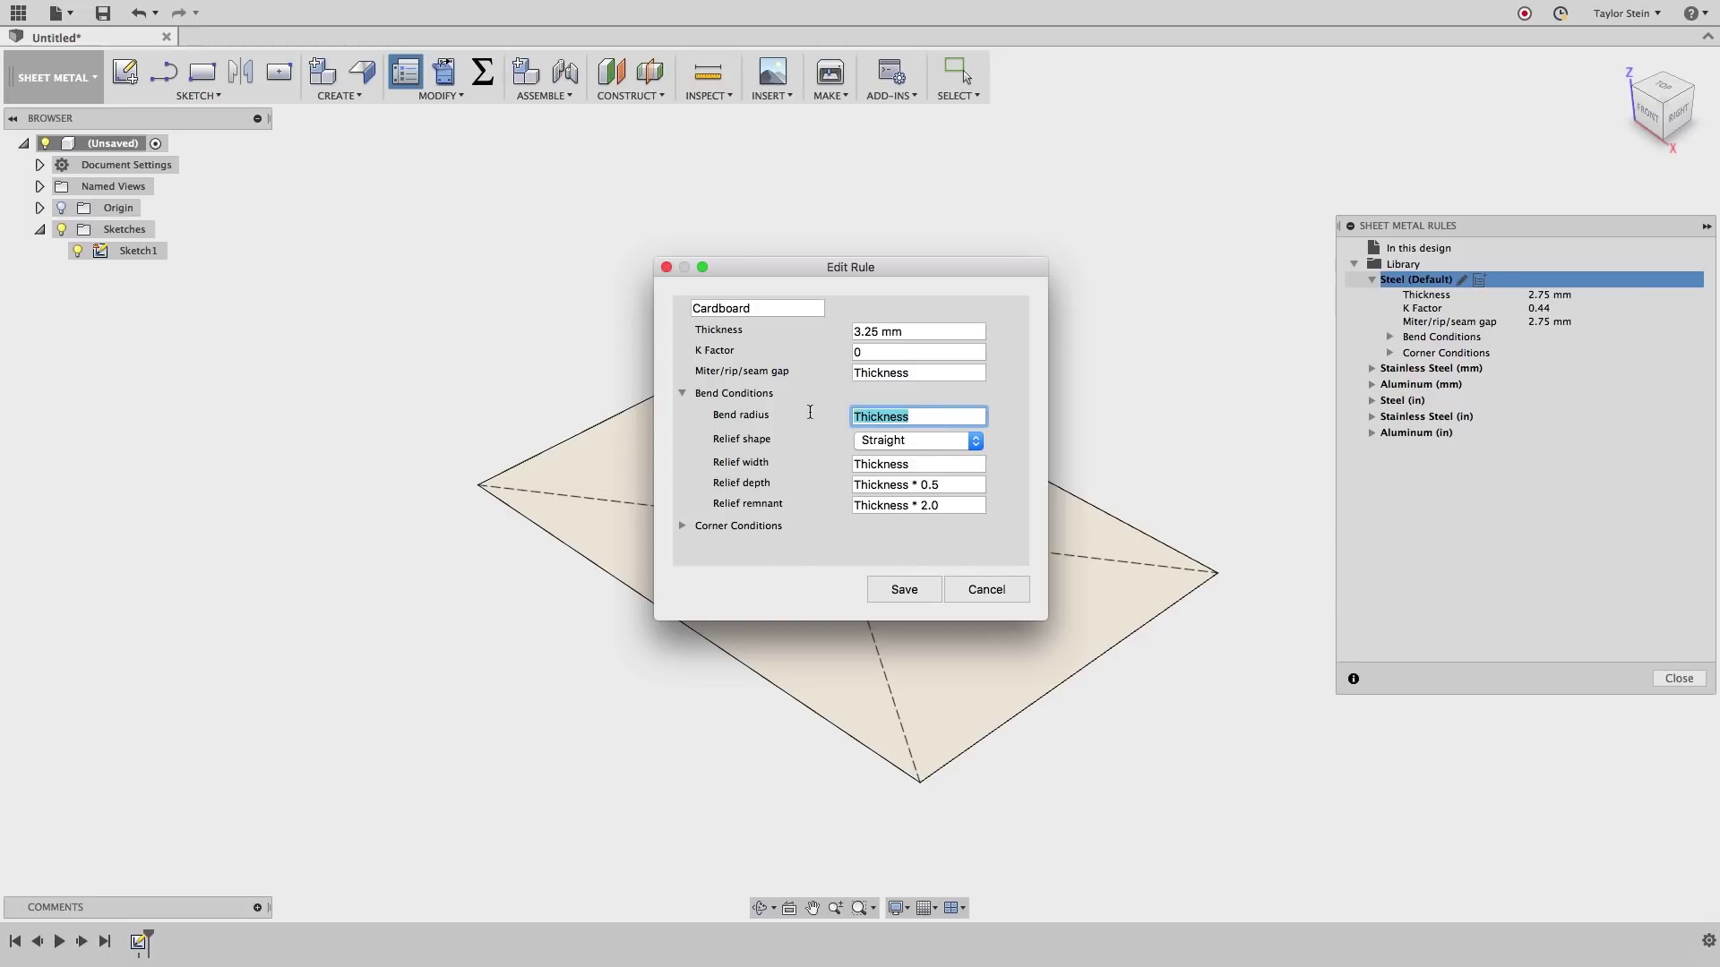
type("0.")
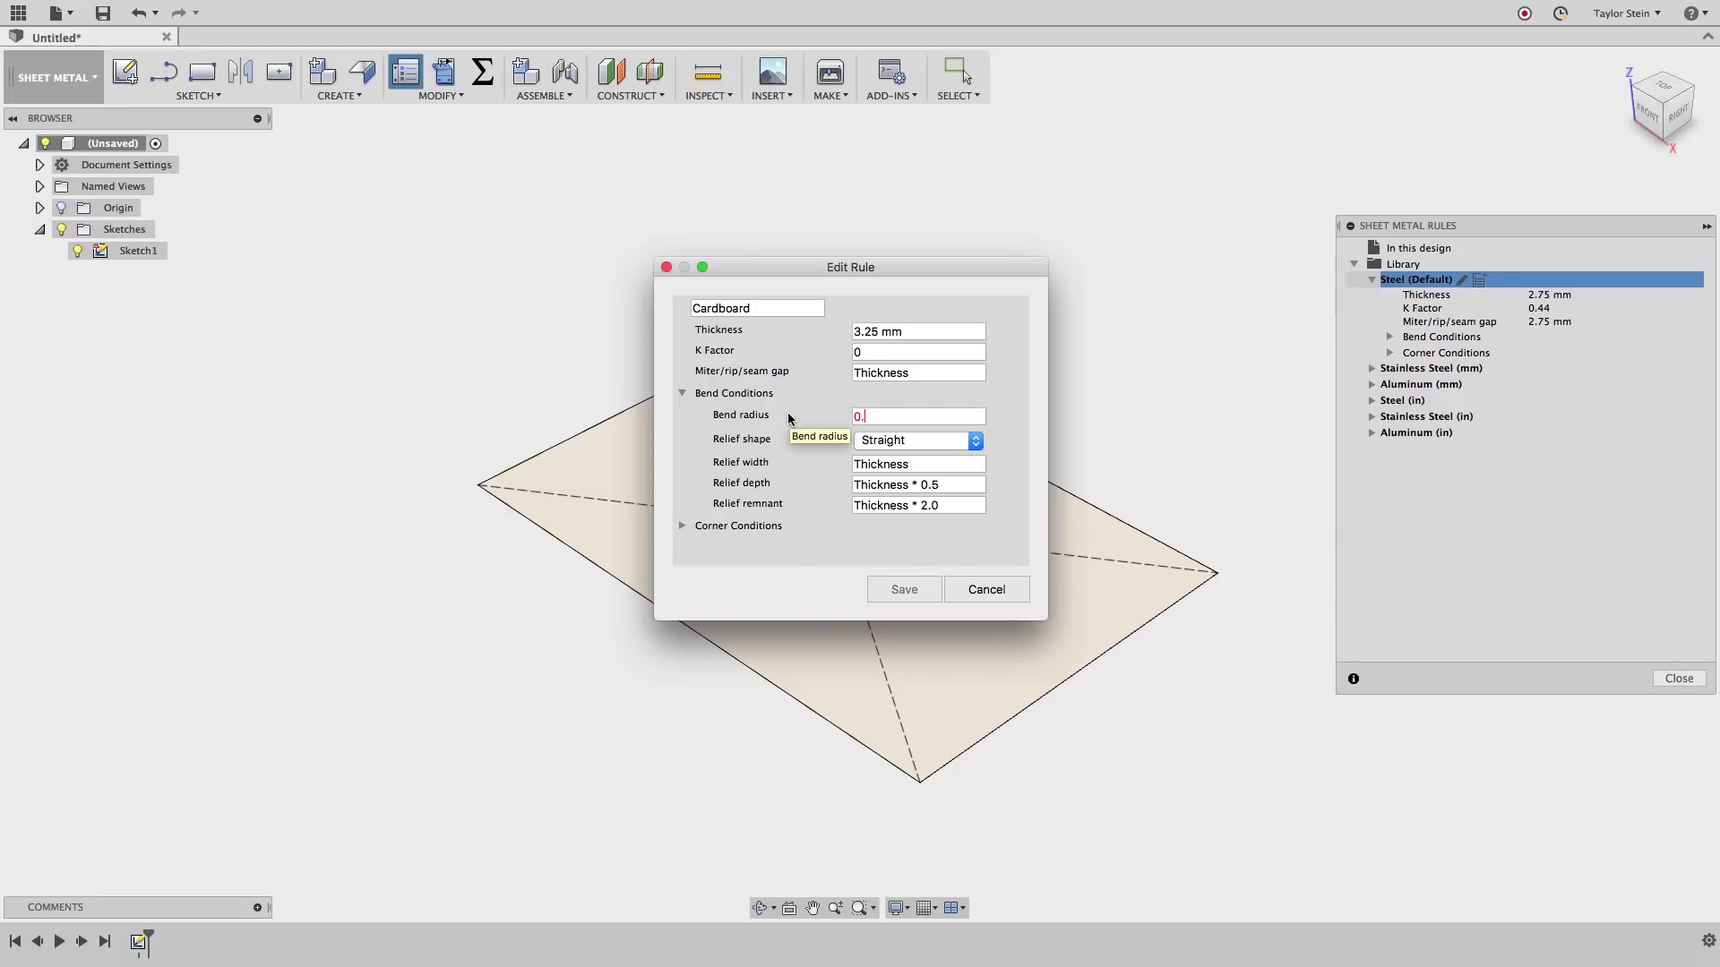
type("005")
left_click(901, 588)
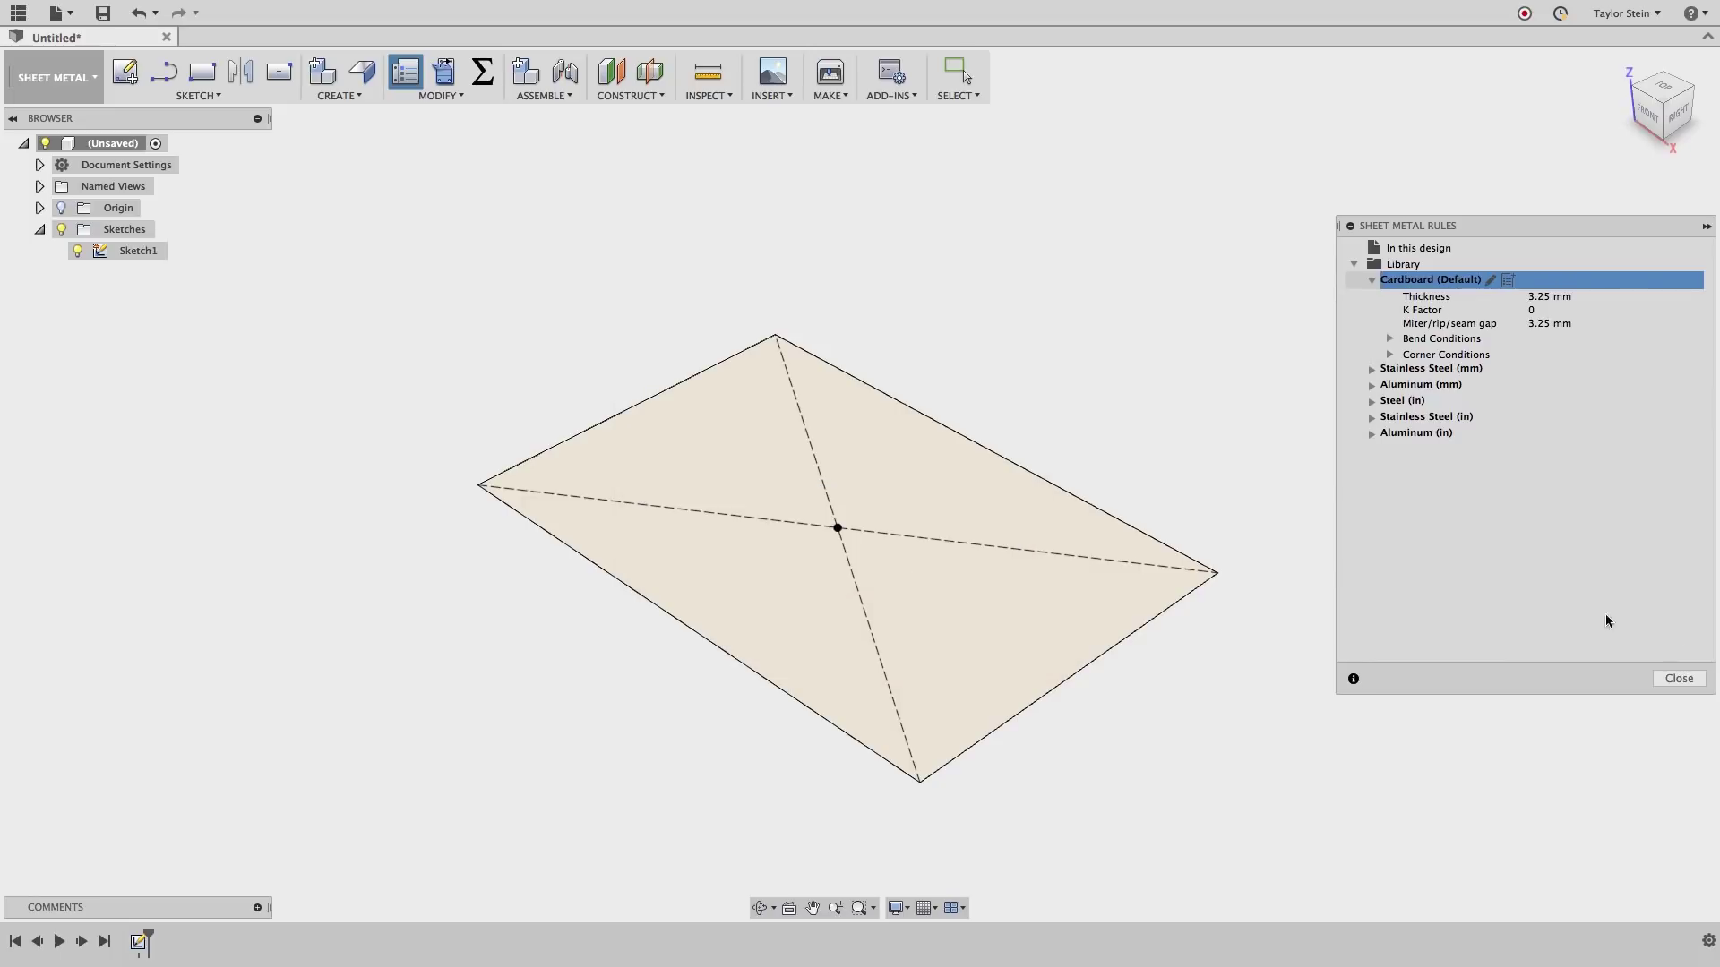
left_click(1678, 679)
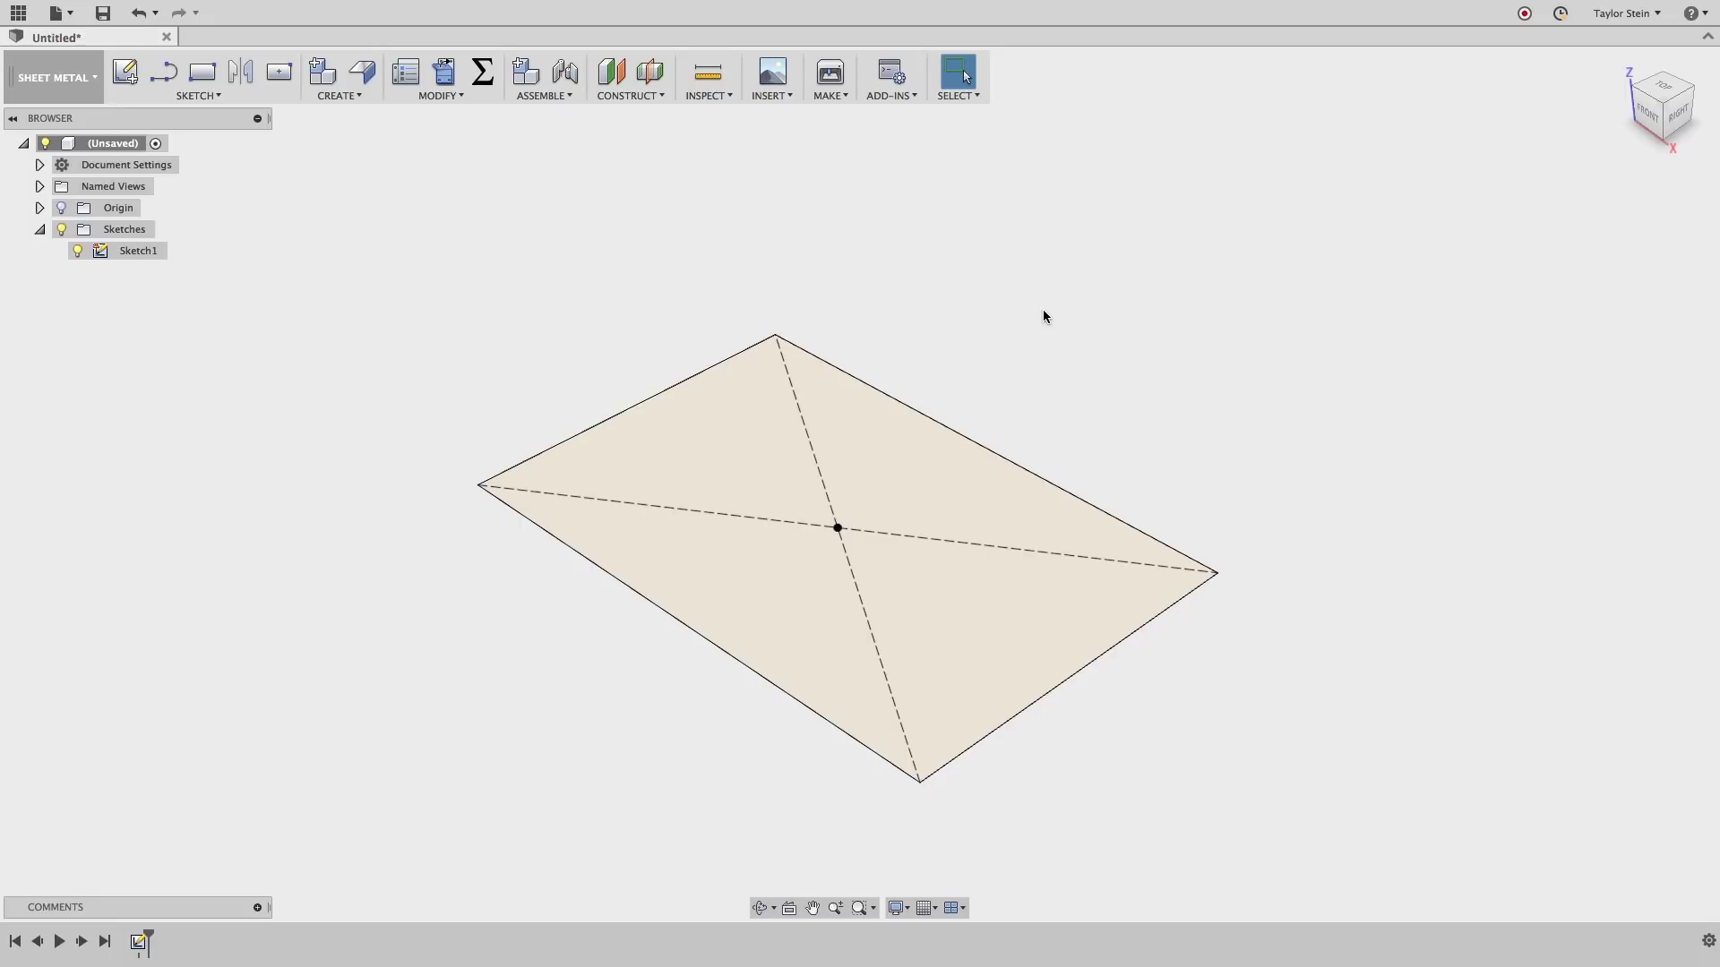
Start a flange with chaining off, selecting both long sides and the far short side of the sketched rectangle.
left_click(351, 97)
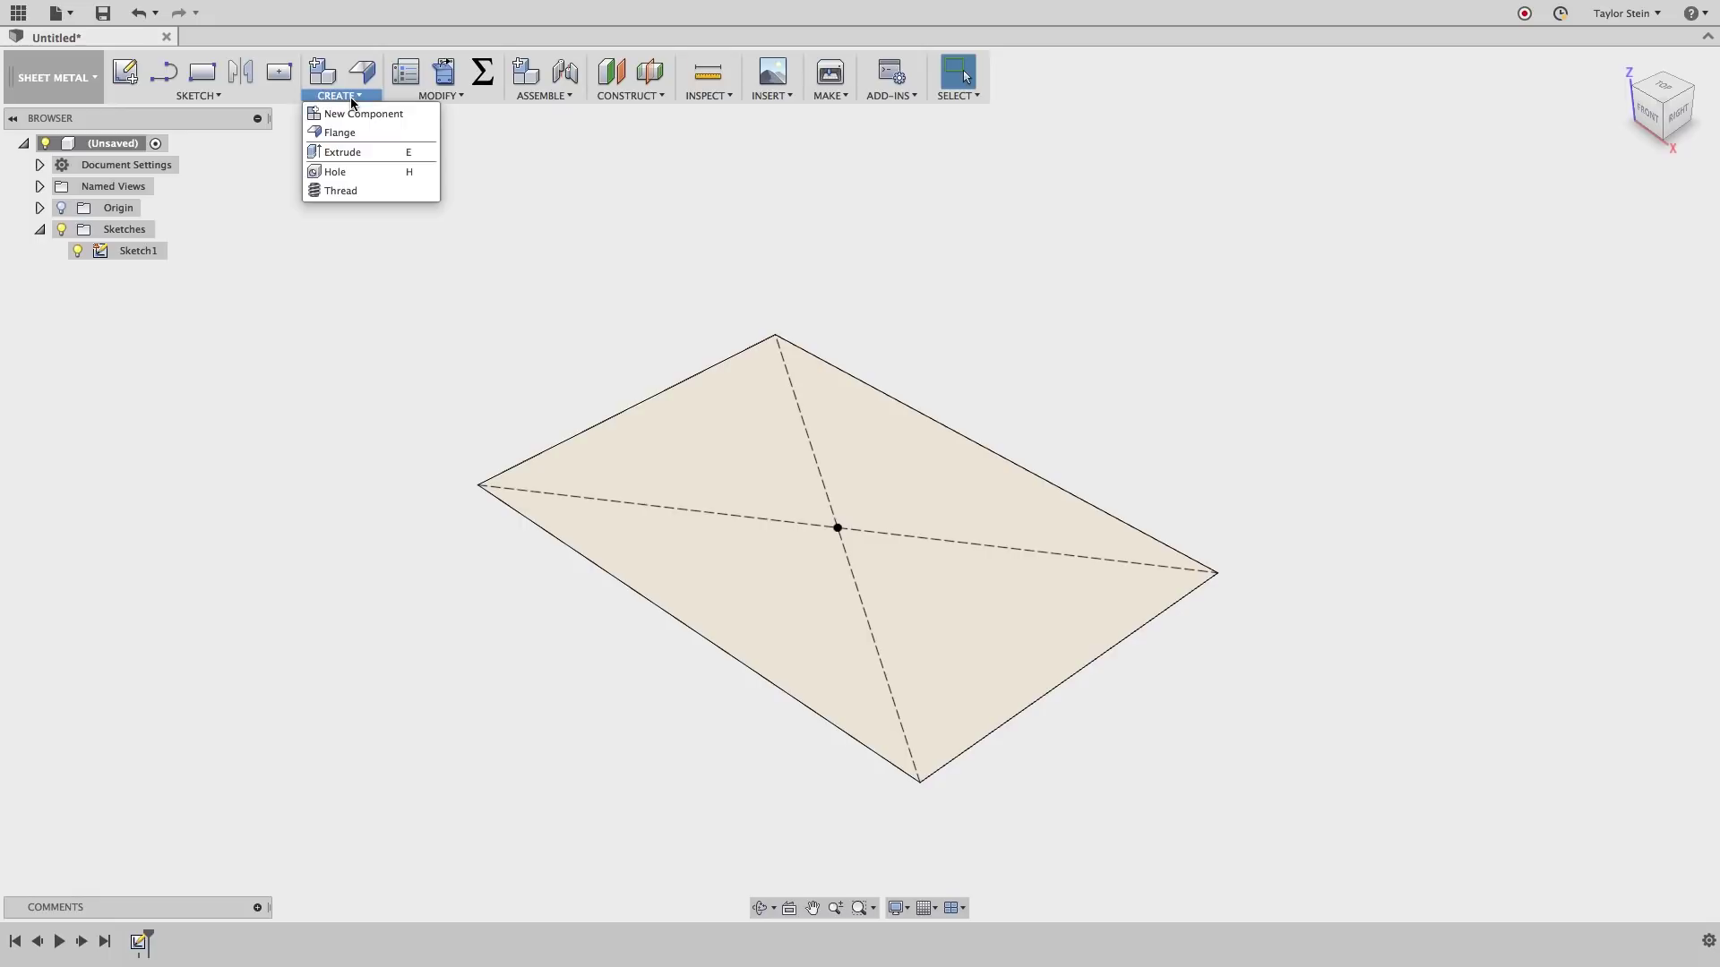
left_click(353, 133)
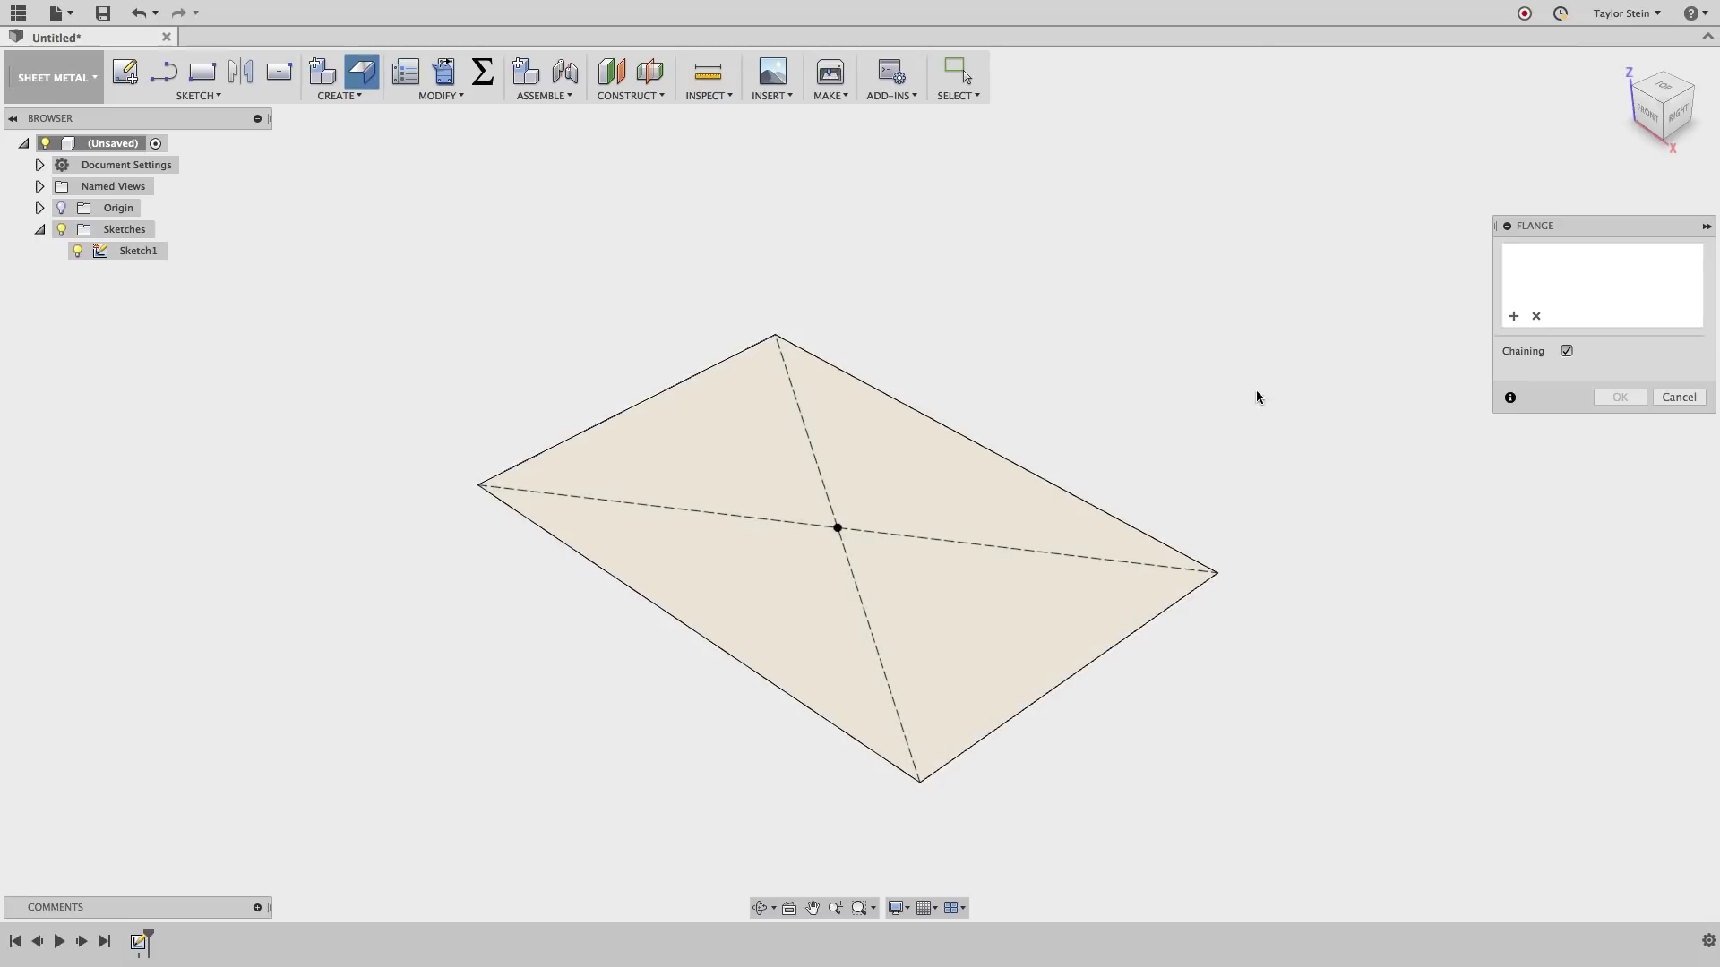
left_click(1568, 351)
left_click(793, 685)
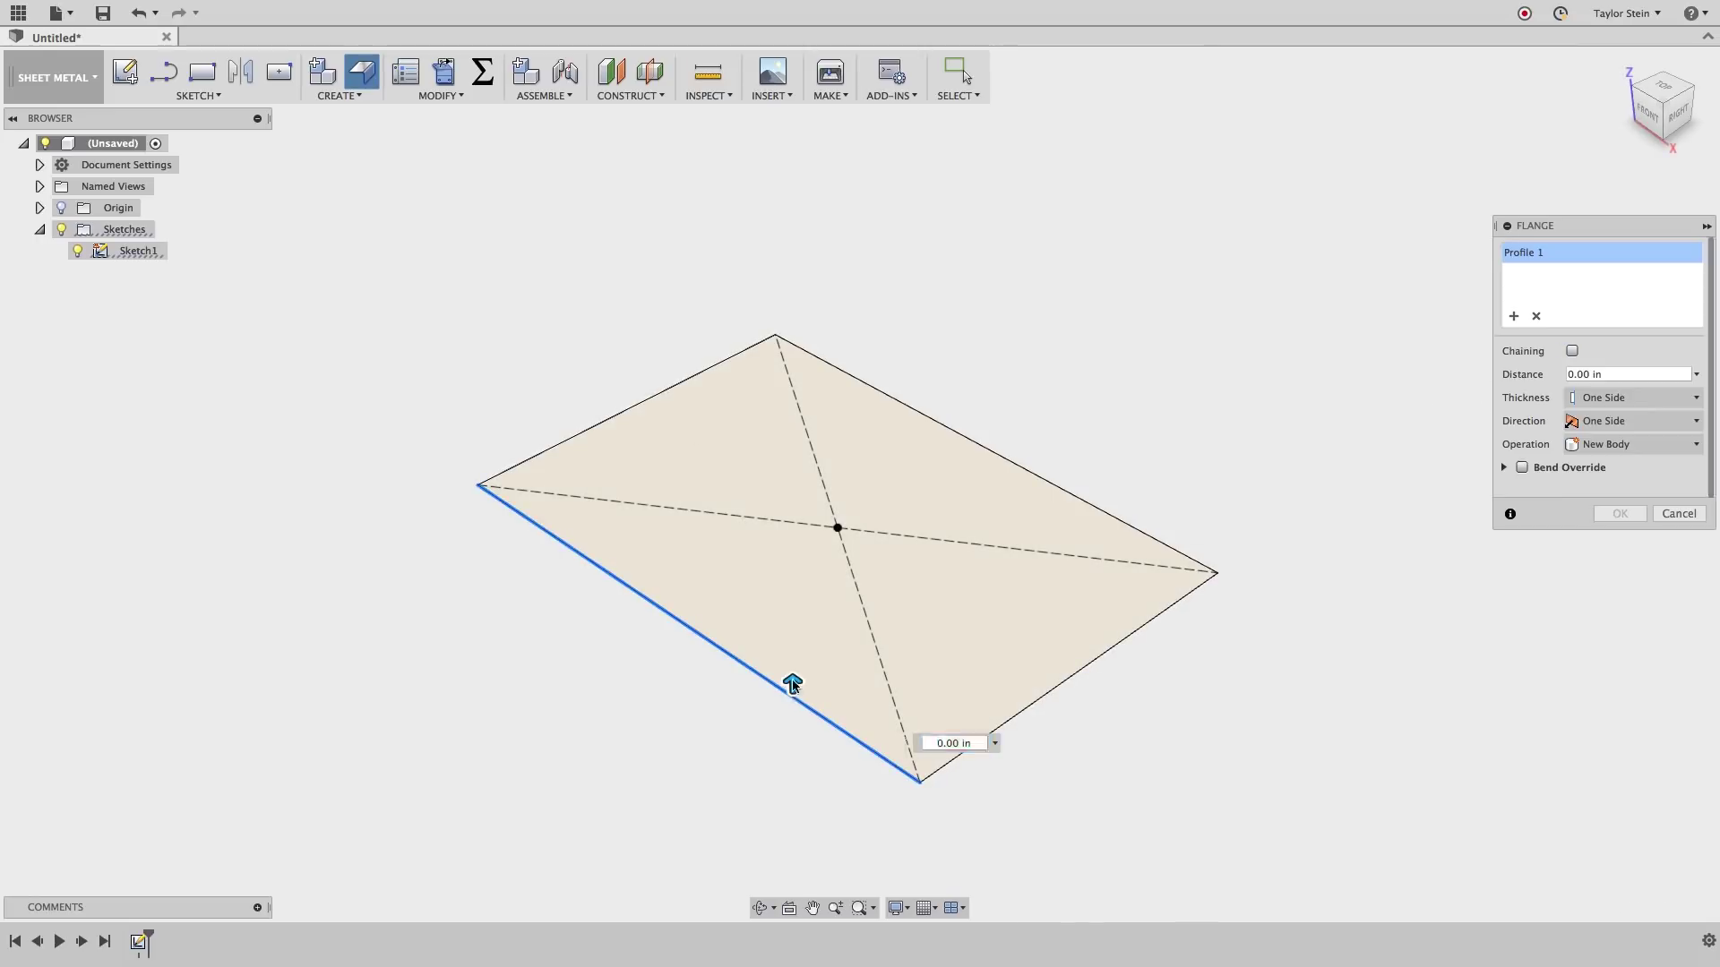
left_click(665, 389)
left_click(938, 428)
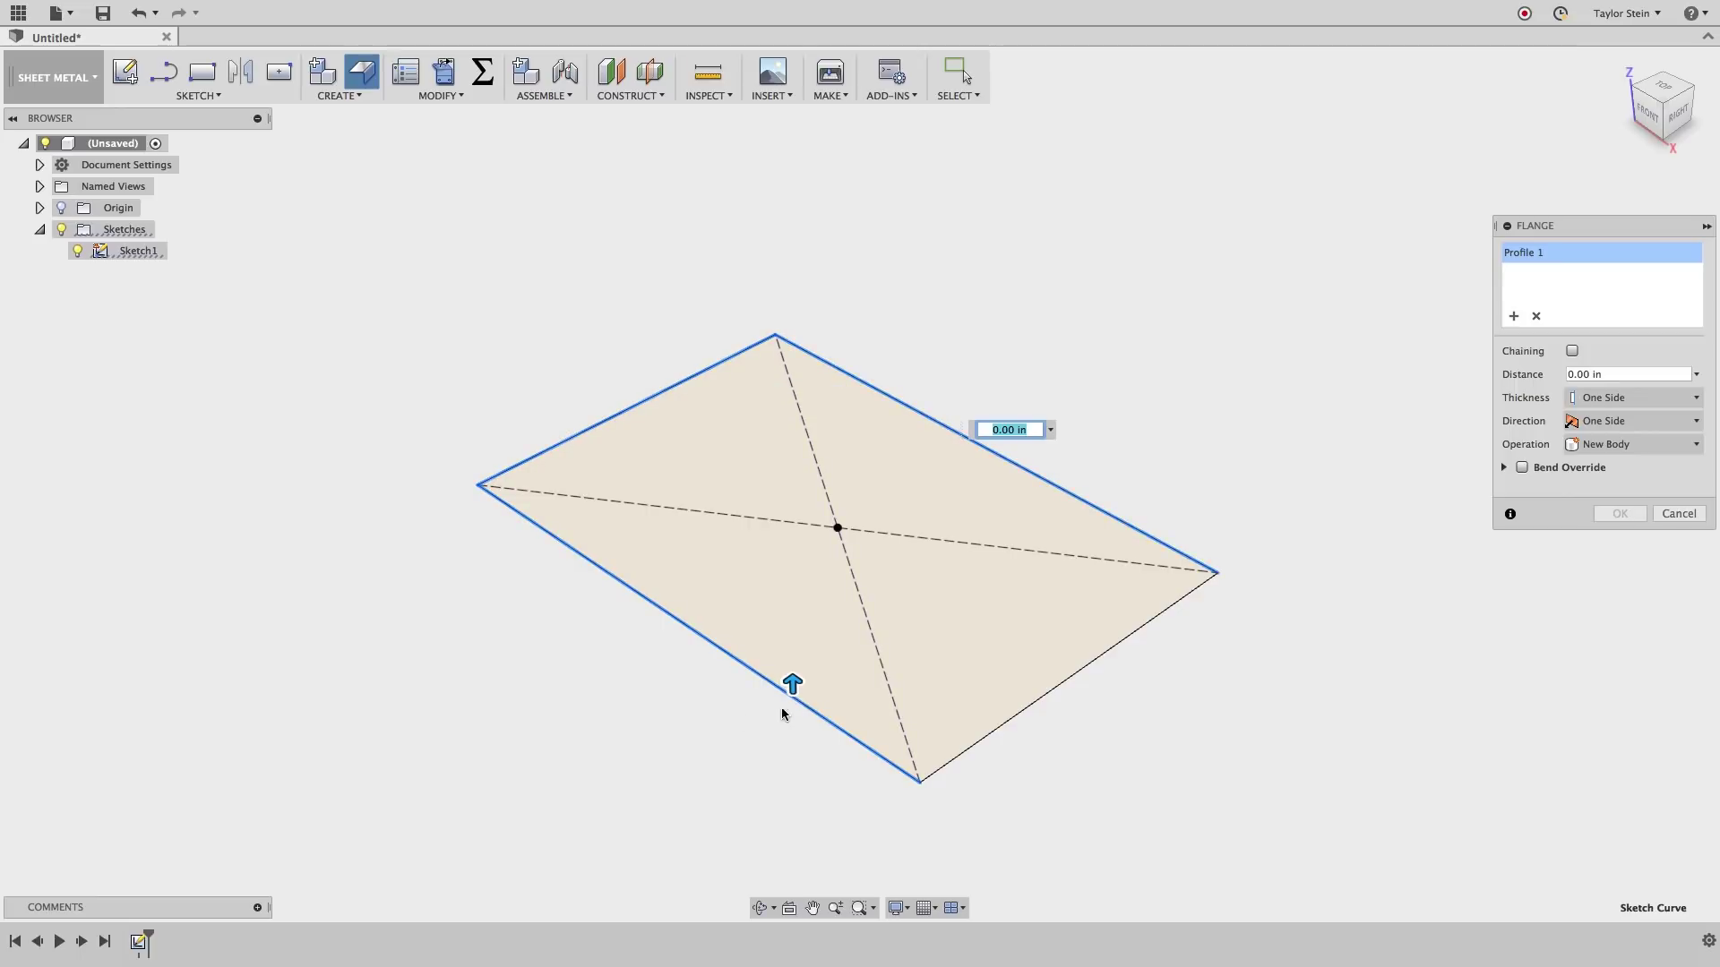
Raise the flange upward from the selected sketch lines and set its distance to boxHeight.
left_click_drag(792, 685, 788, 492)
middle_click_drag(1109, 237, 1099, 265)
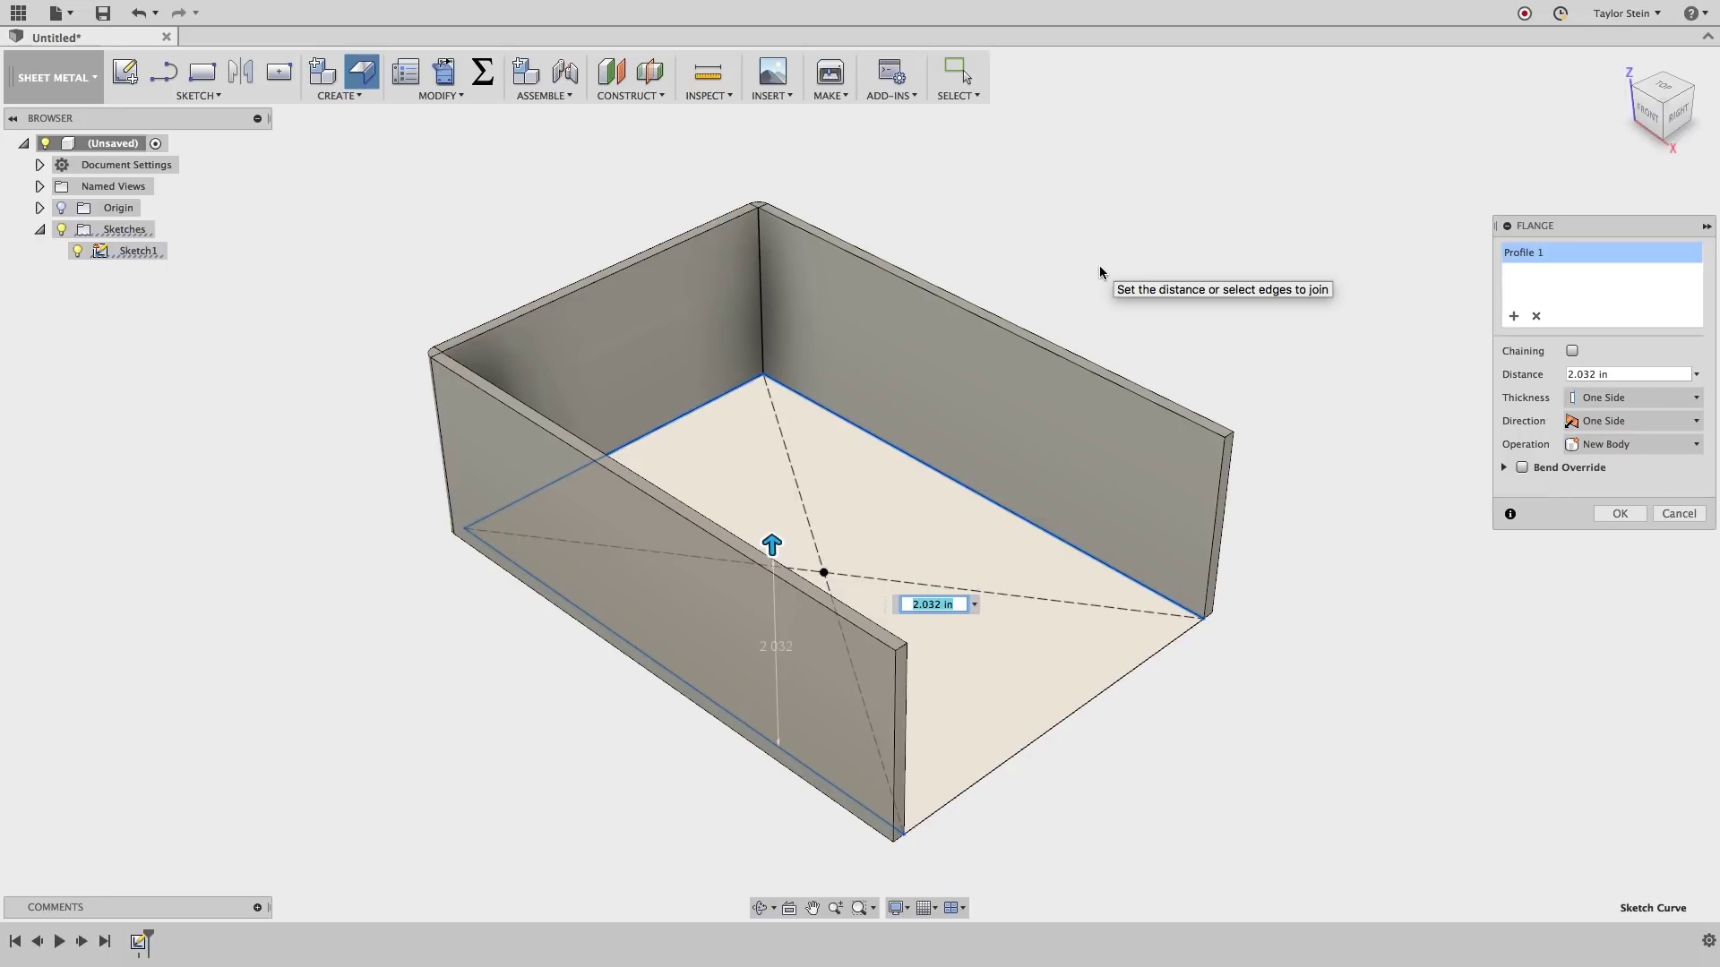
mouse_move(1501, 358)
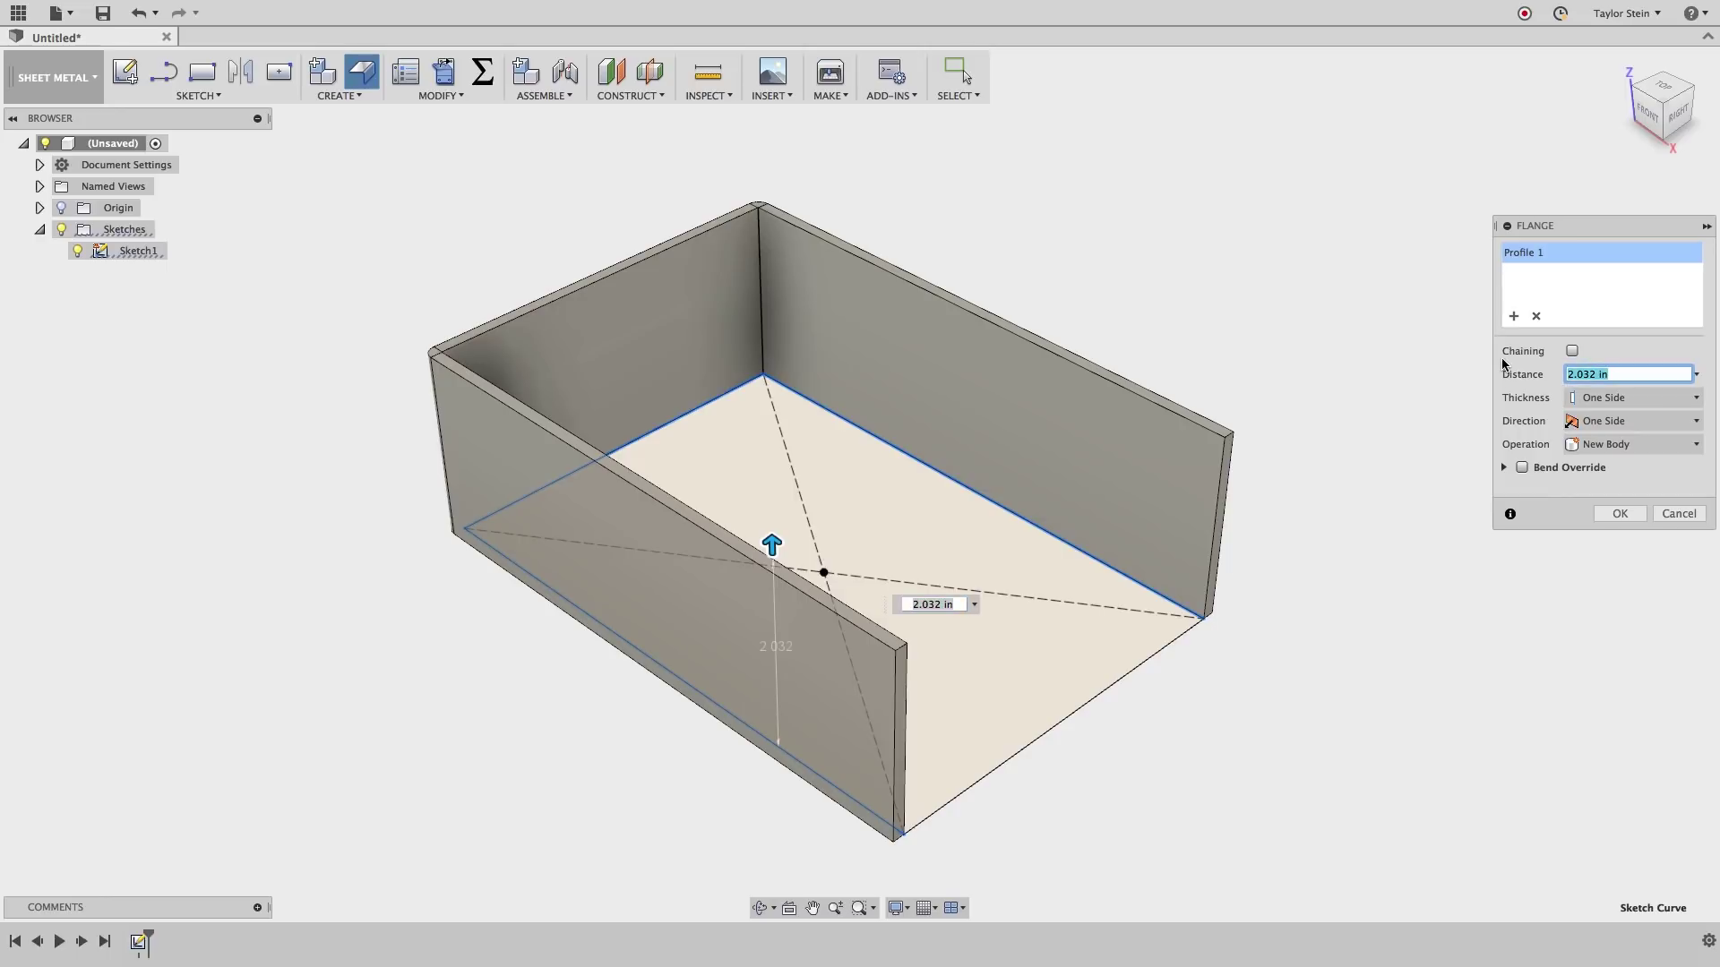
type("boxHeight")
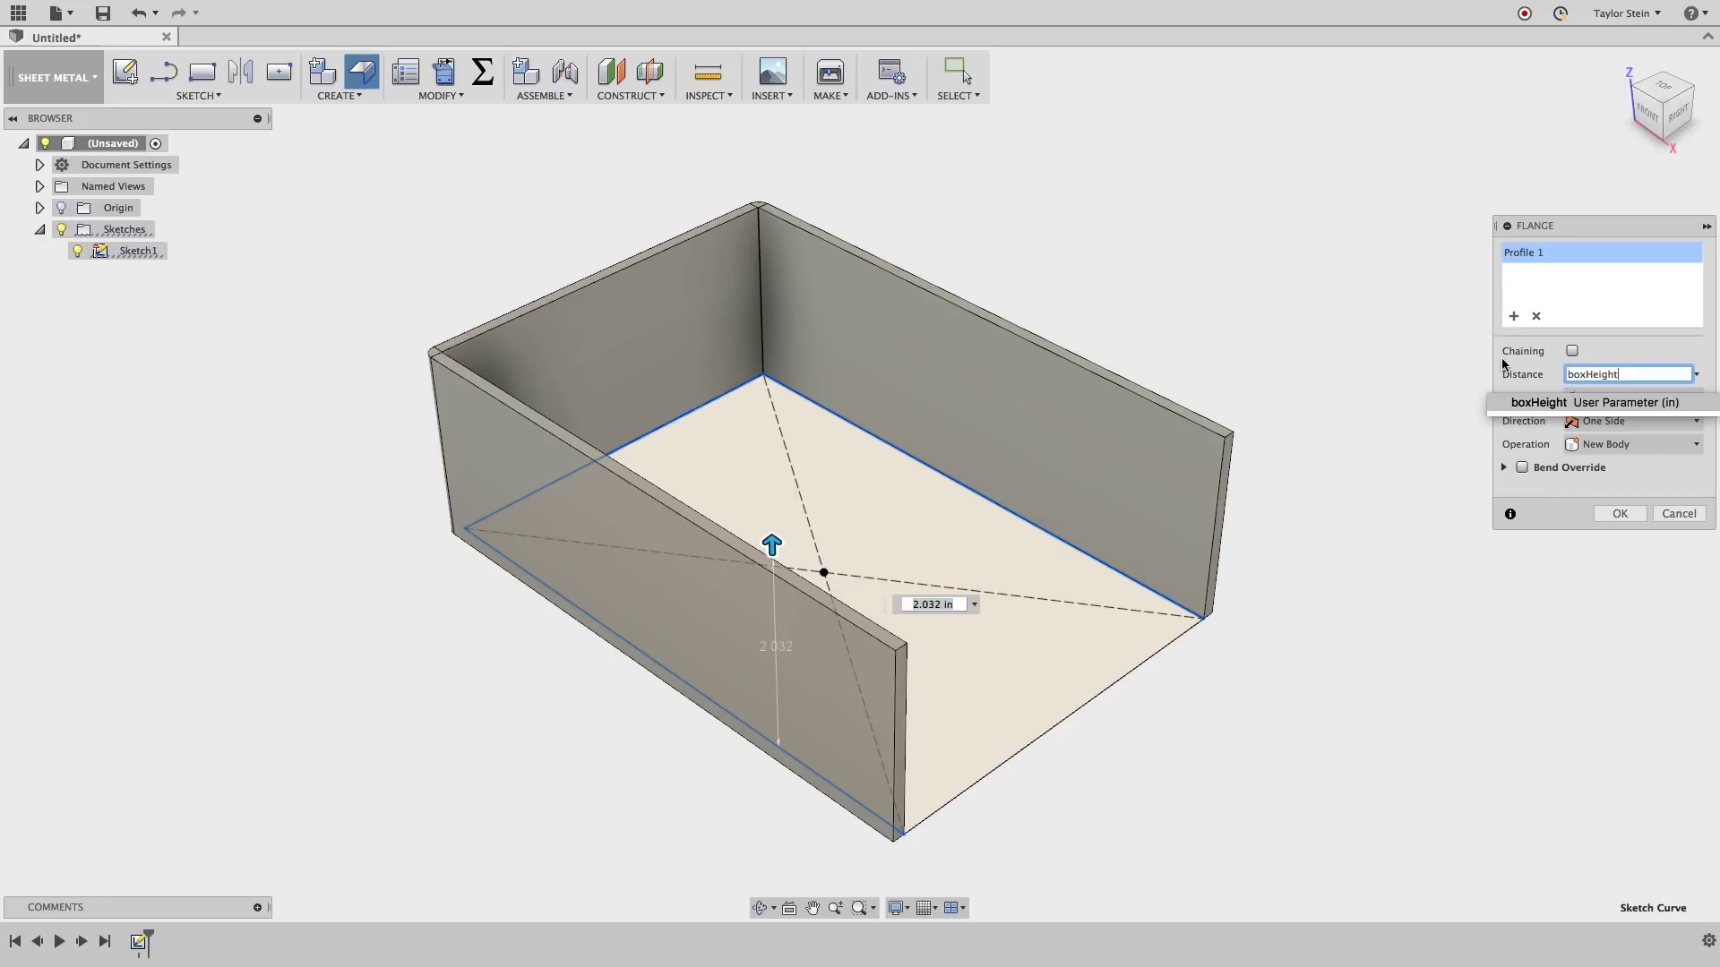
key("Return")
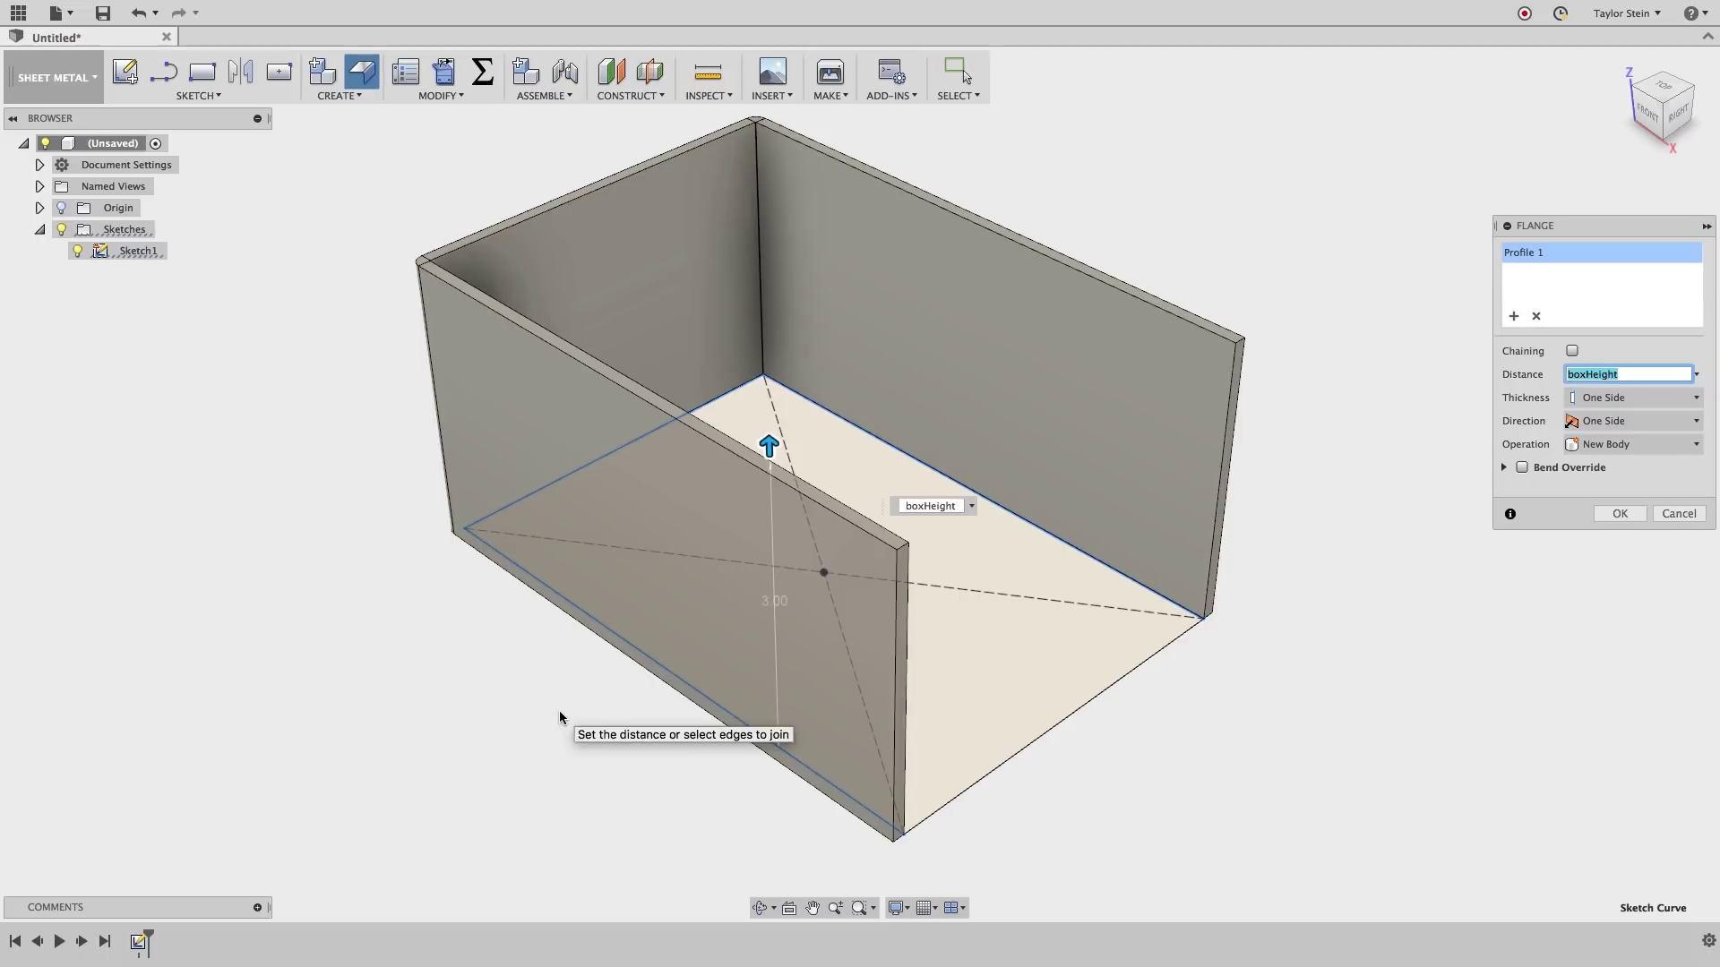
Try the flange thickness on Other Side and return it to One Side.
left_click(1626, 398)
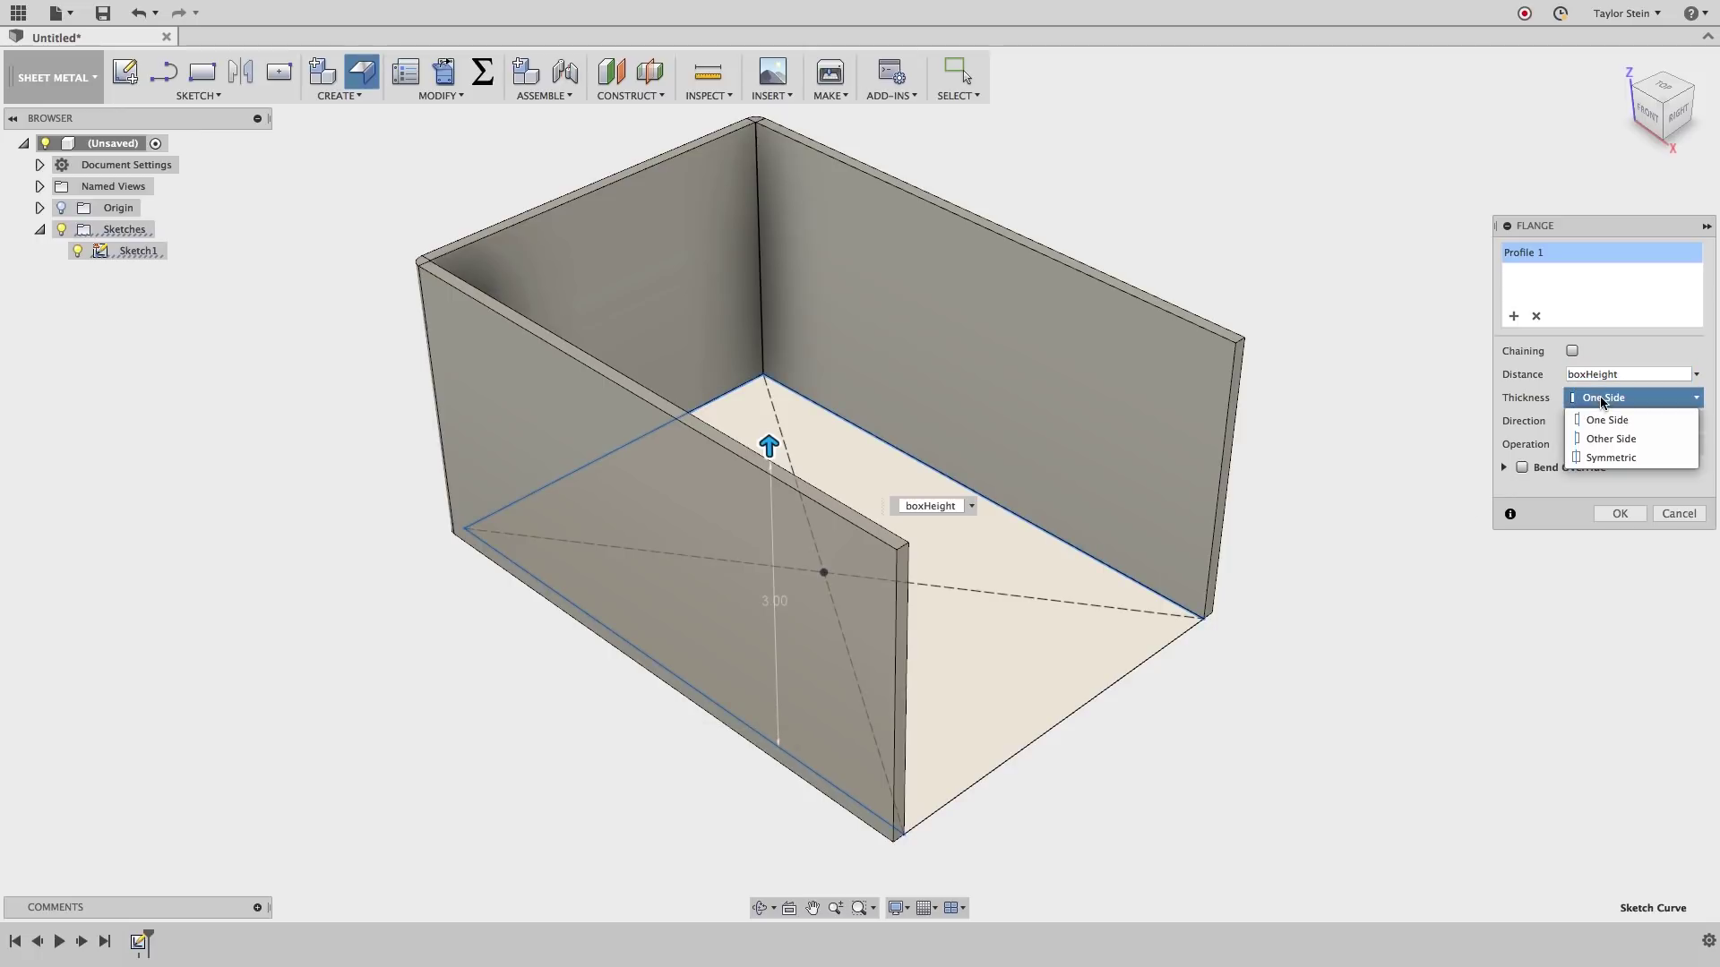
left_click(1609, 439)
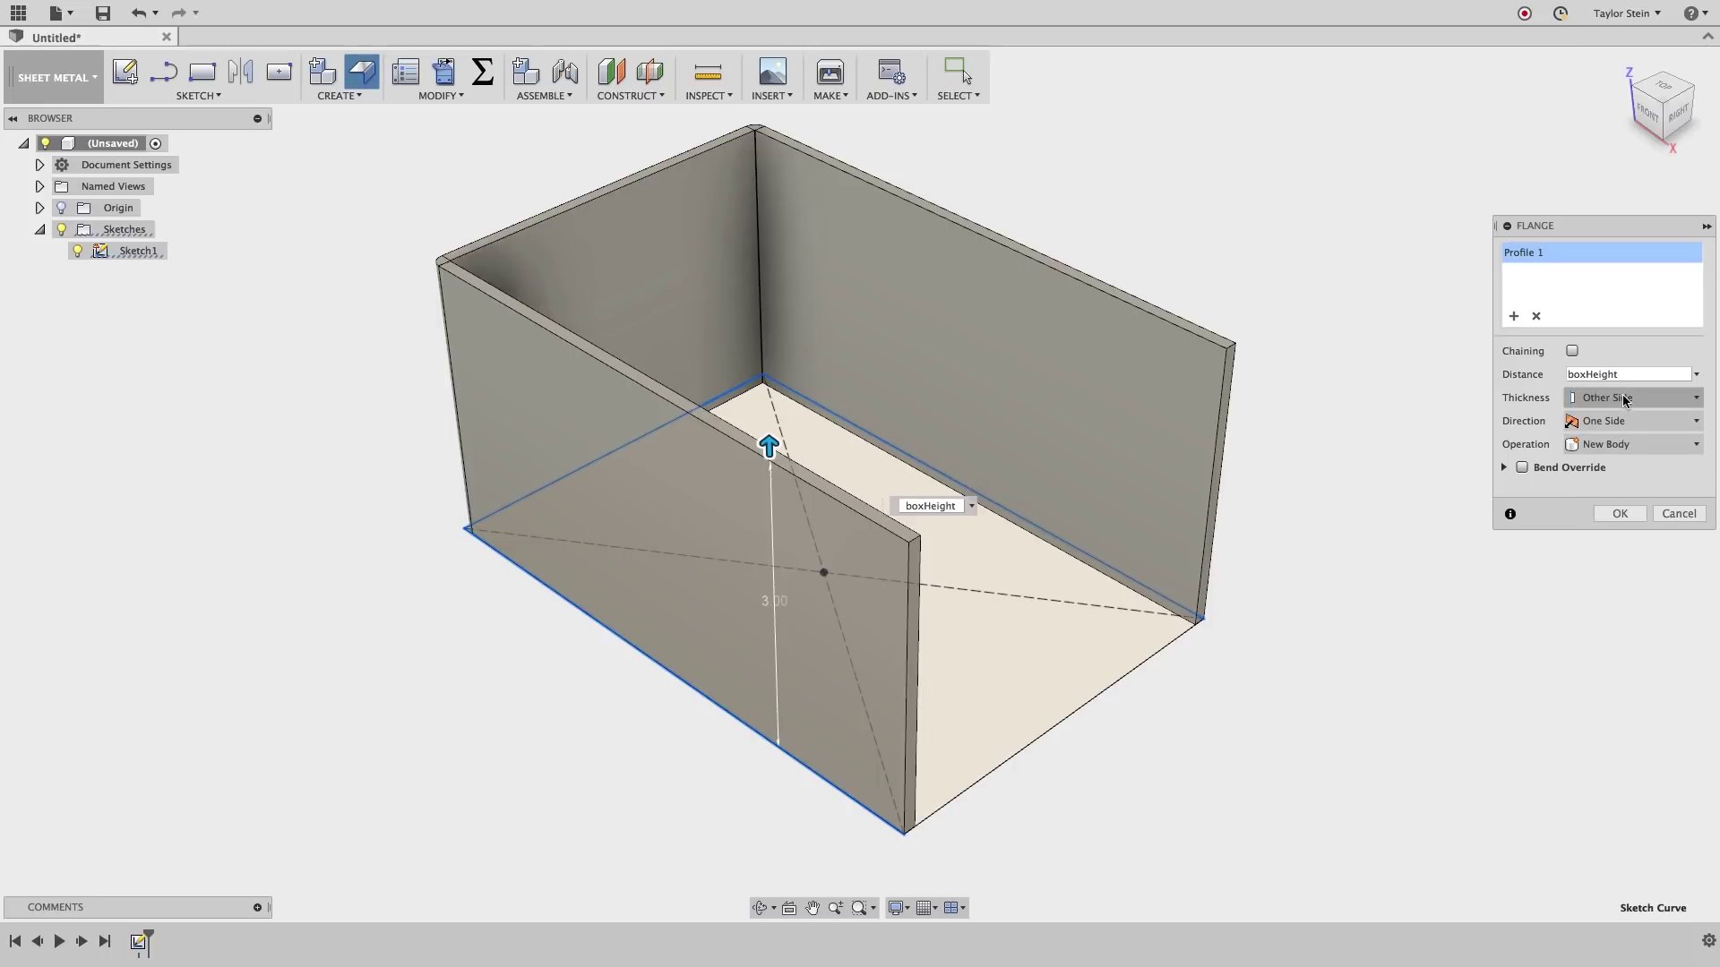
left_click(1621, 398)
left_click(1619, 421)
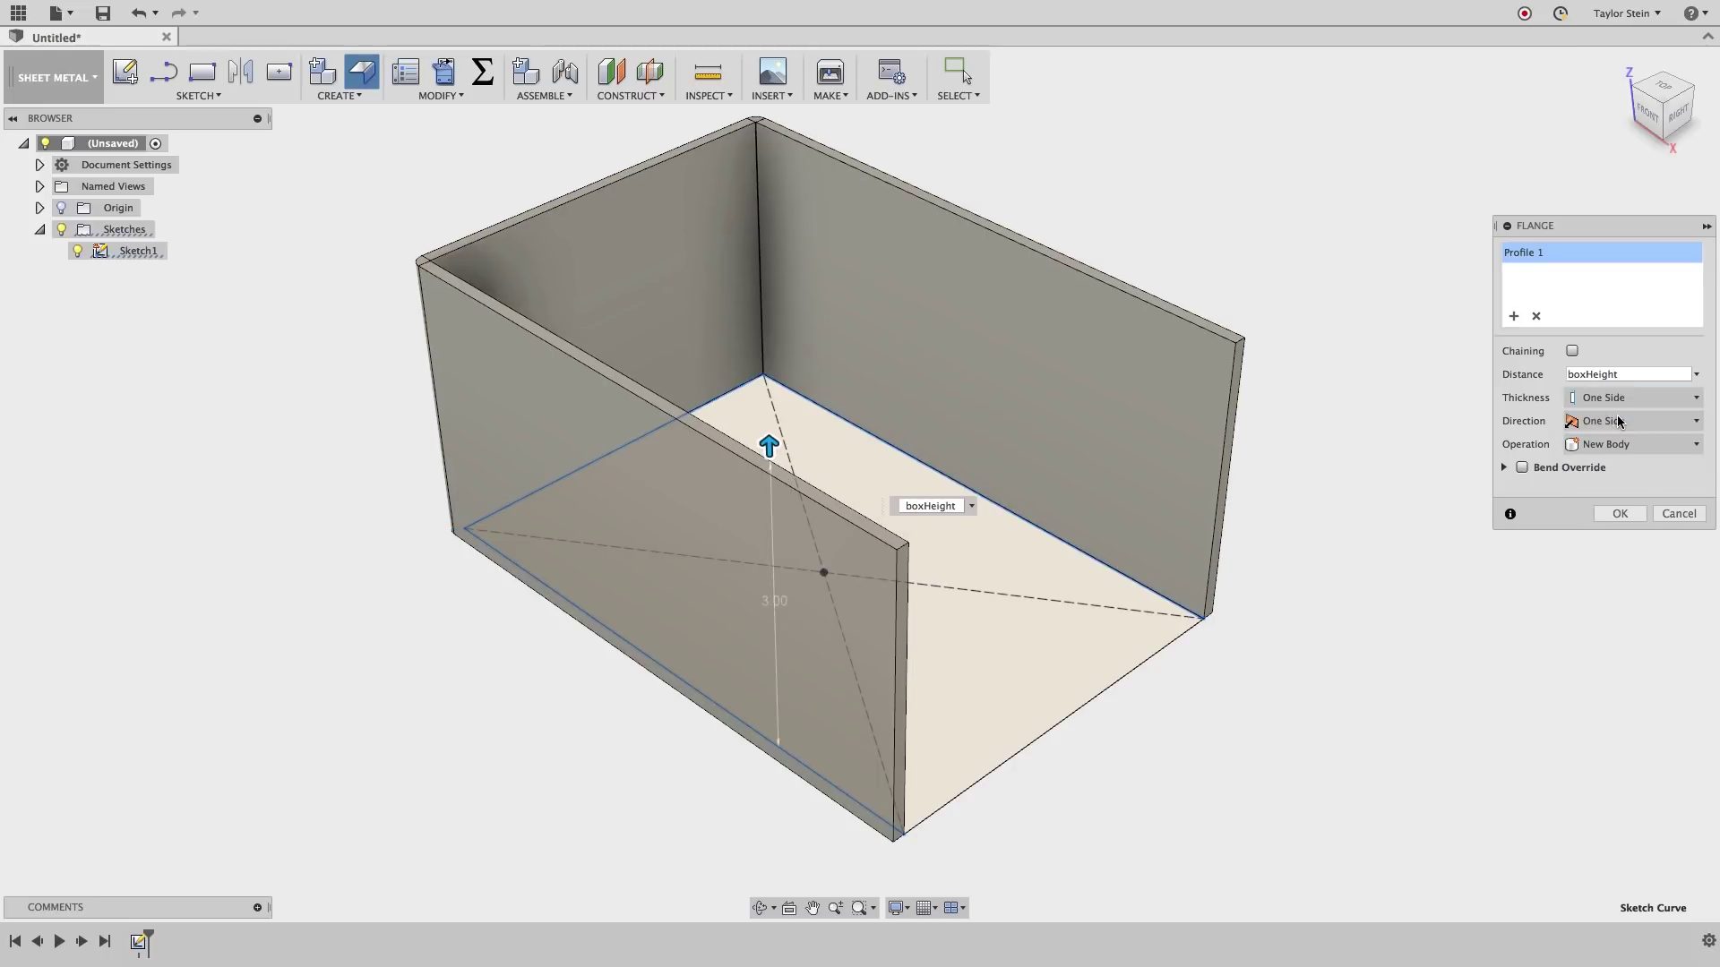
Create the three-walled flange as a new body.
left_click(1621, 513)
left_click(1622, 65)
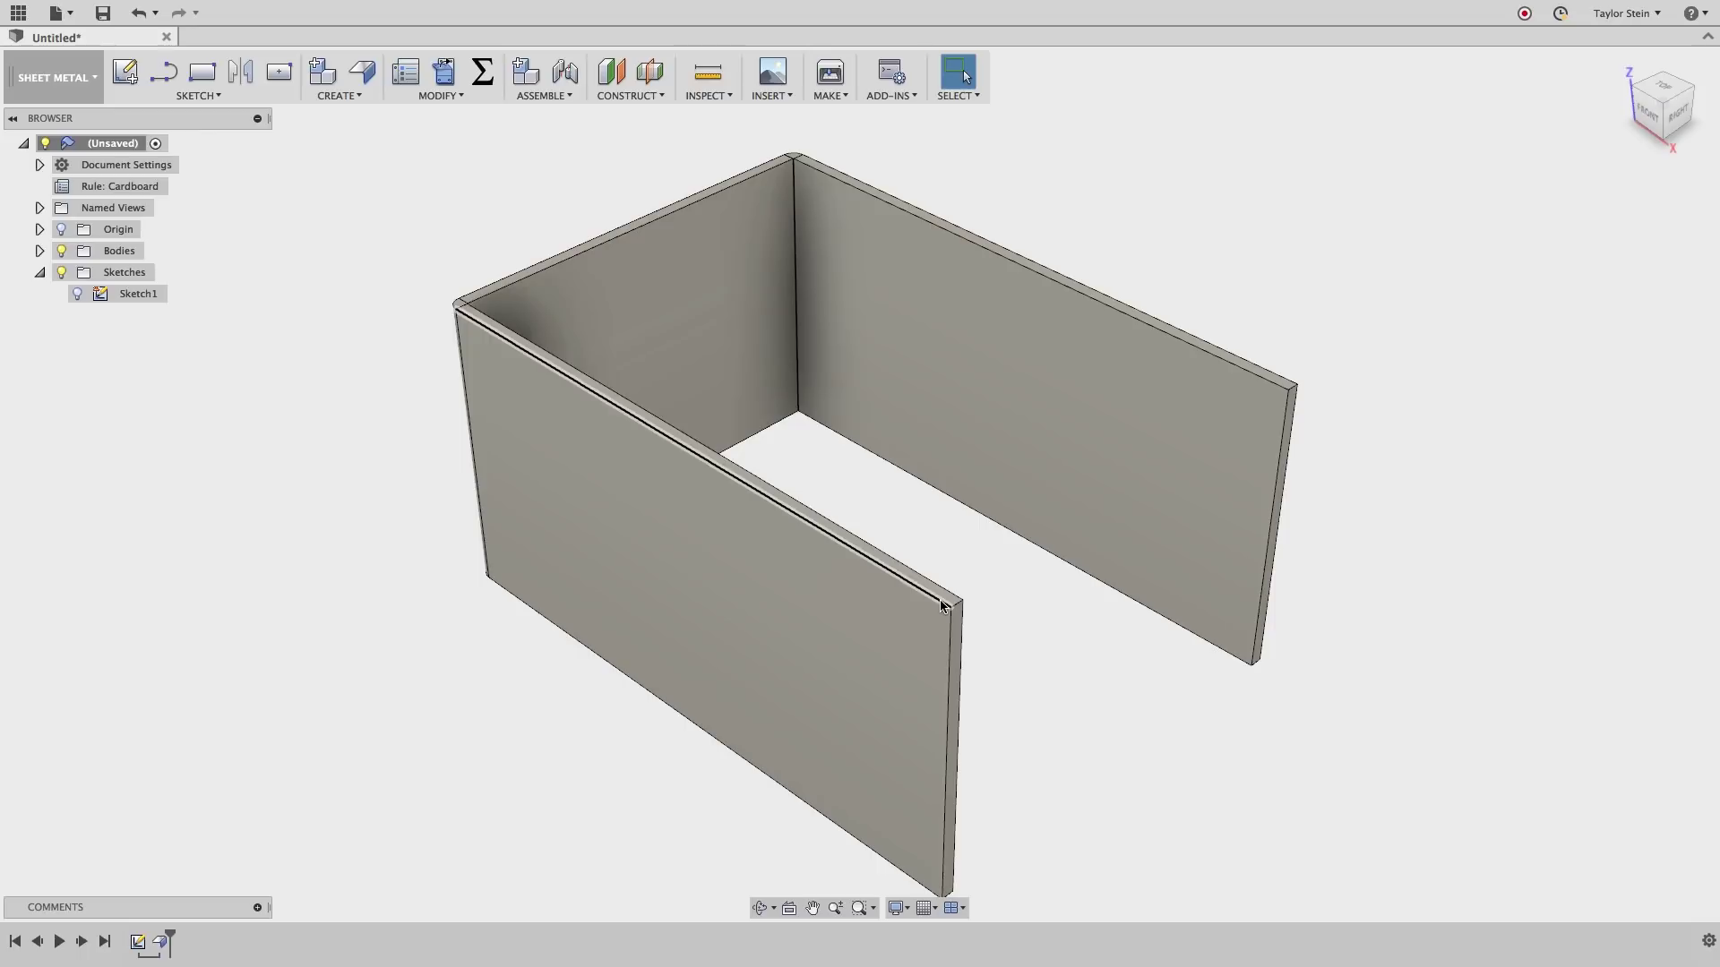
Start a flange about 3.2 in long from the rear long wall's free vertical edge across the open end, and show the base sketch.
left_click(344, 99)
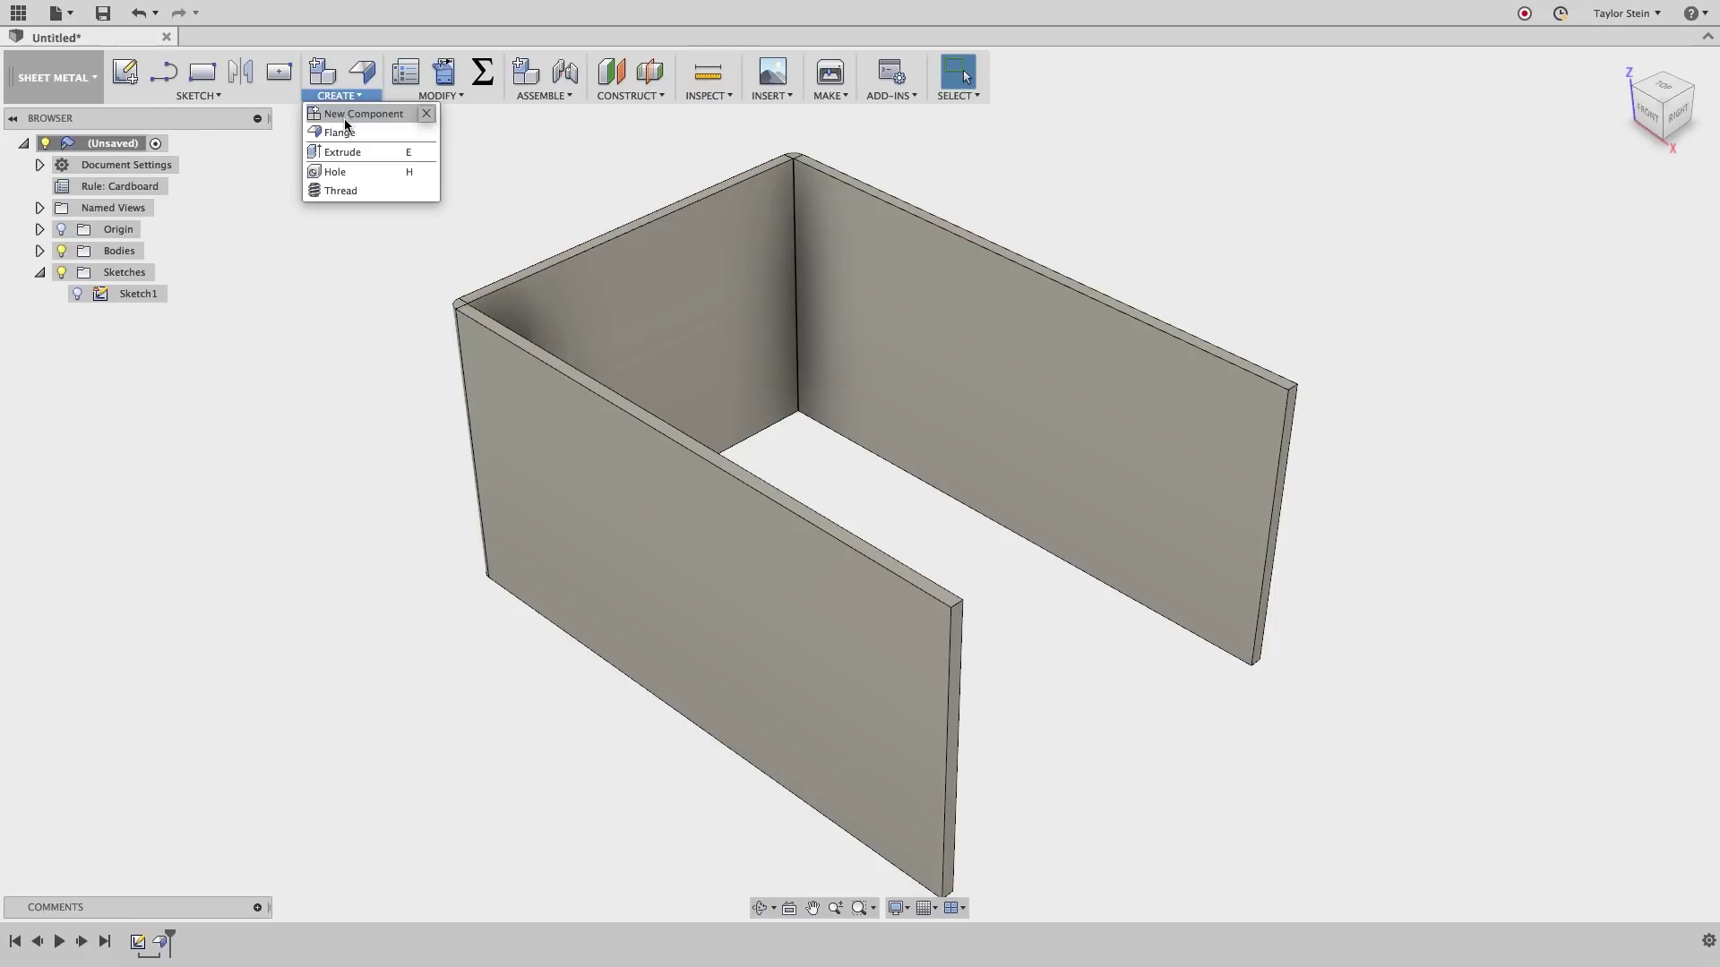
left_click(344, 120)
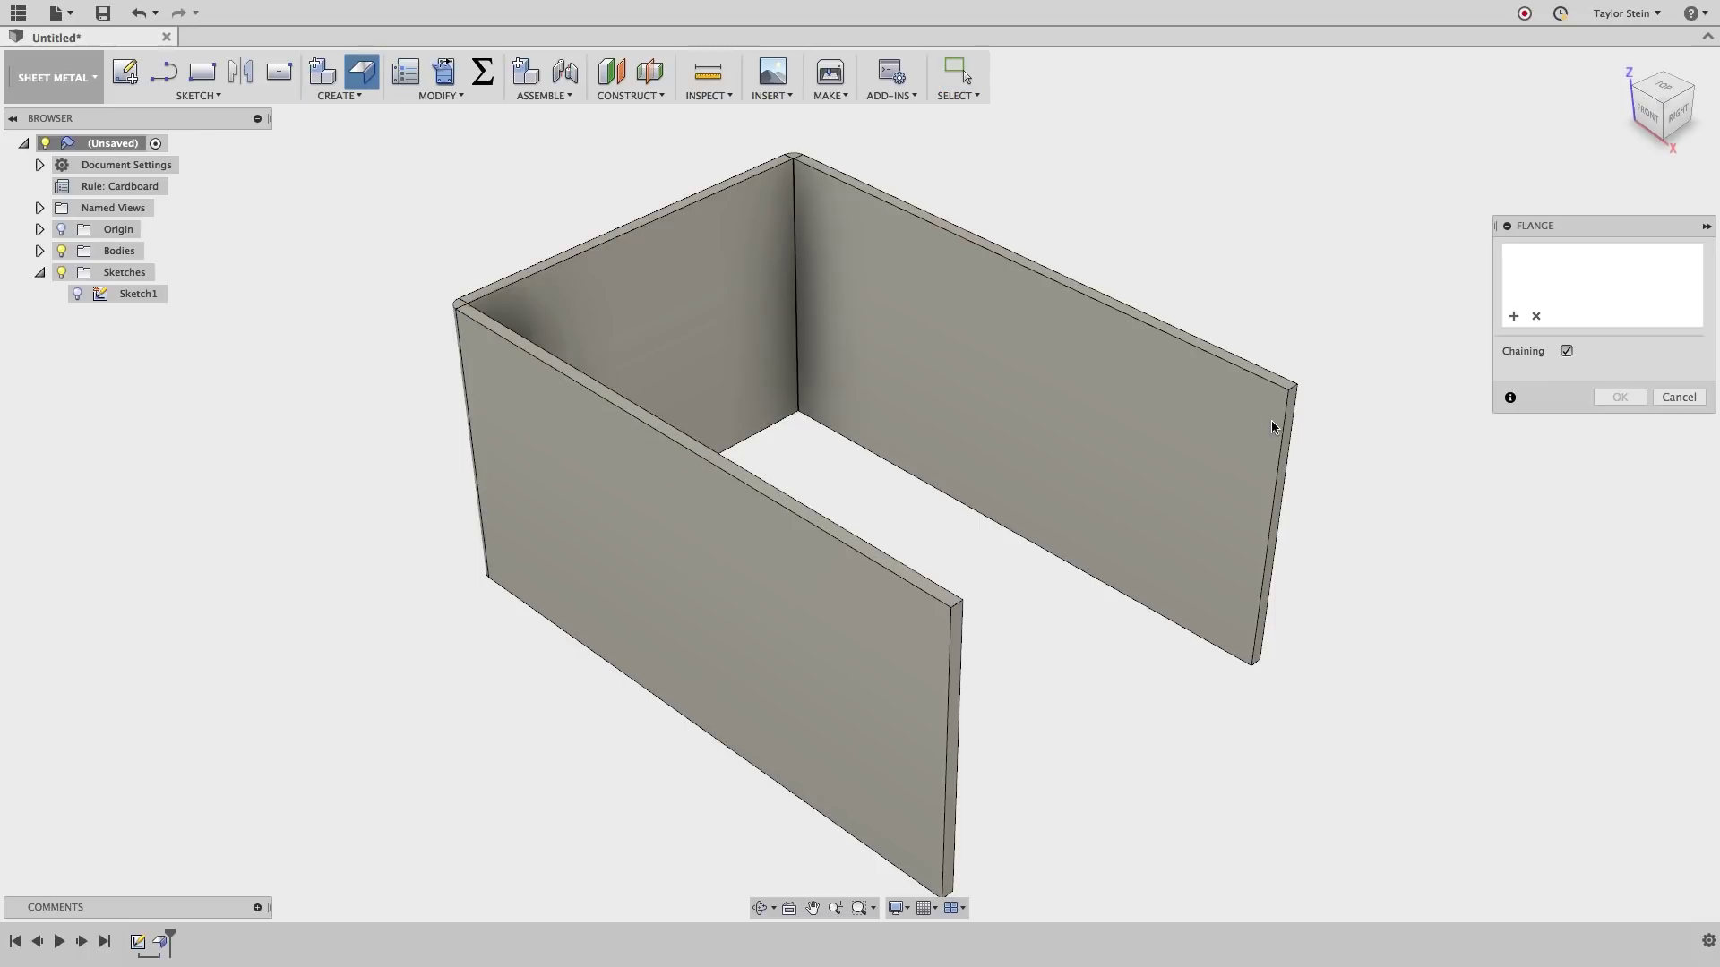
left_click(1254, 538)
left_click_drag(1249, 439, 987, 668)
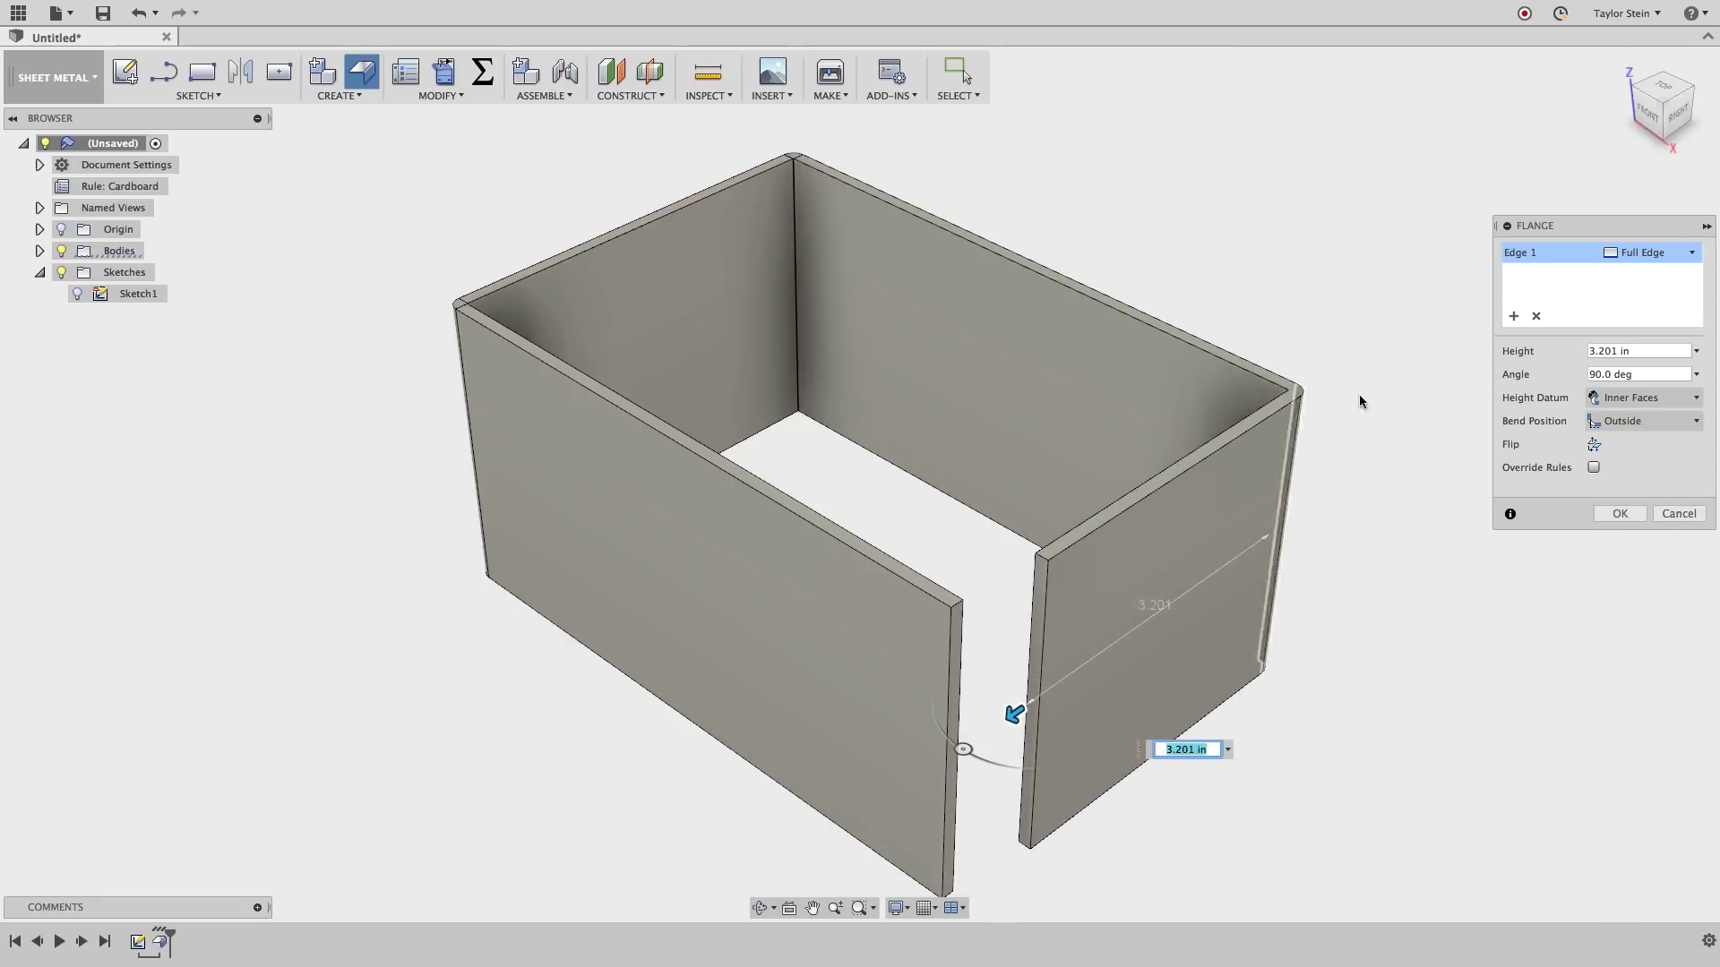
left_click_drag(1658, 94, 1608, 85)
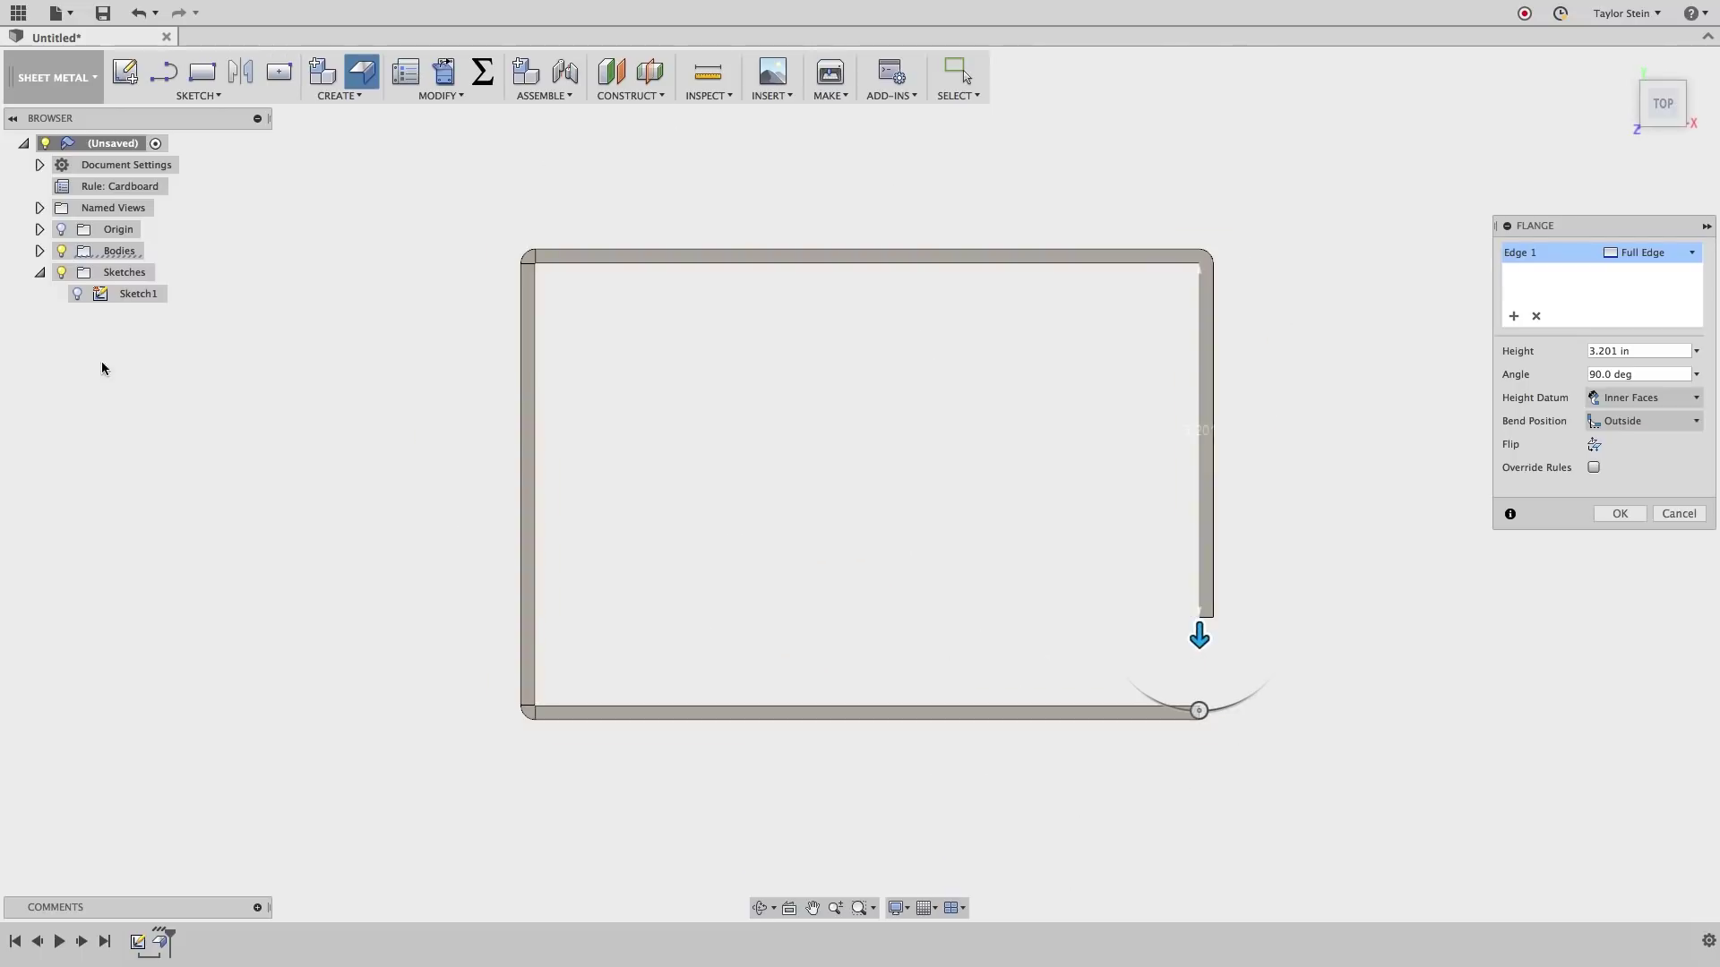
left_click(76, 295)
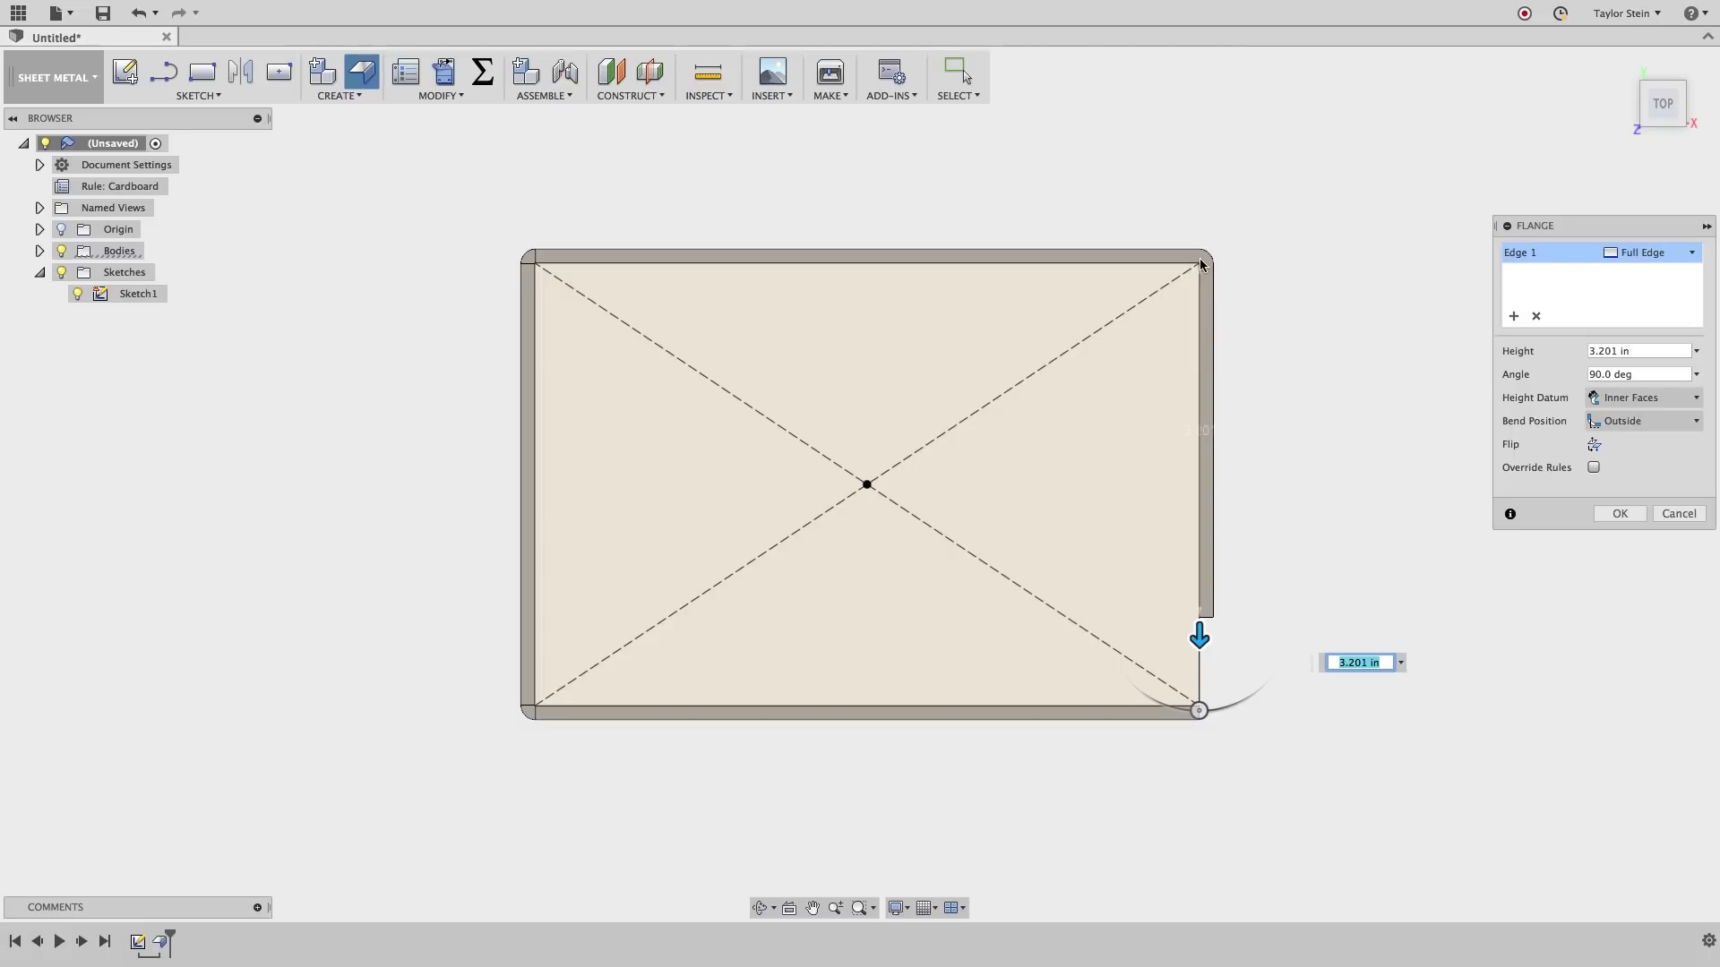
Try the Outer Faces height datum and Inside bend position, and restore Inner Faces and Outside.
left_click(1644, 398)
left_click(1623, 436)
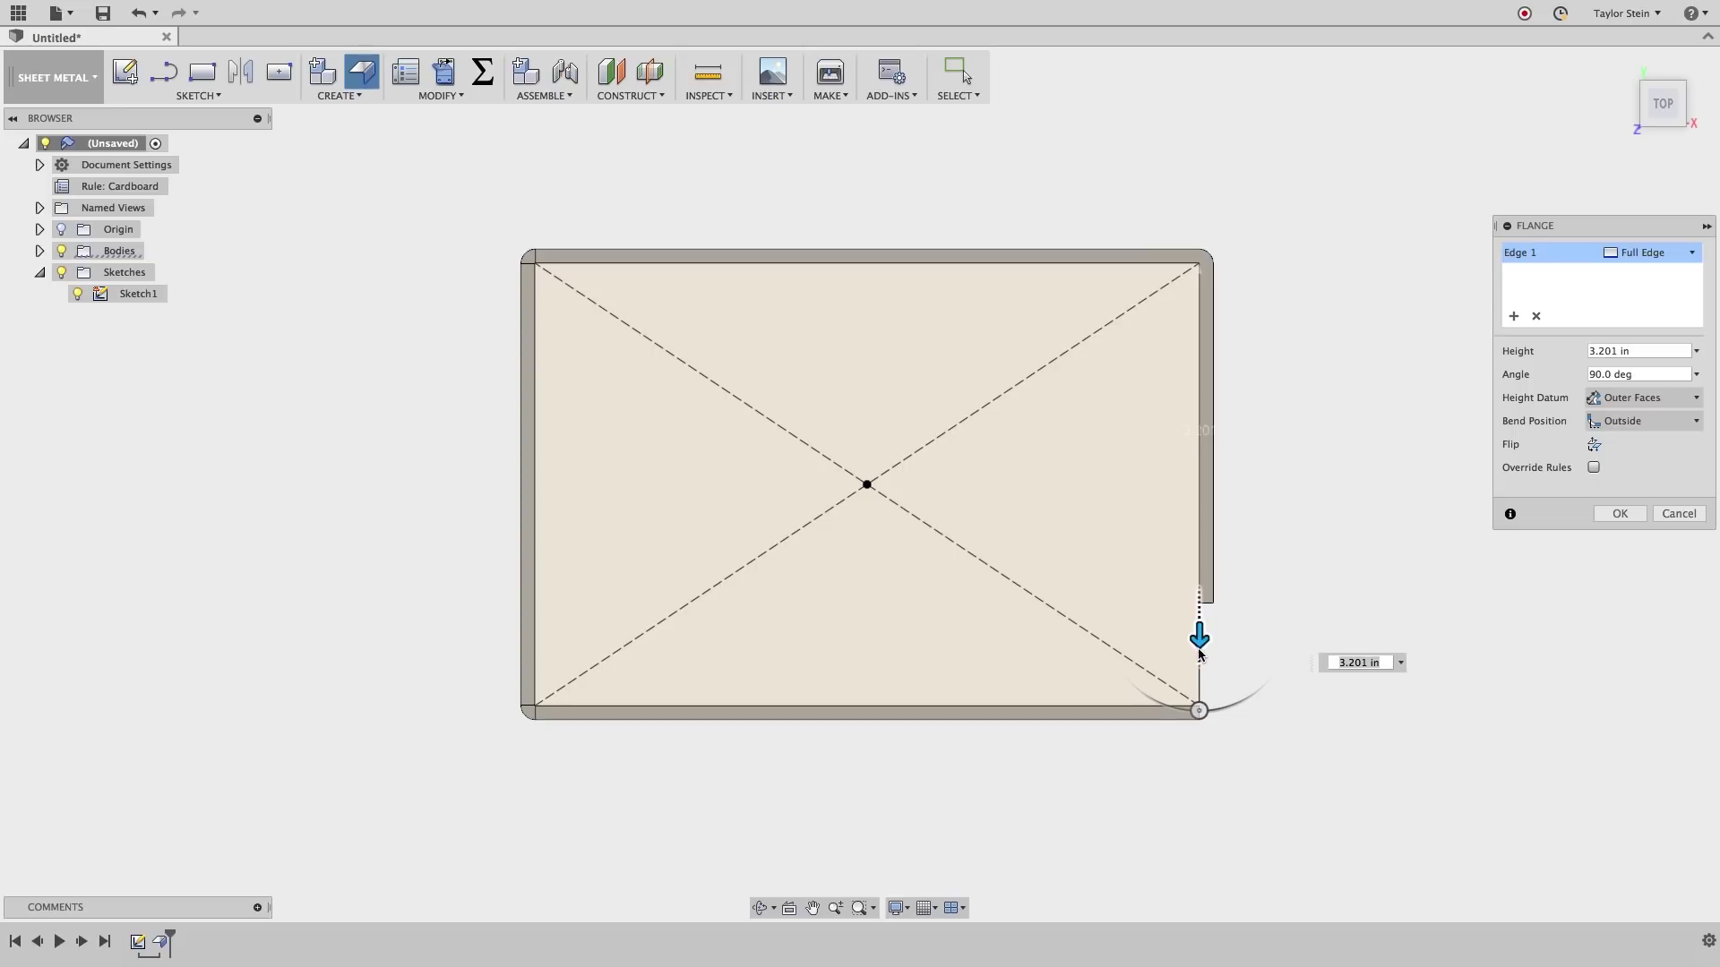
left_click(1626, 429)
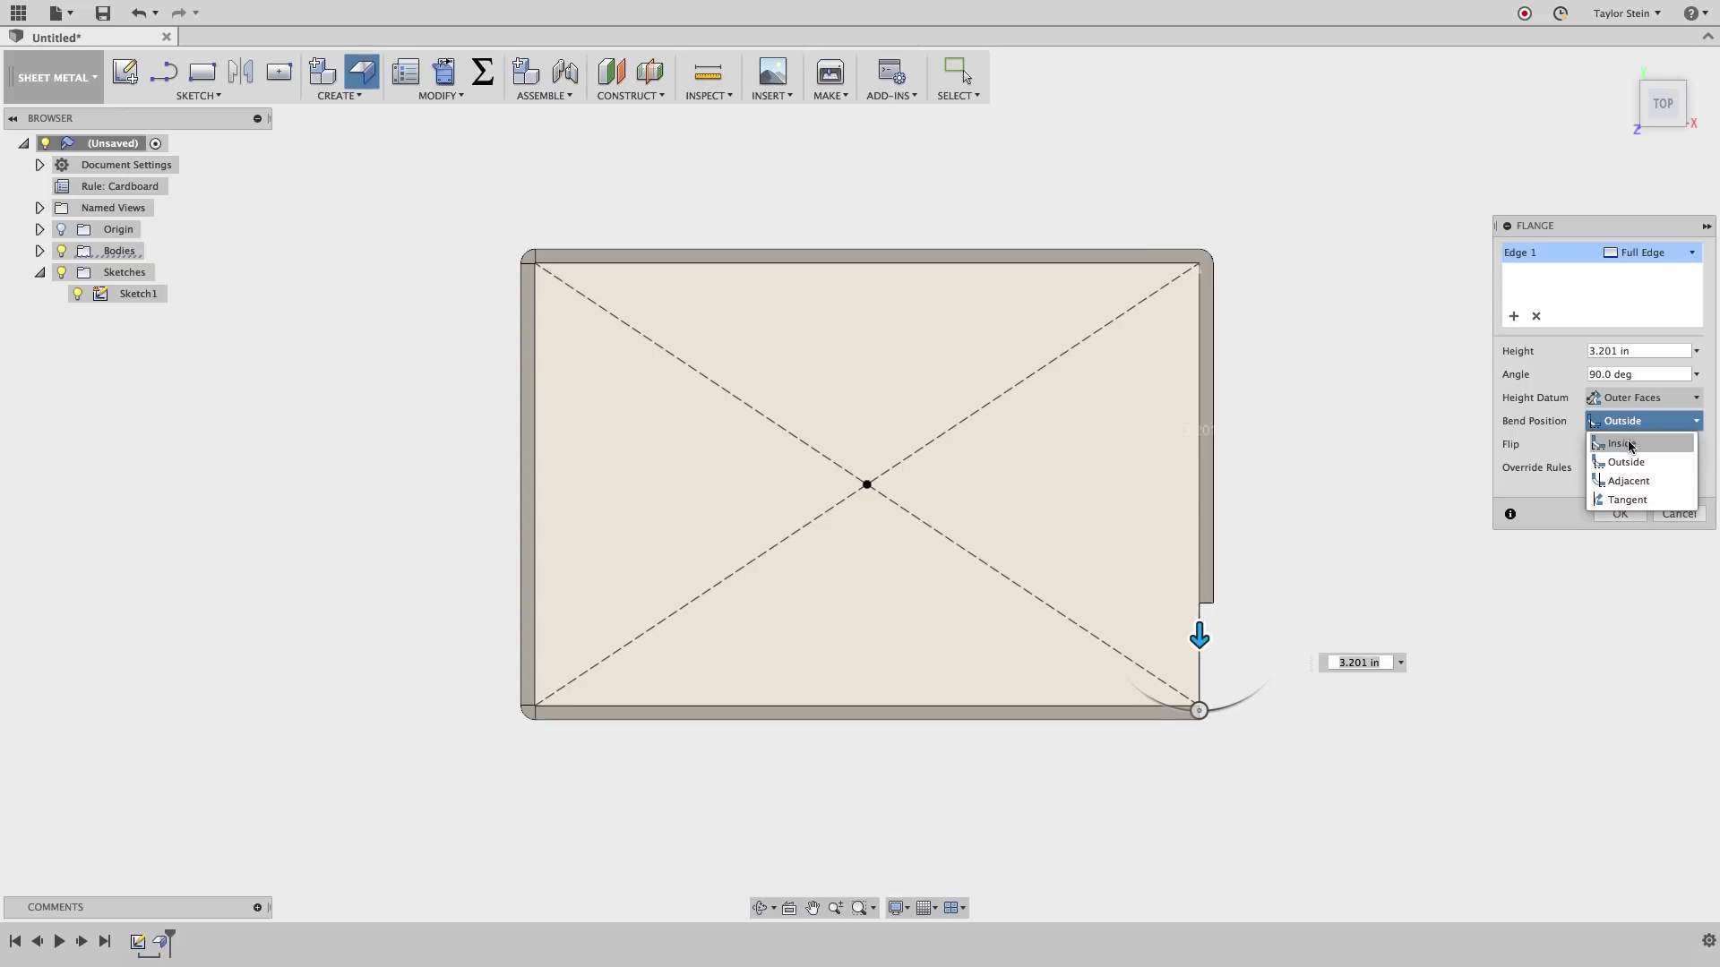
left_click(1627, 439)
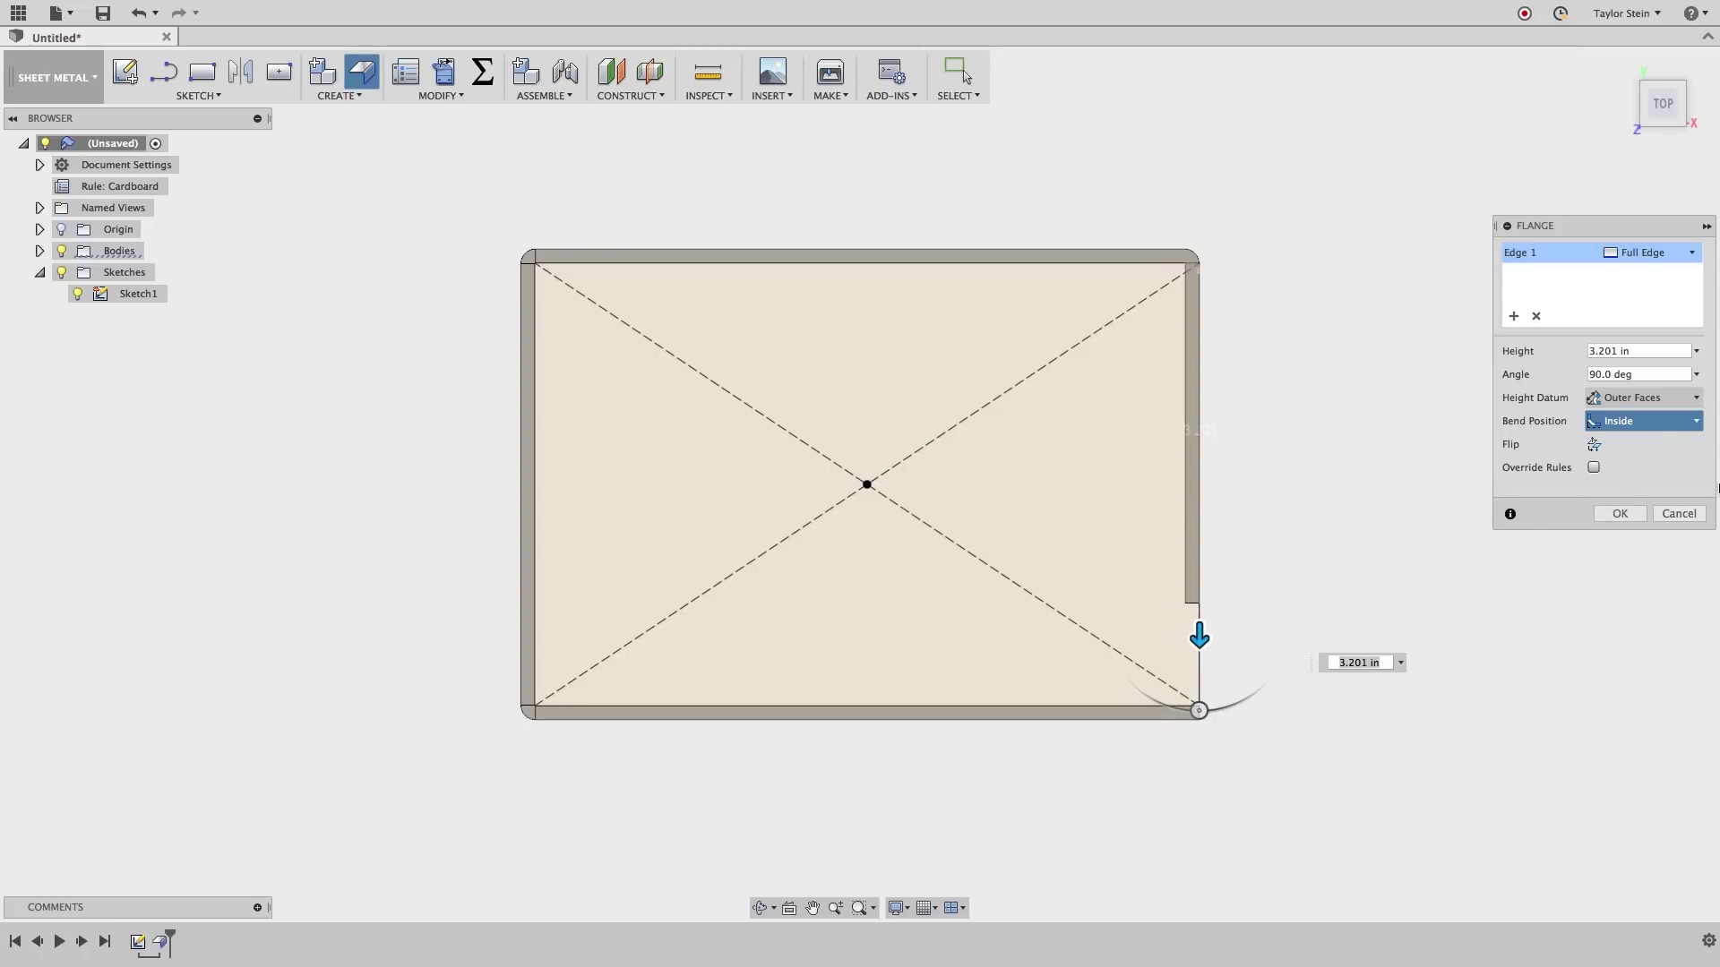
left_click(1649, 426)
left_click(1629, 461)
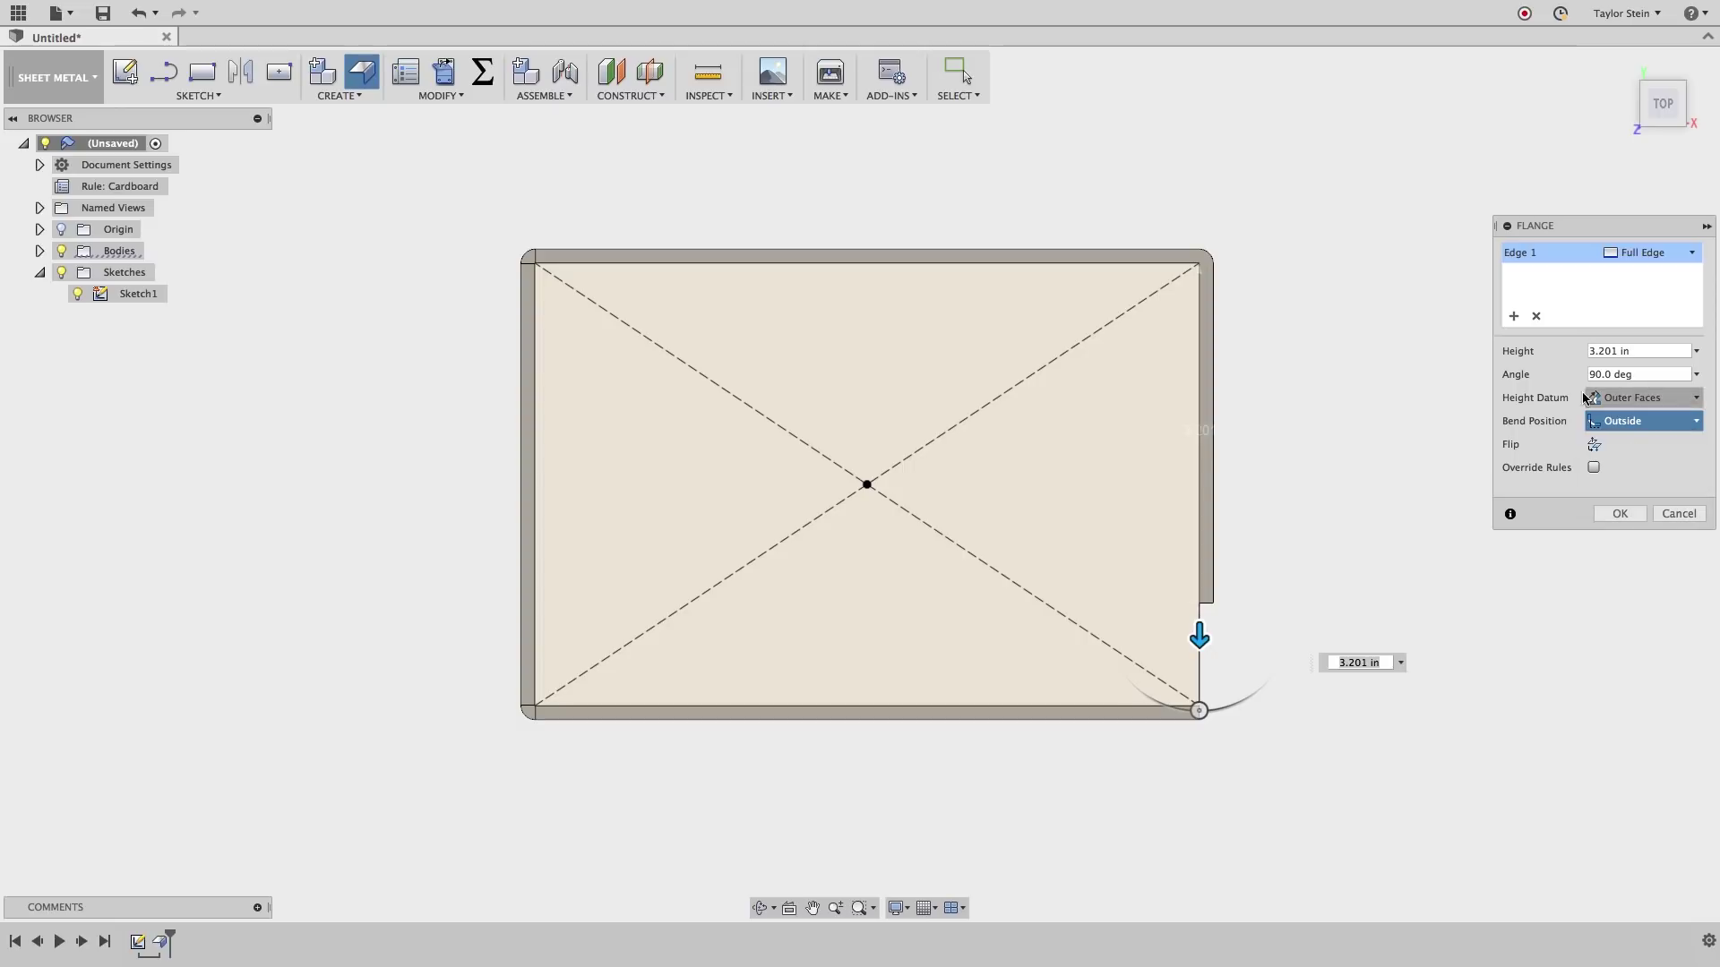
left_click(1618, 398)
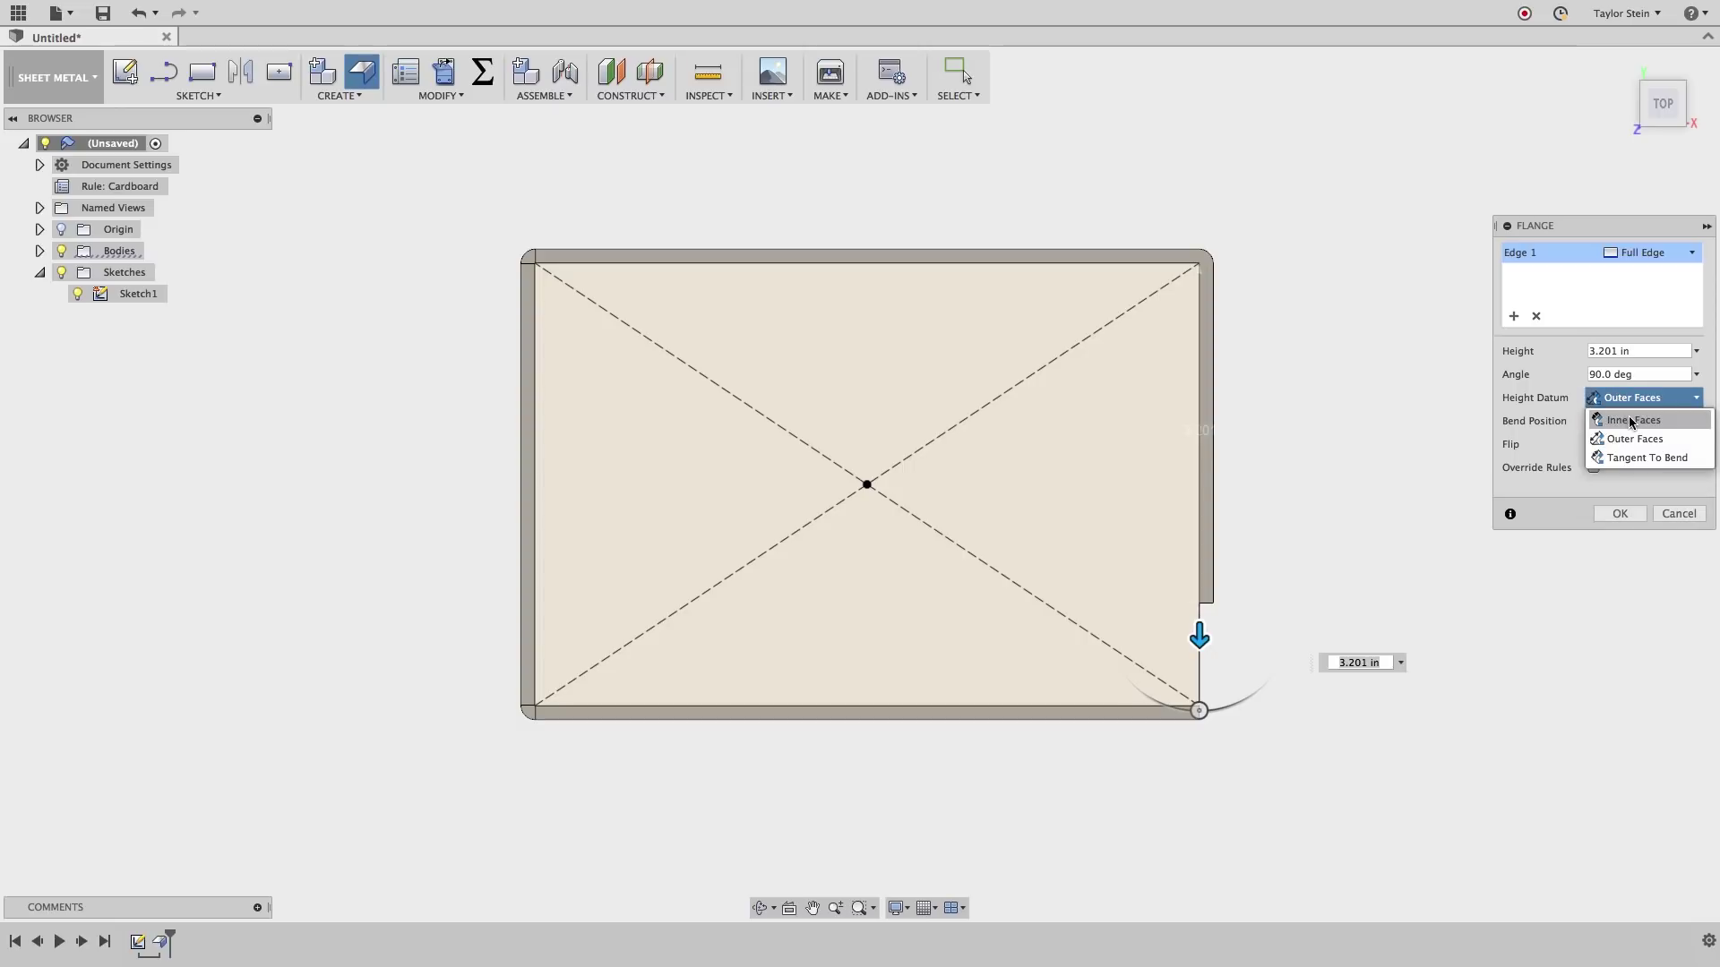
left_click(1631, 421)
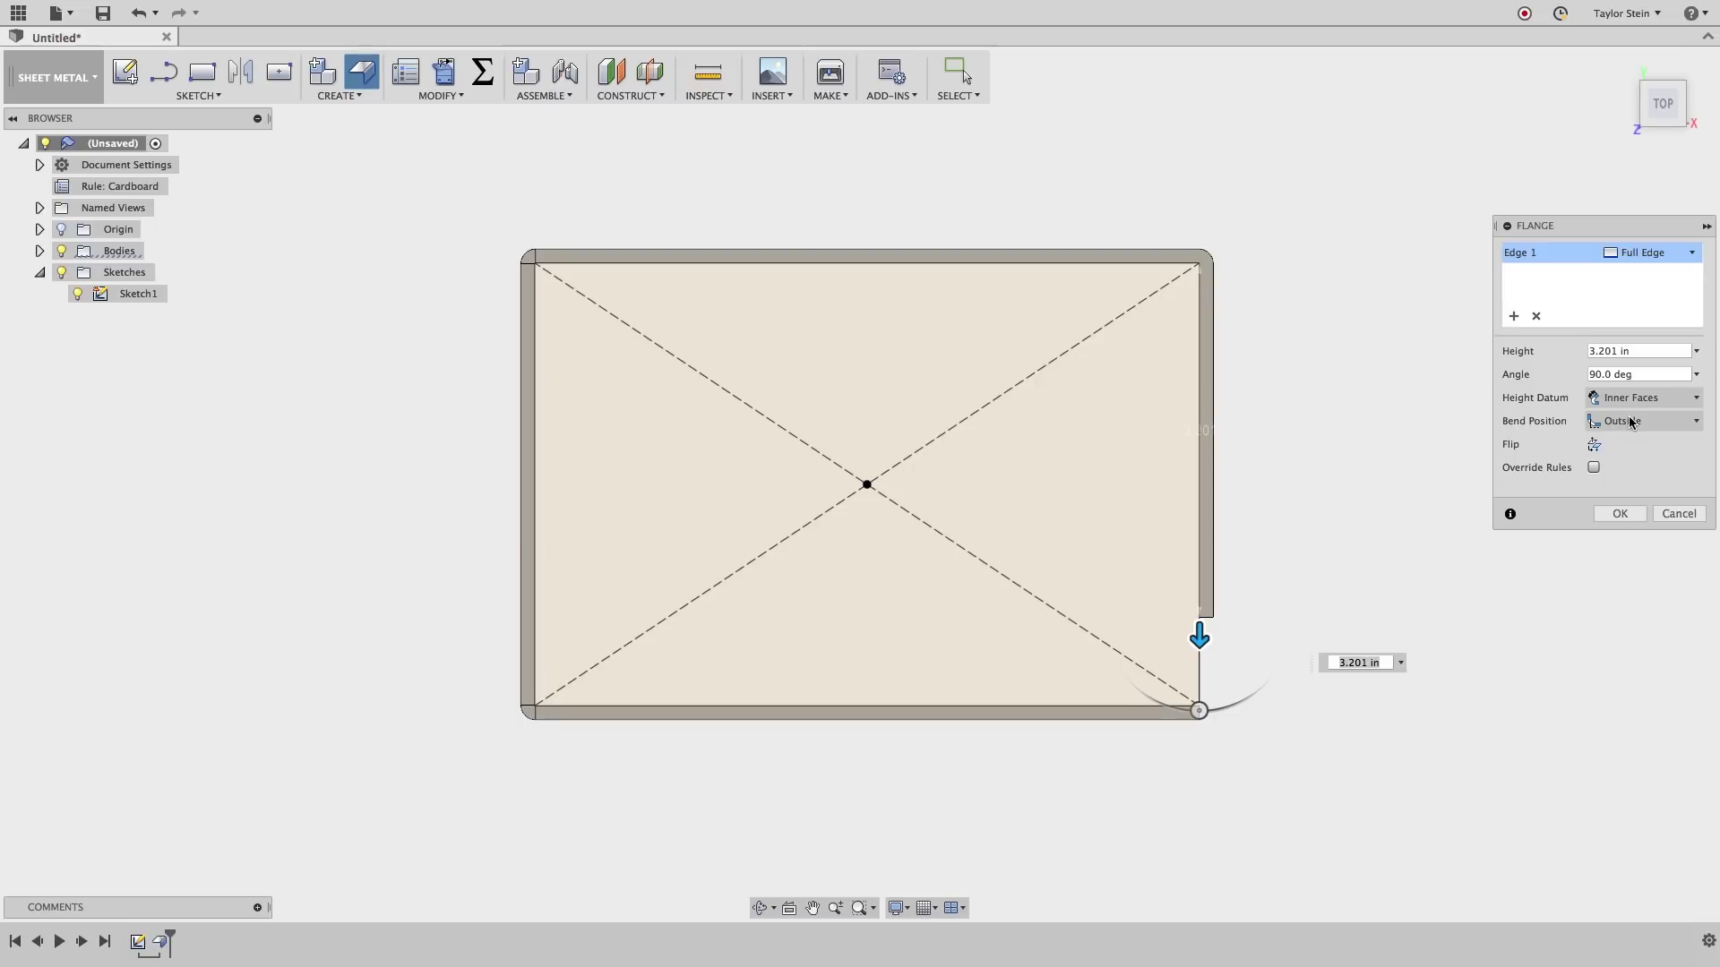
Create the fourth wall's flange with its height set to boxWidth-clearance, and hide the base sketch.
left_click(1641, 353)
type("boxW")
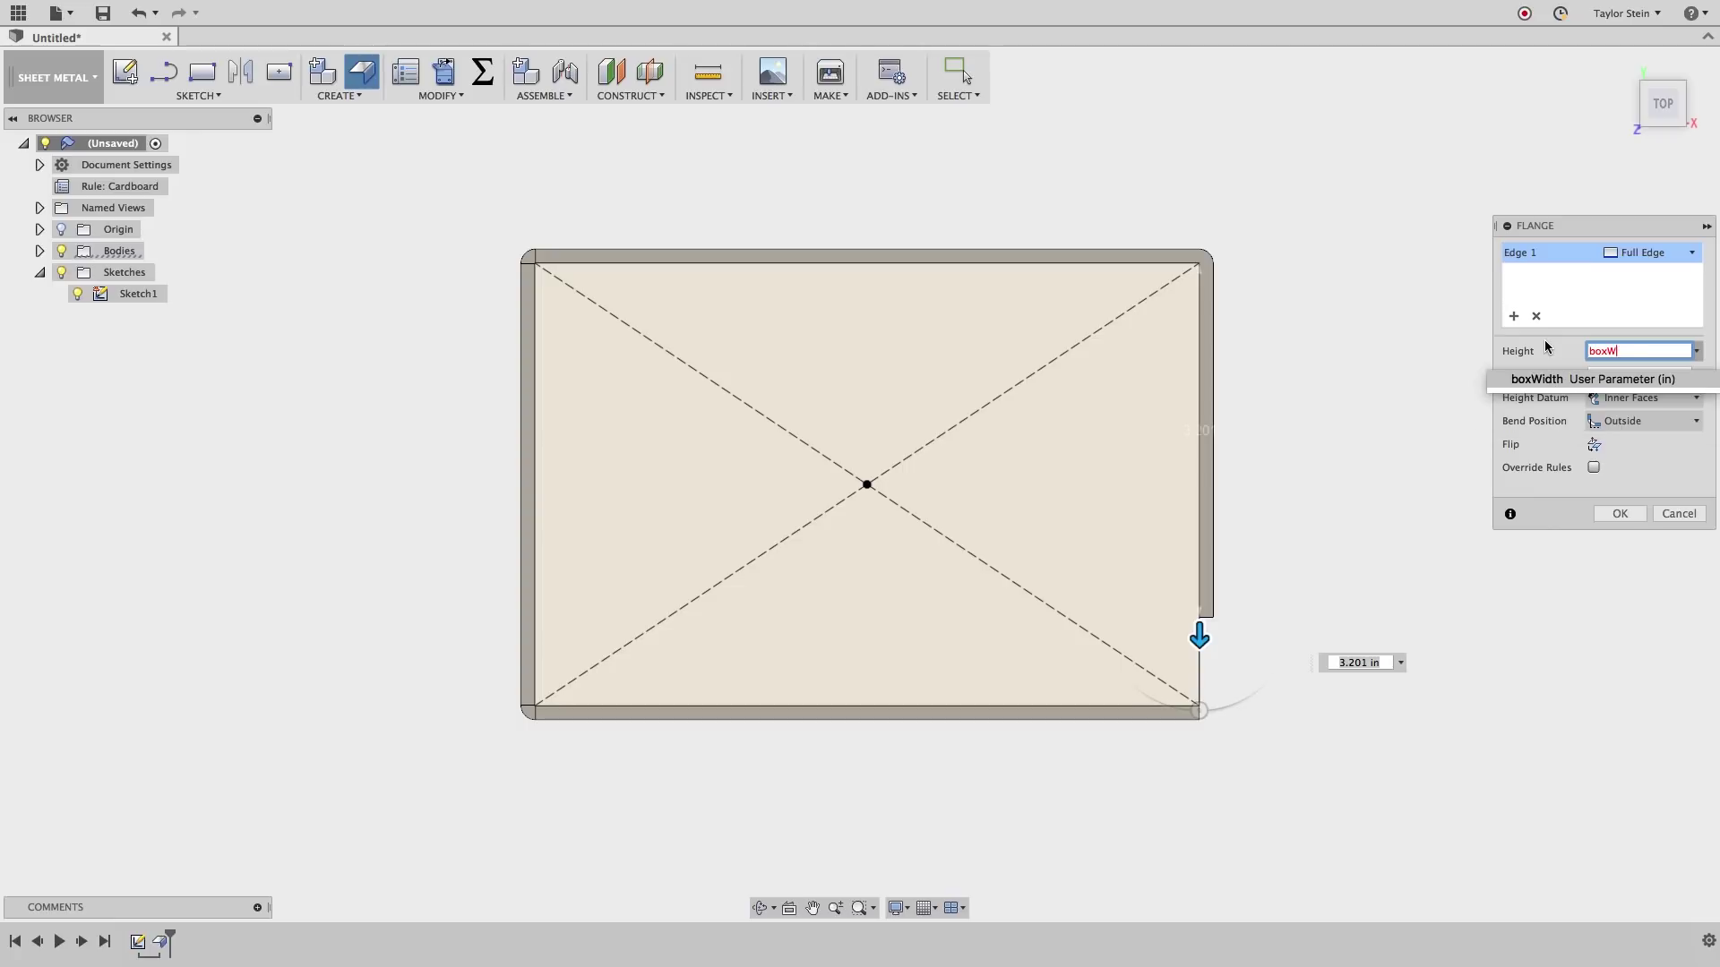
type("idth-cle")
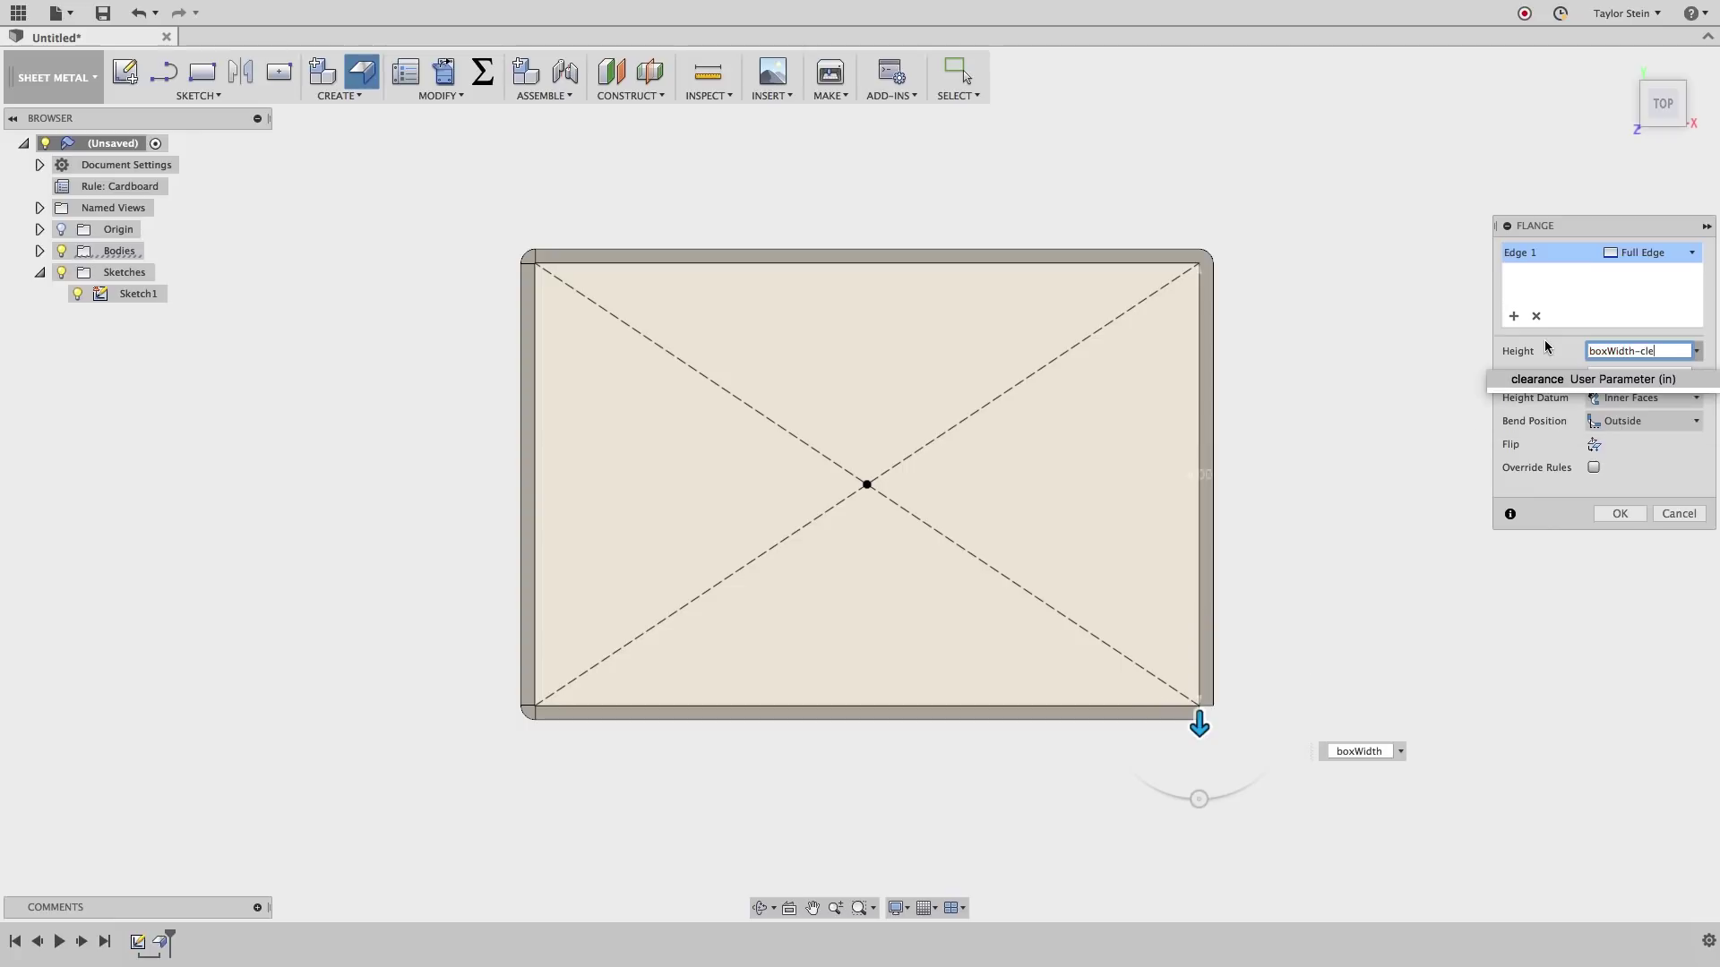
key("Return")
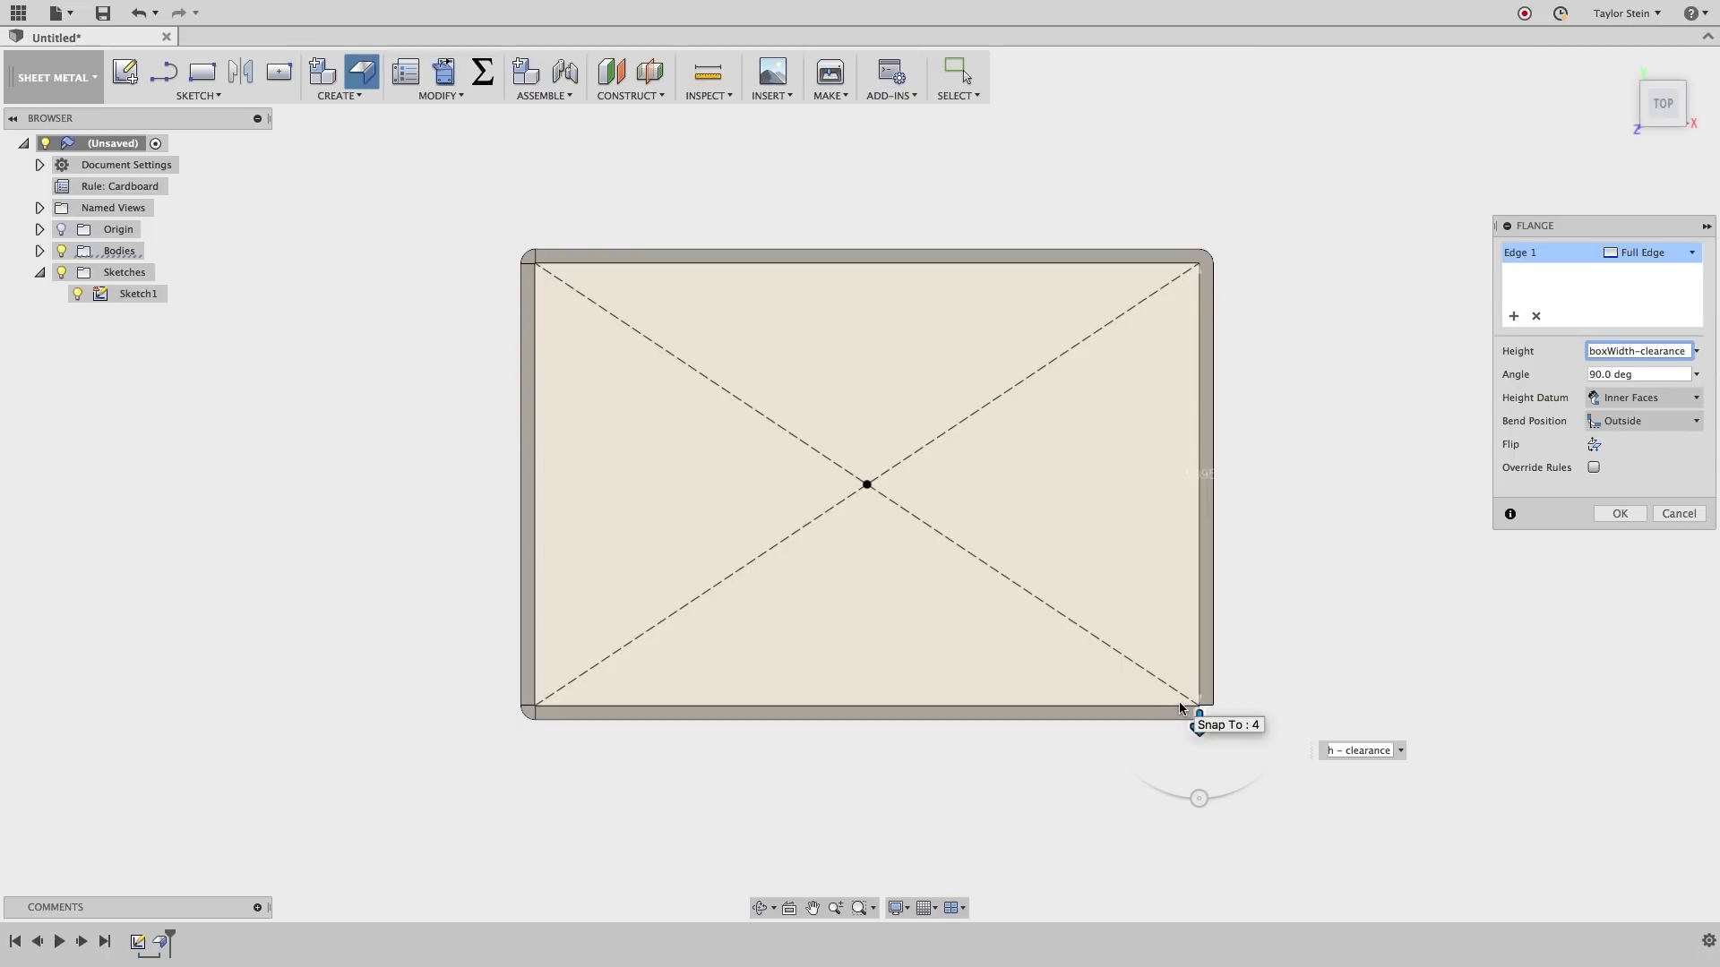
left_click(1620, 513)
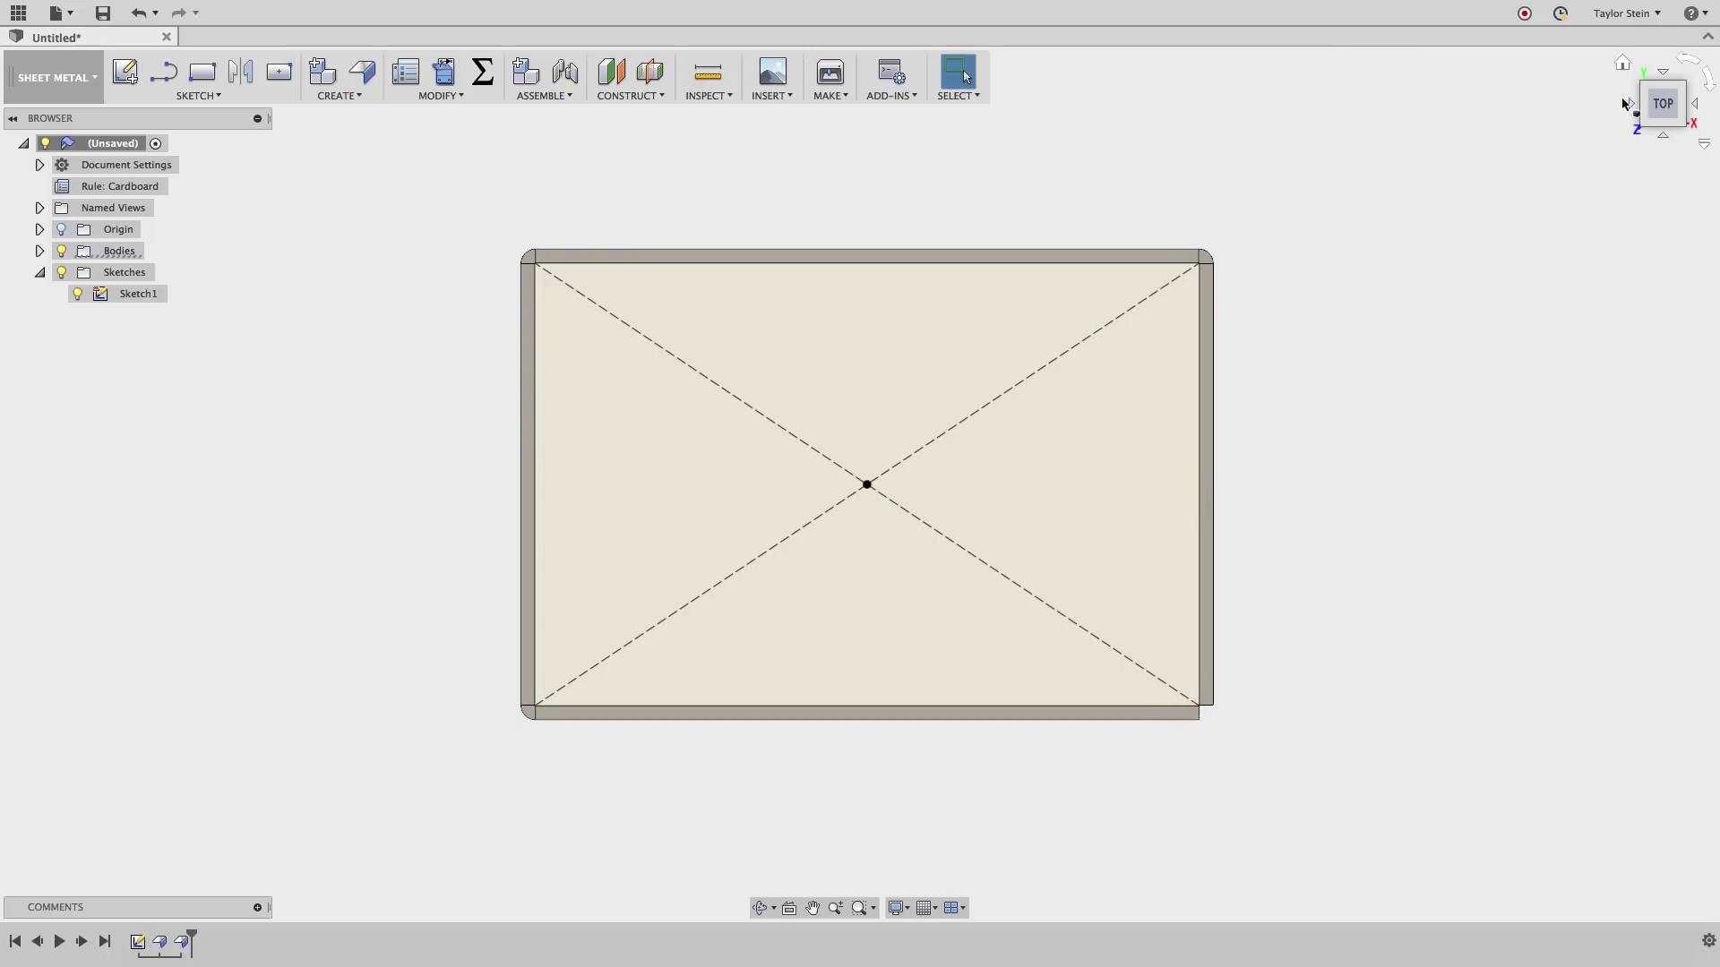
left_click(1626, 65)
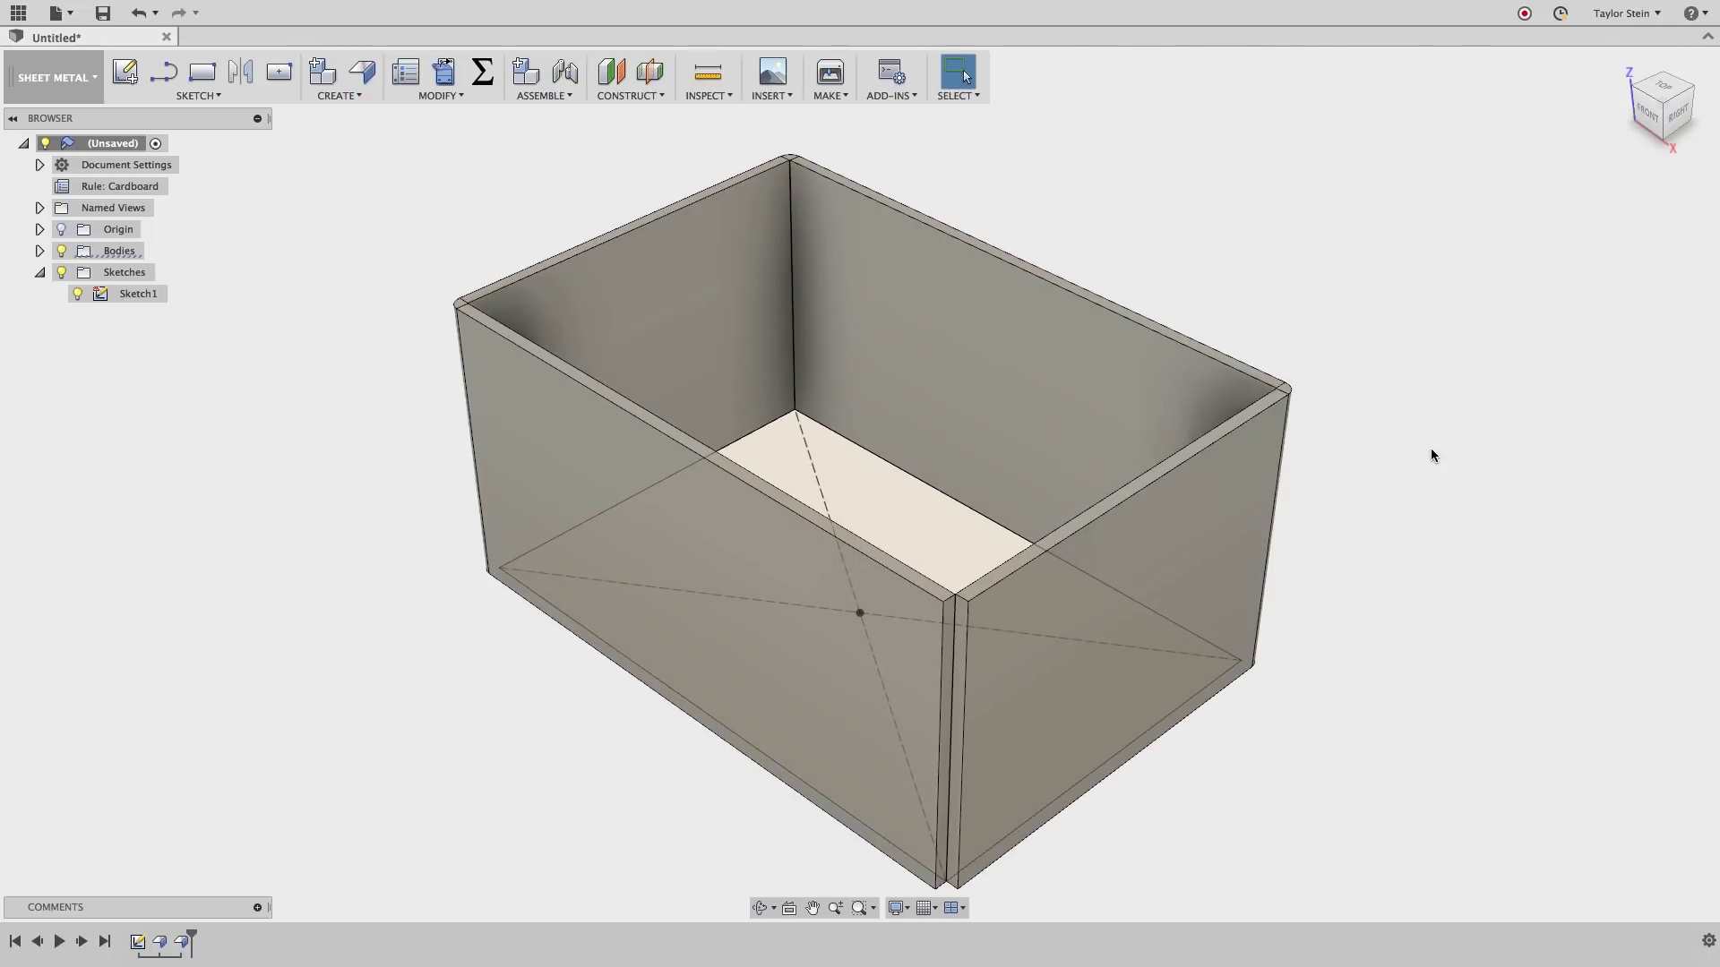
left_click(77, 293)
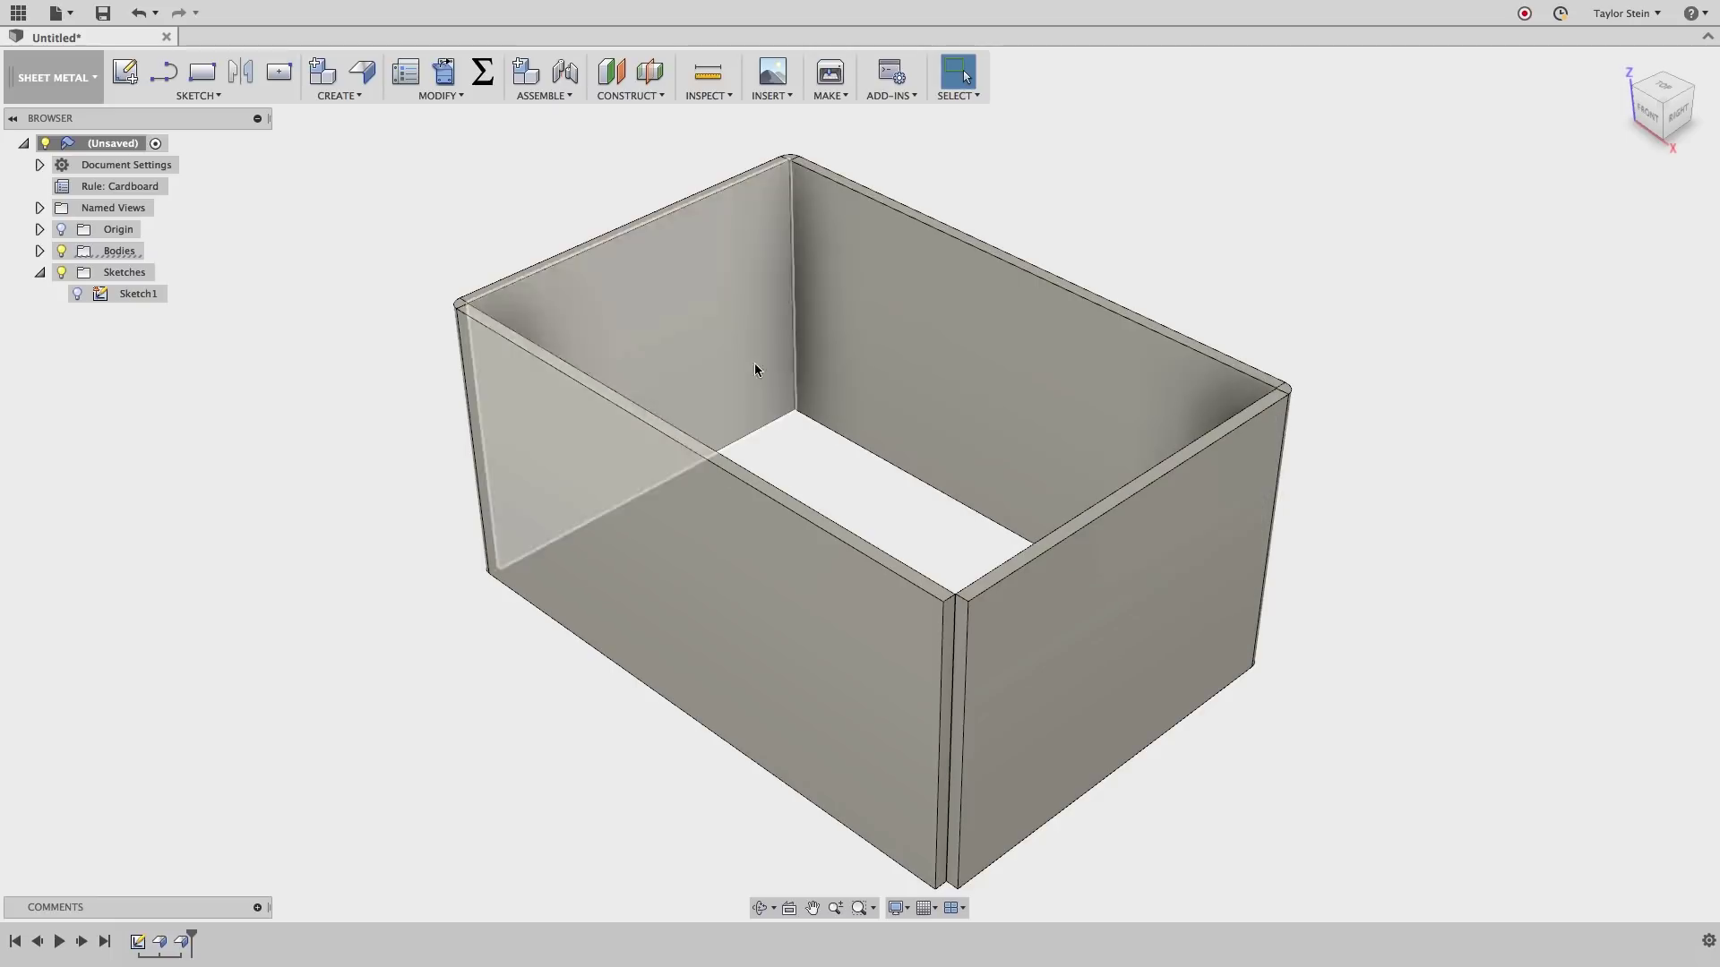
Start an inward flange about 1.32 in long on the upper and lower inner edges of both short walls.
left_click(363, 77)
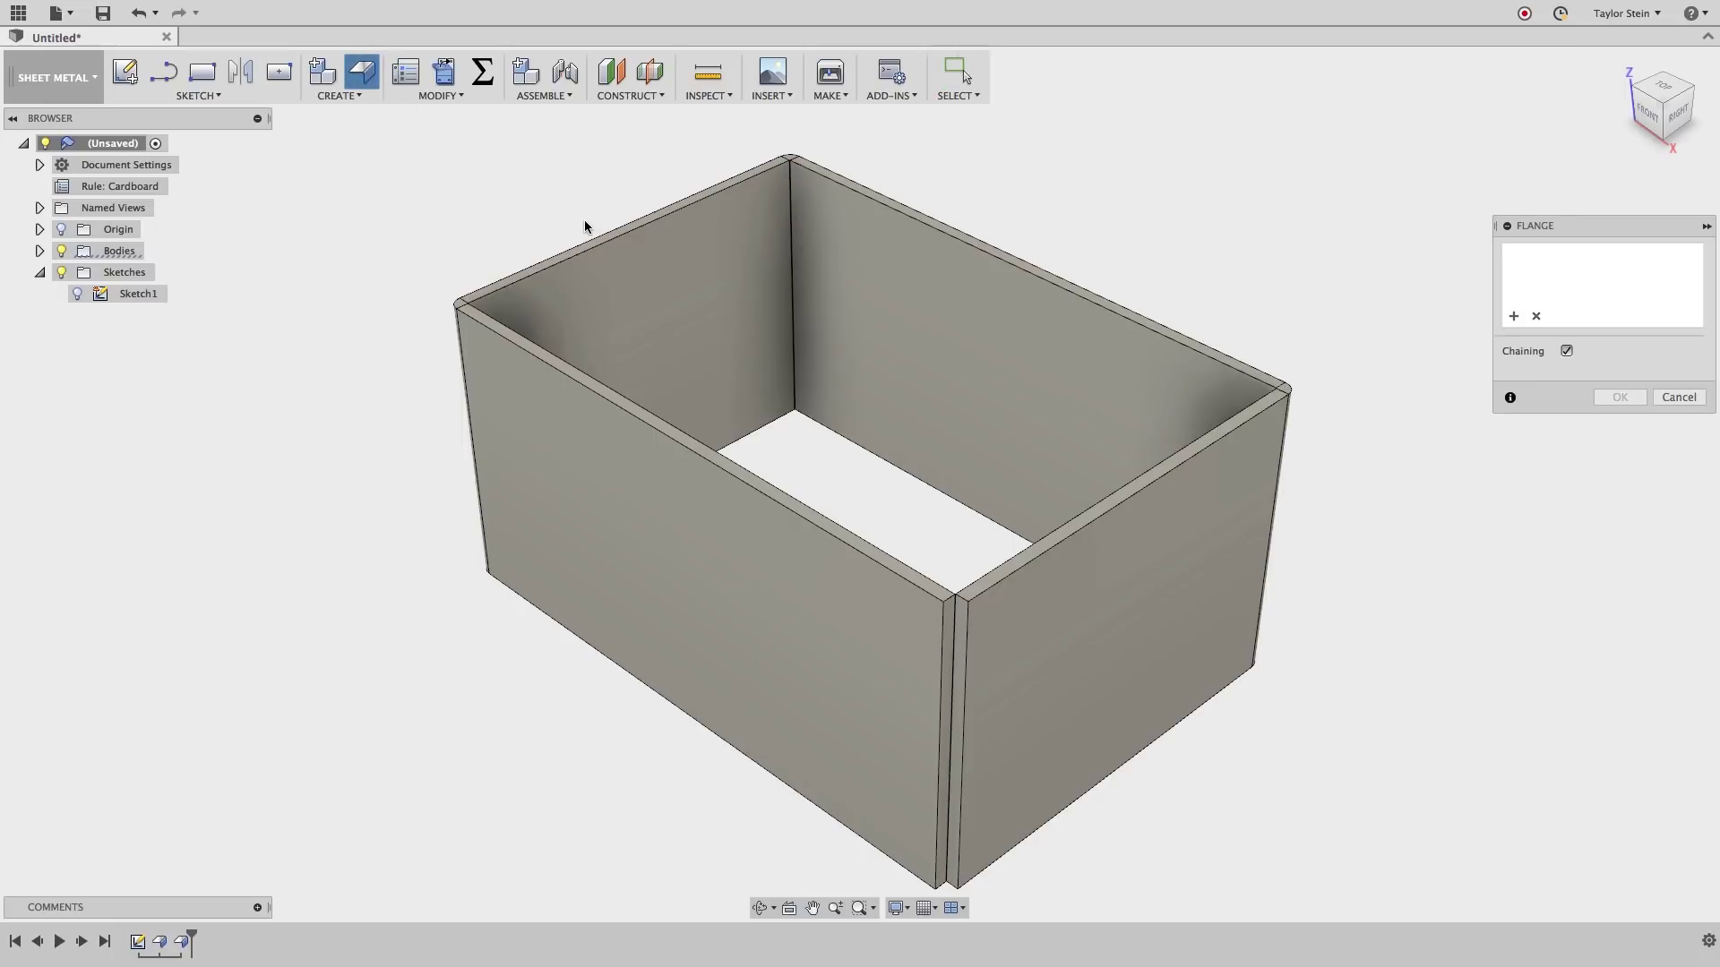
left_click(600, 245)
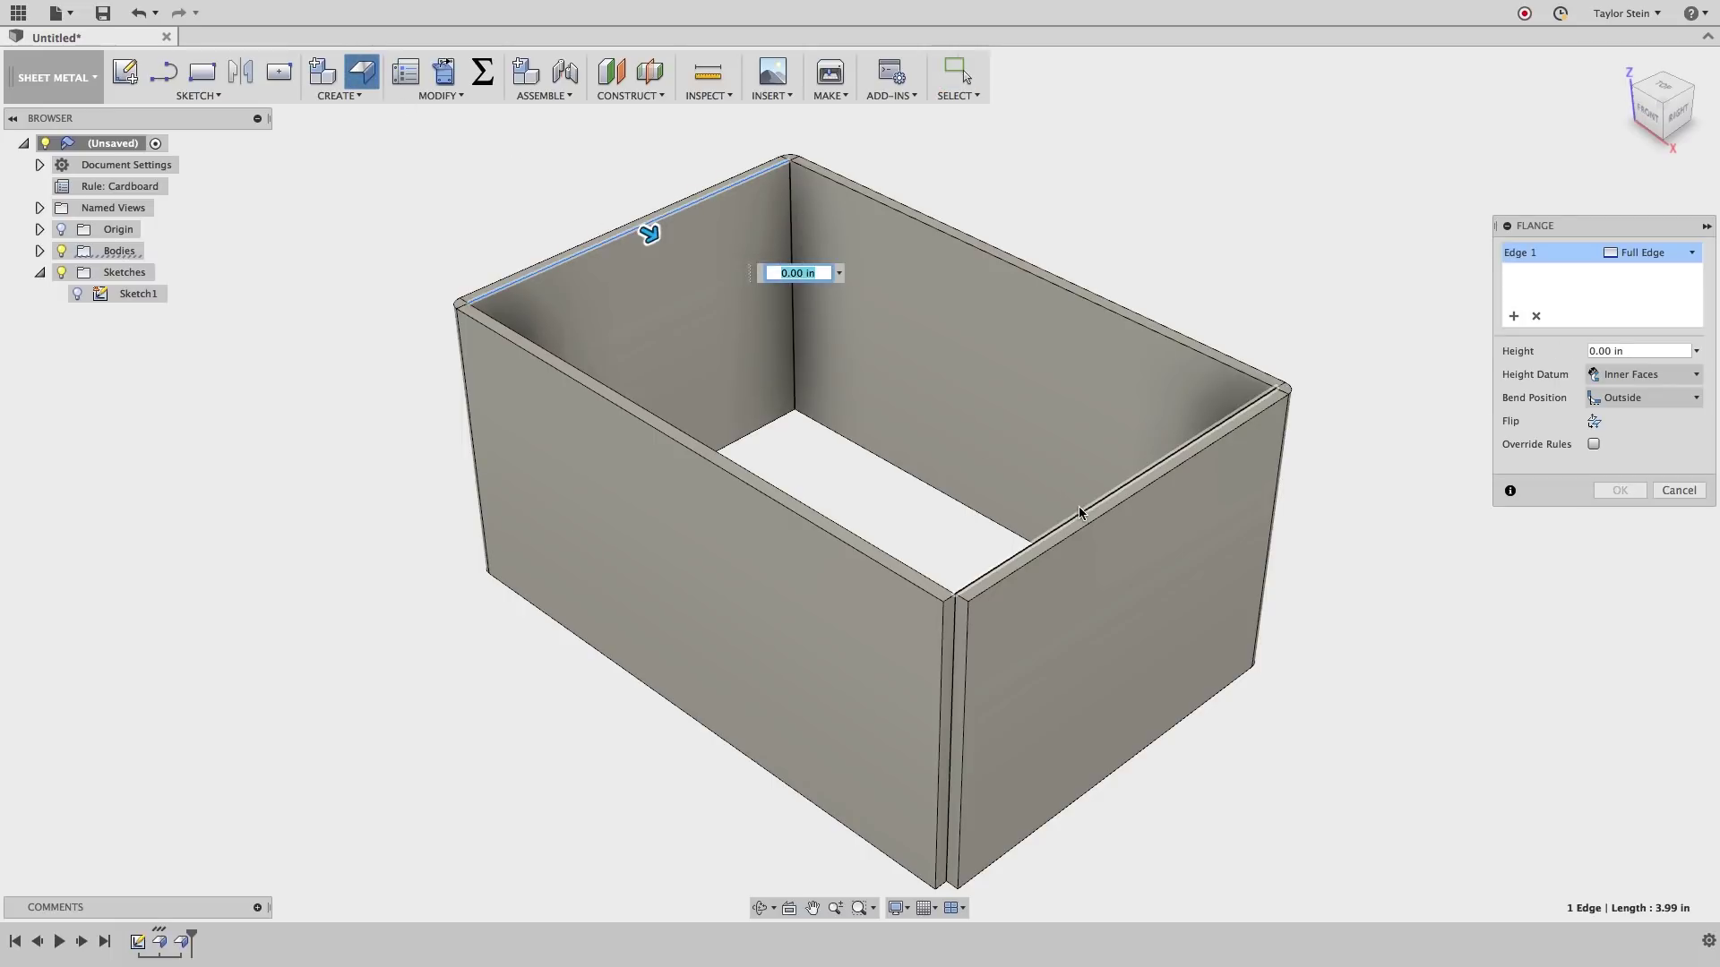
left_click(1084, 509)
left_click(744, 440)
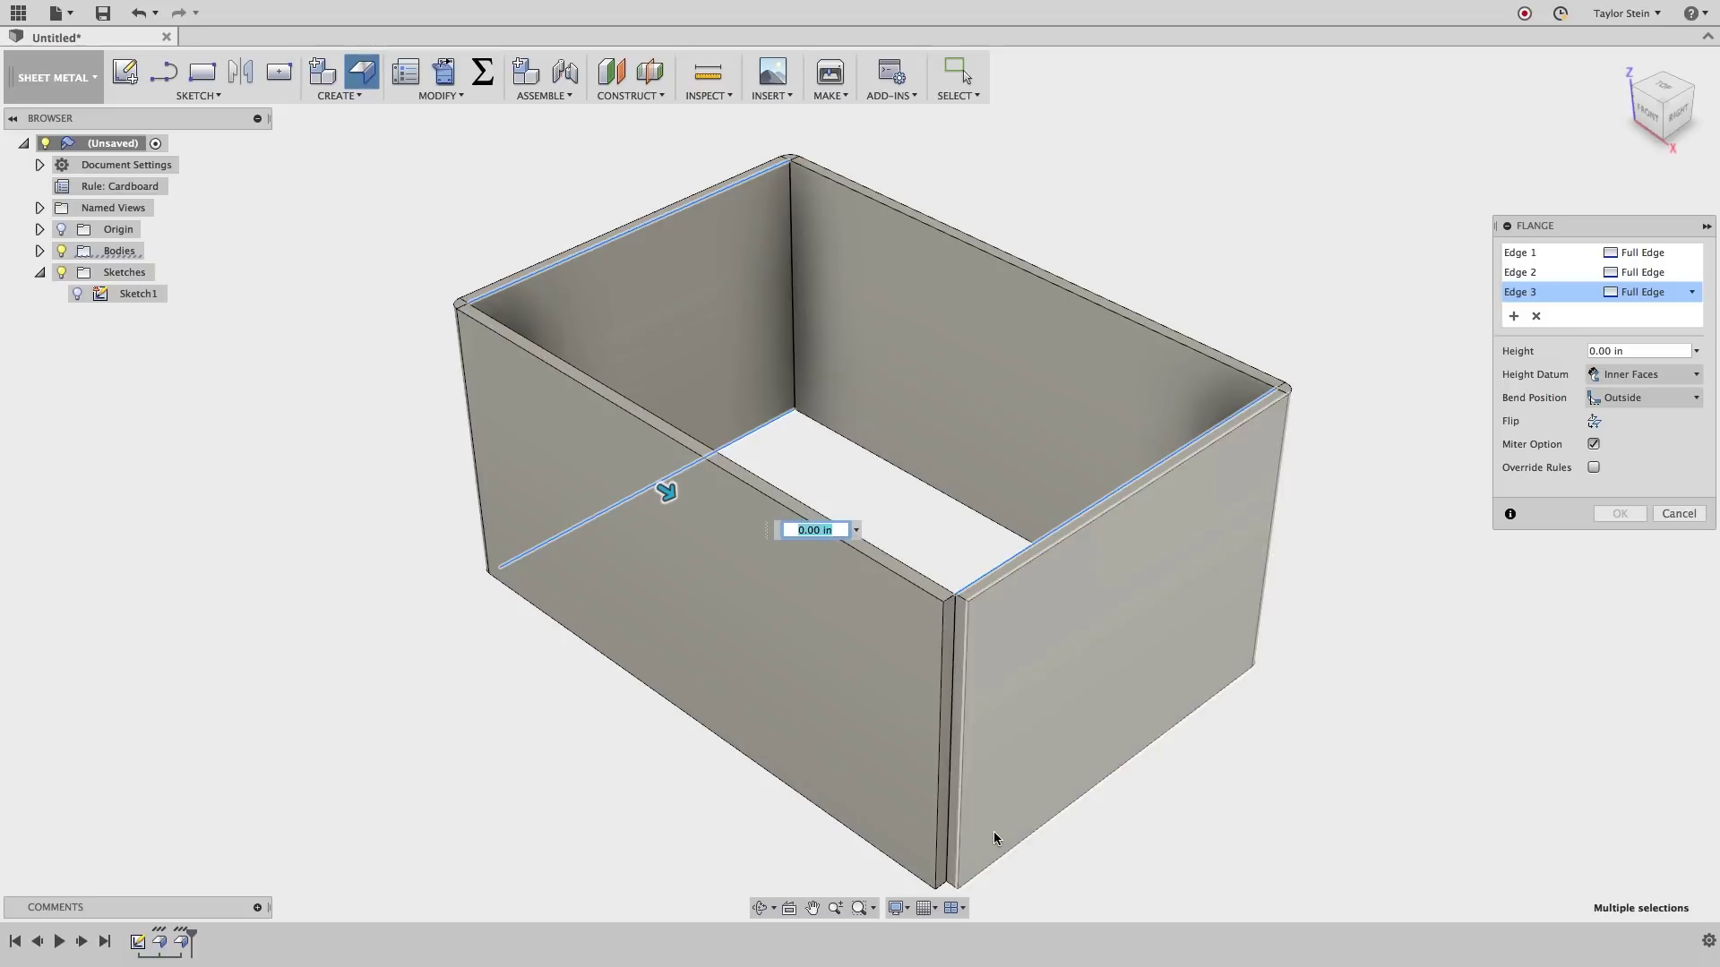
middle_click_drag(993, 832, 1194, 530, "shift")
left_click(1195, 527)
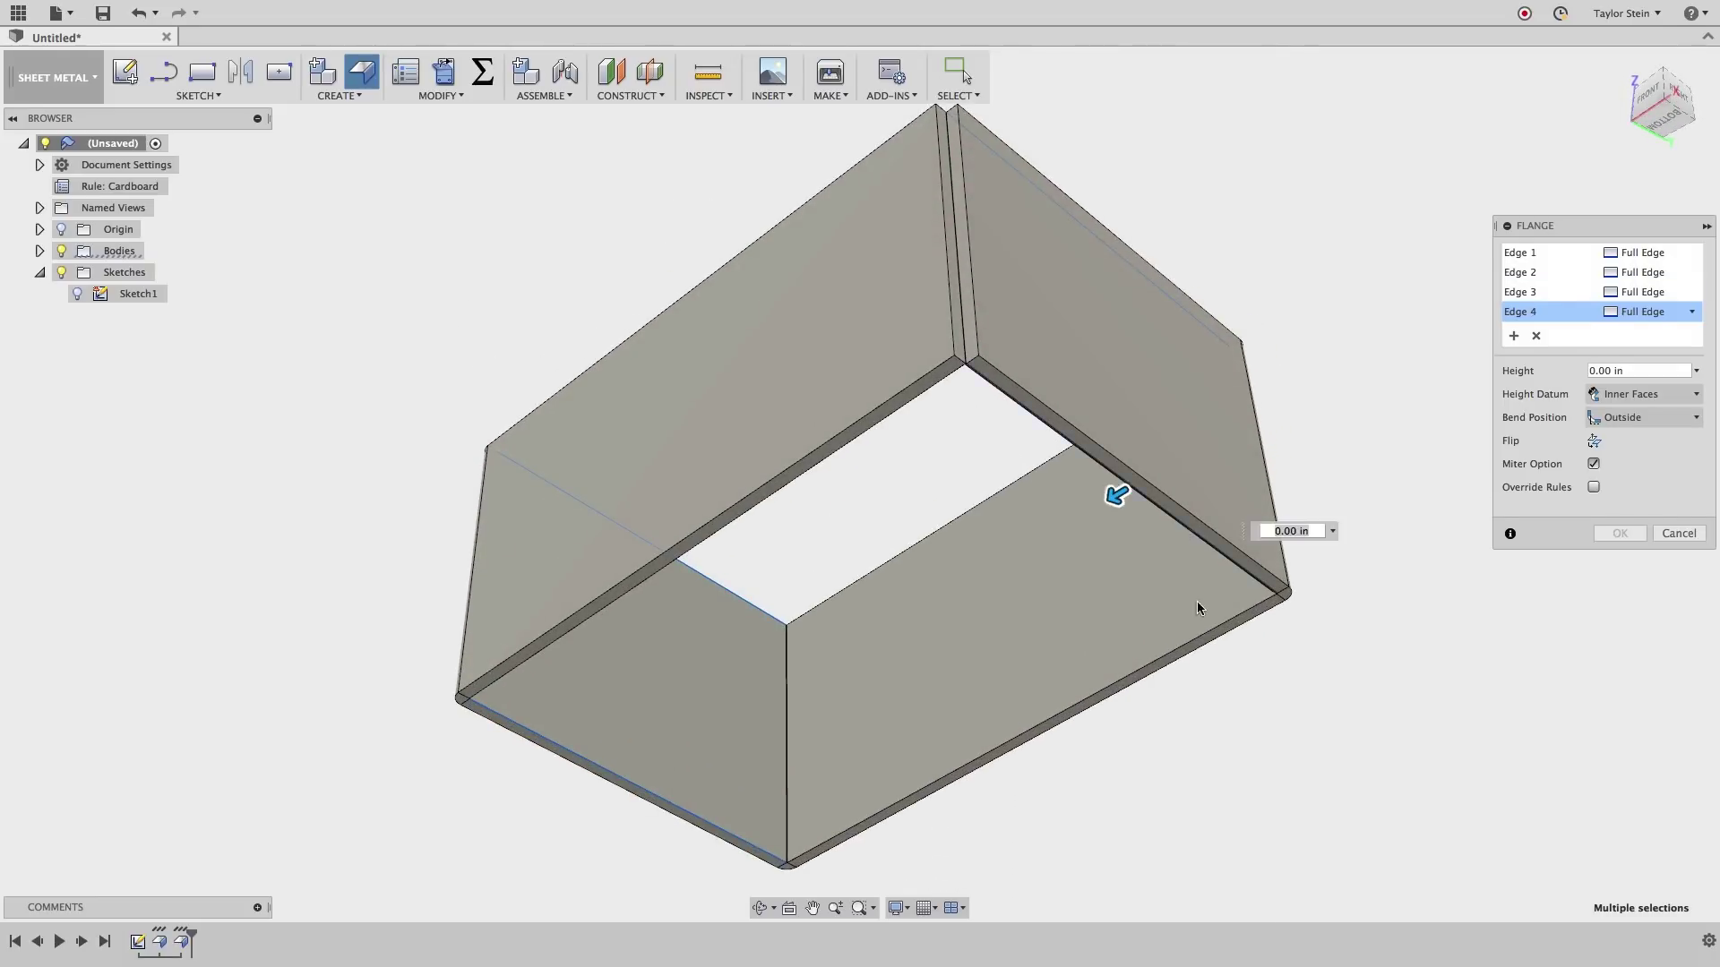
left_click_drag(1115, 495, 994, 571)
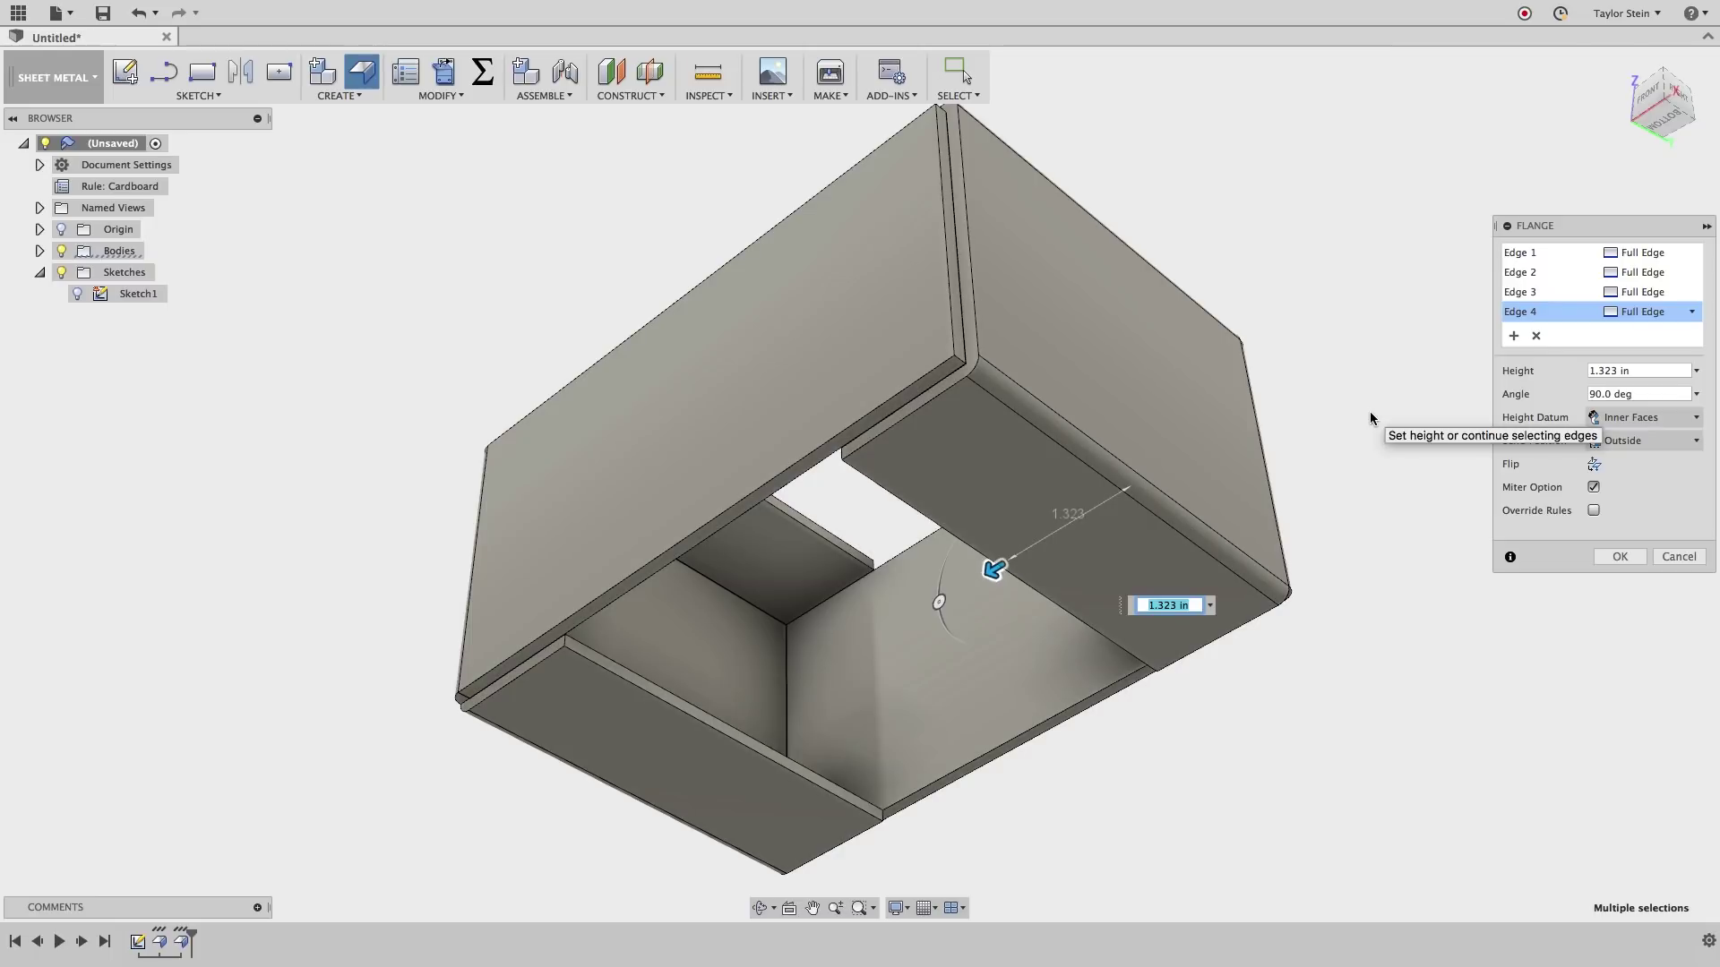
Try the Inside bend position for the four short-wall flaps, and restore Outside.
middle_click_drag(1370, 418, 1437, 659, "shift")
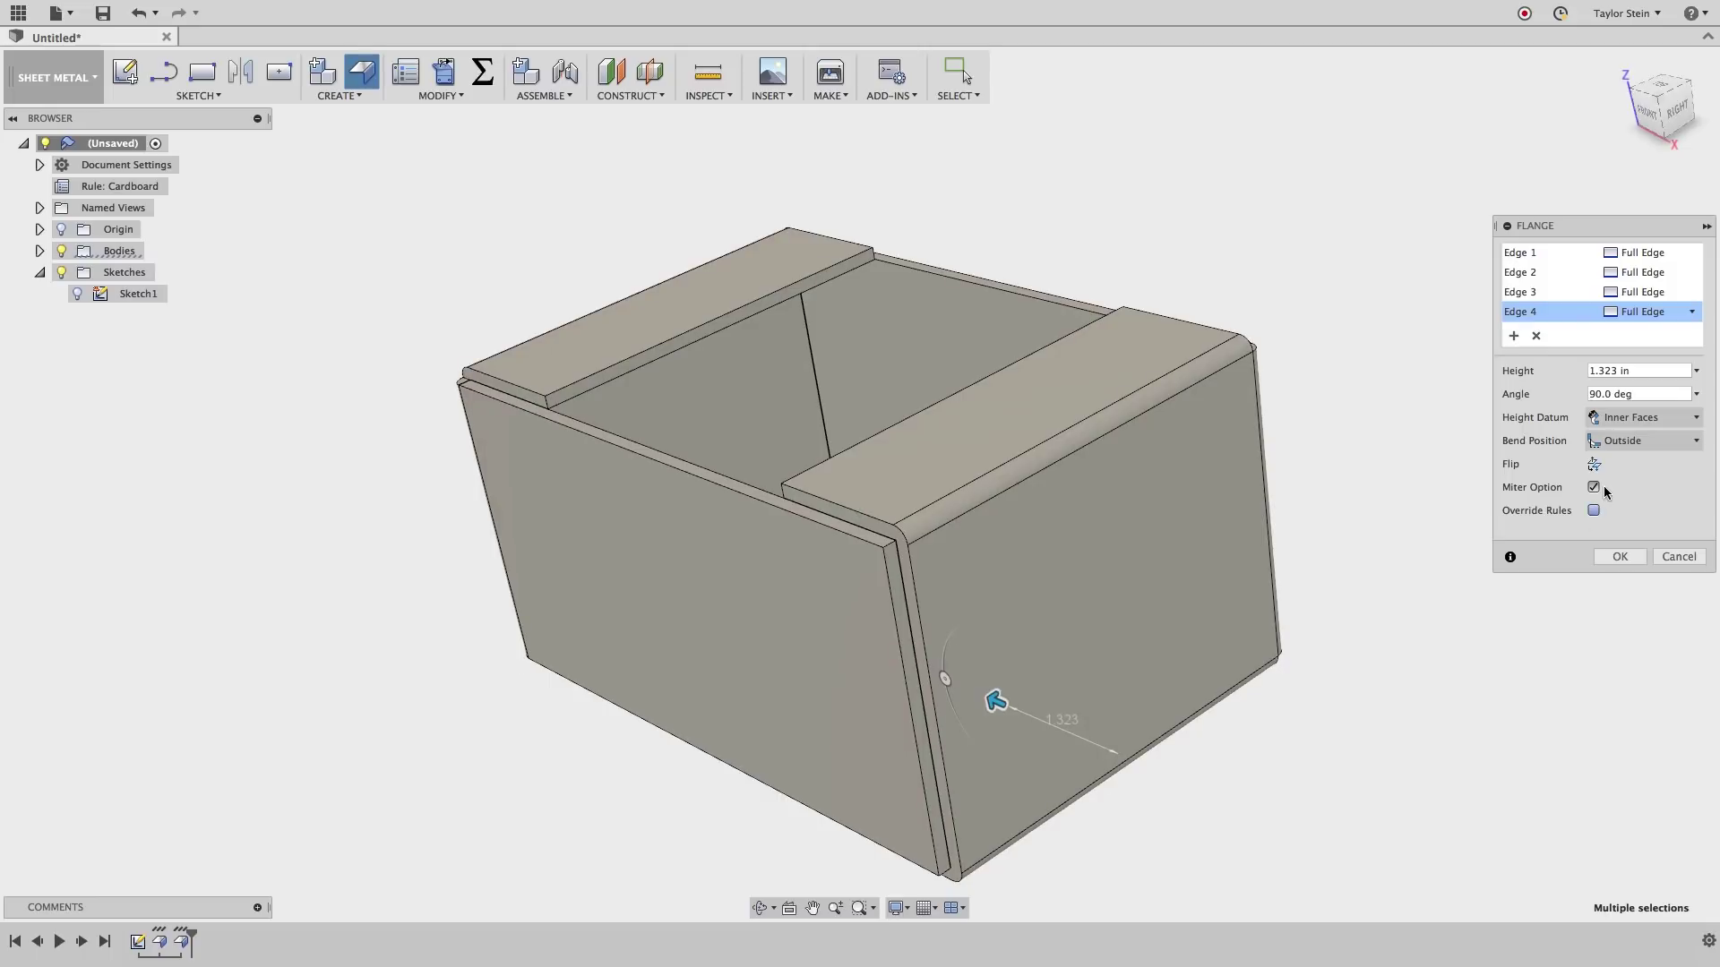
left_click(1639, 441)
left_click(1626, 463)
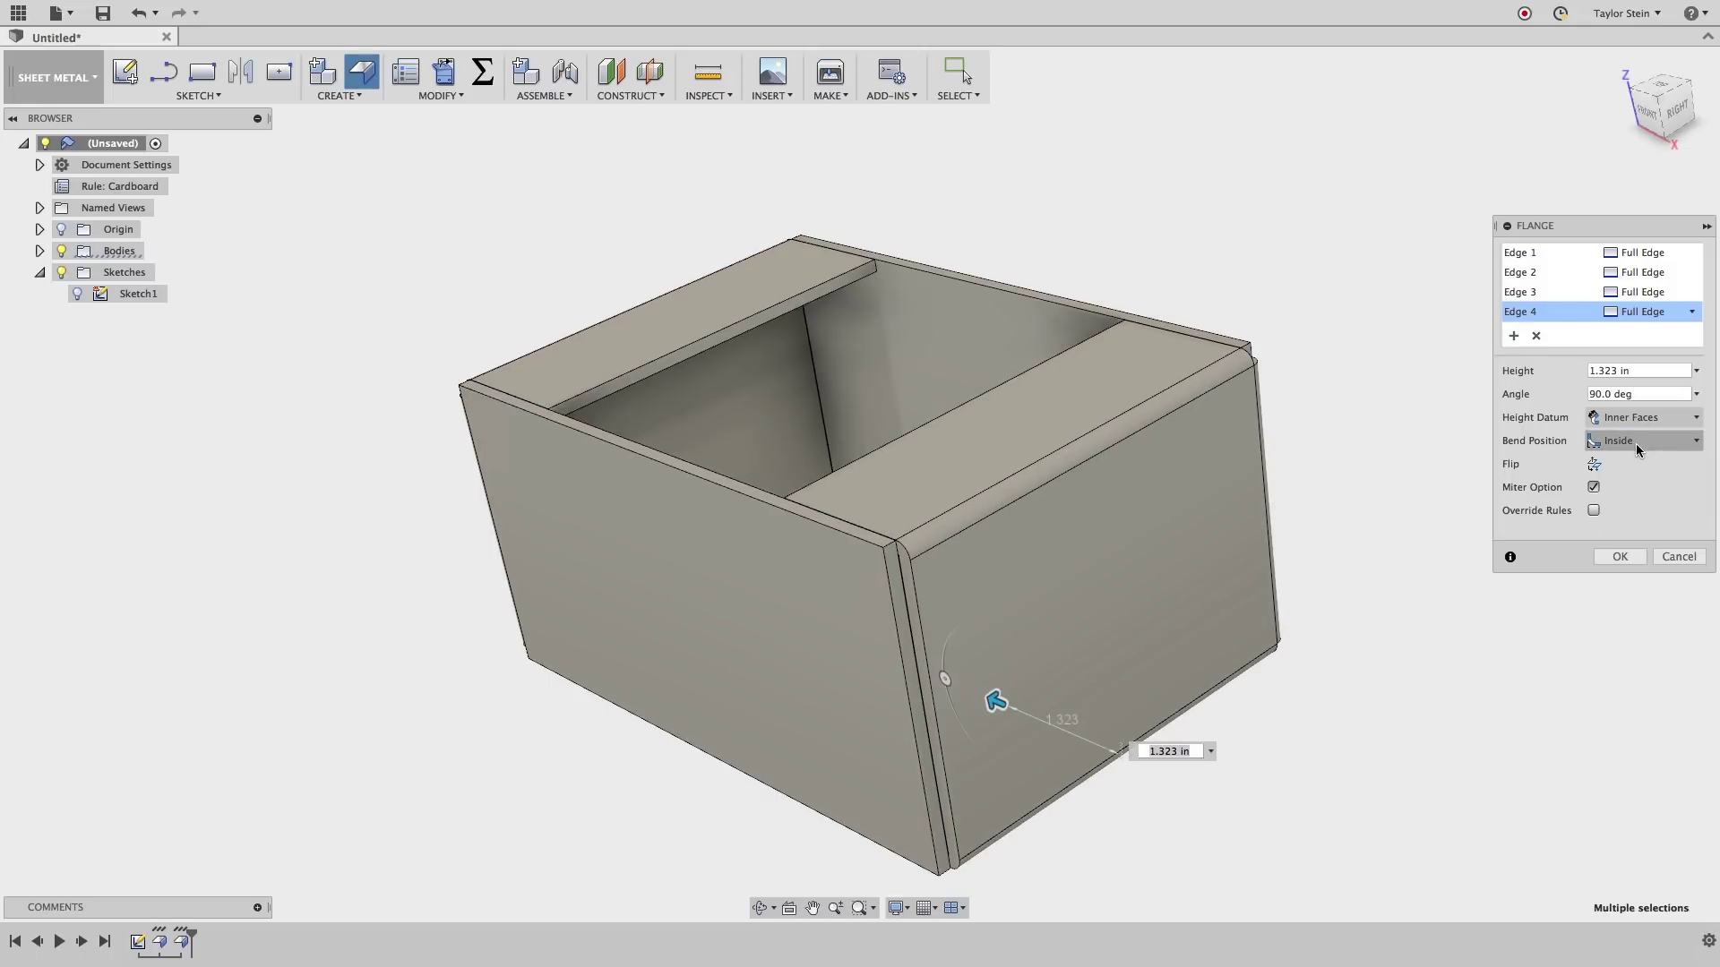
left_click(1636, 443)
left_click(1636, 482)
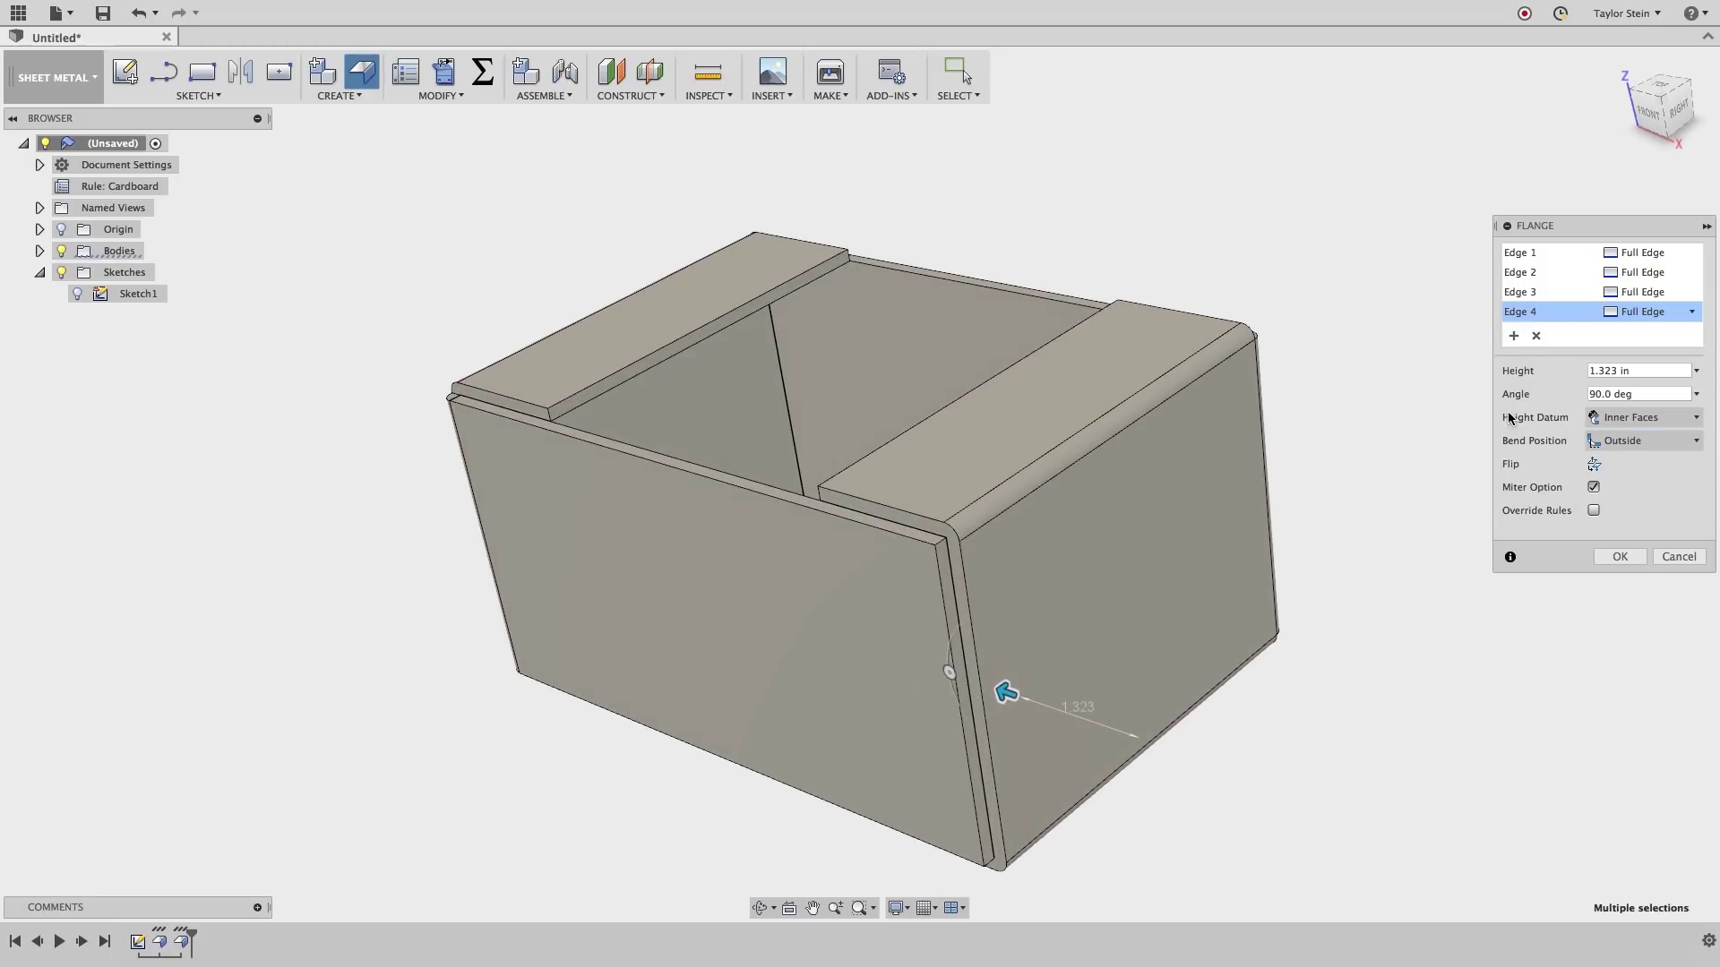
Set the height of the four short-wall flaps to boxLength/3.
left_click(1639, 370)
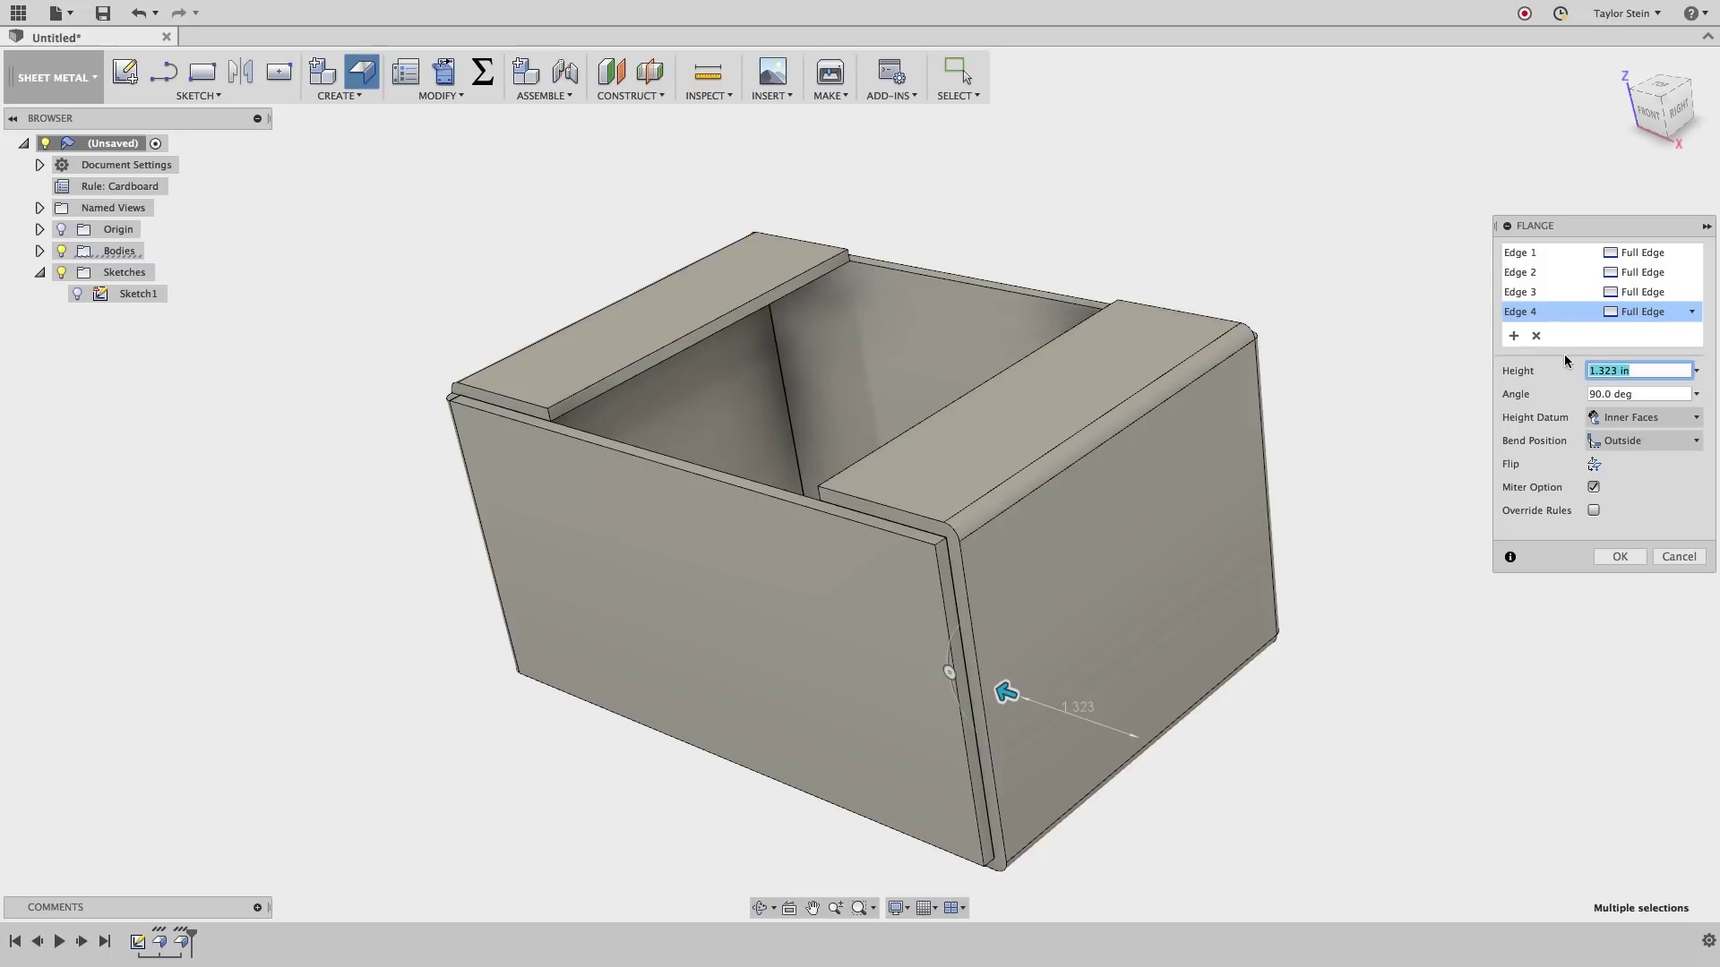
type("boxLengt")
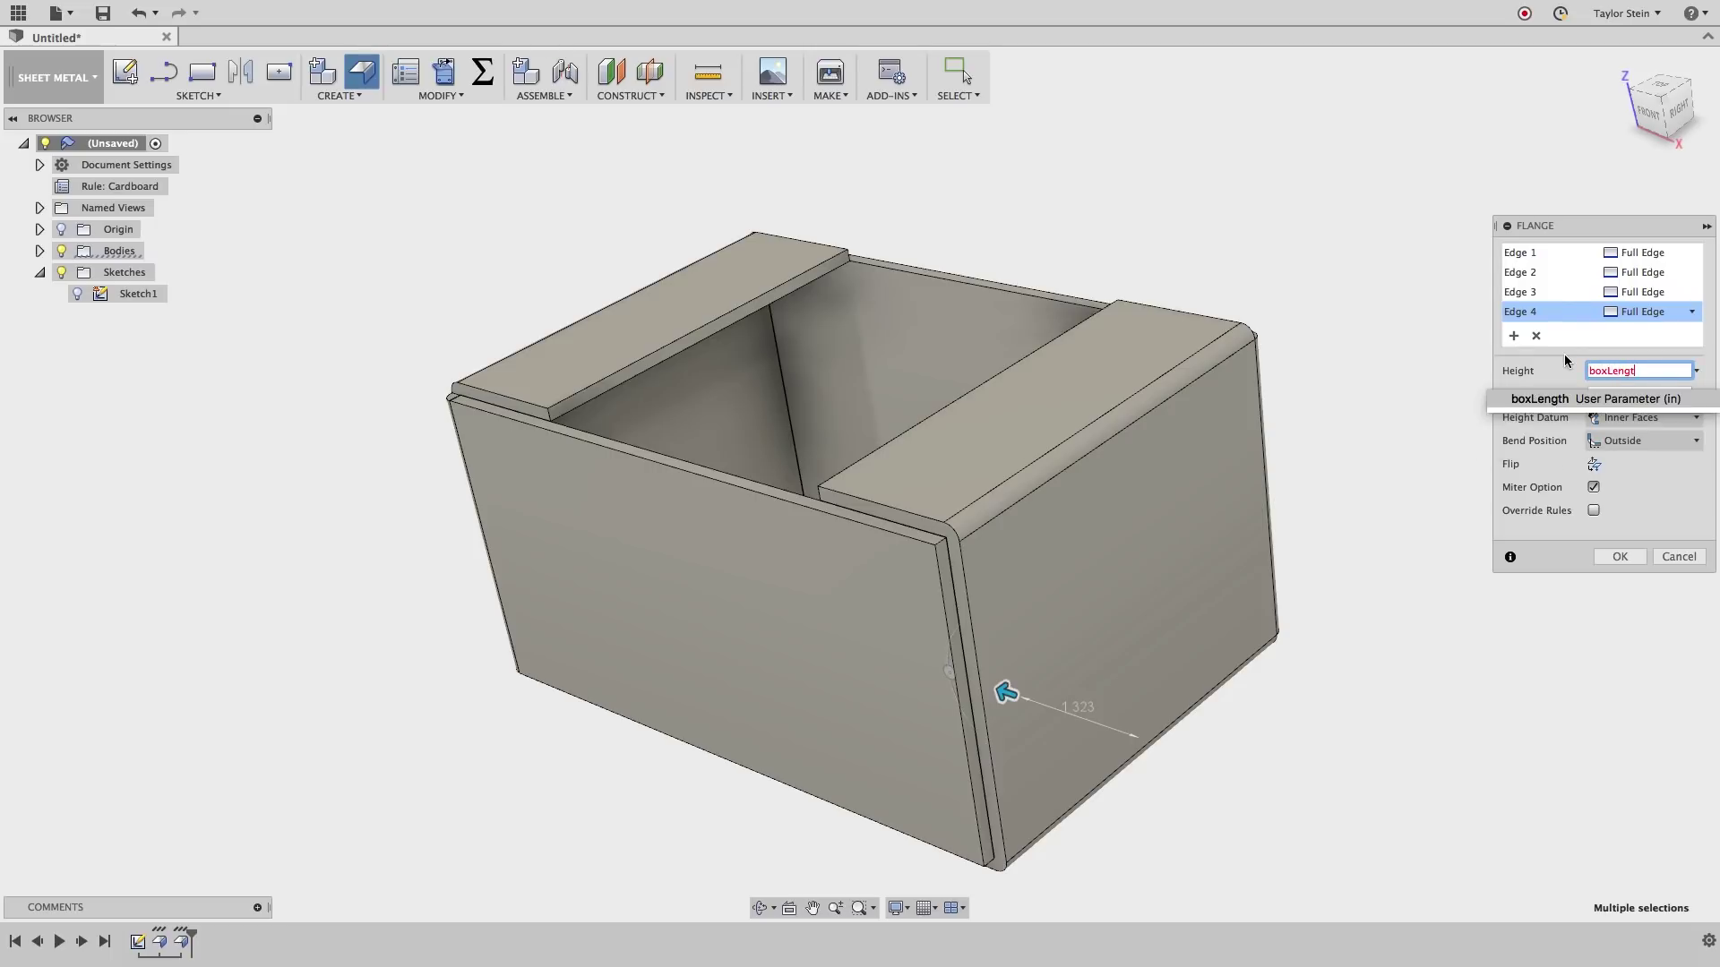
type("h/3")
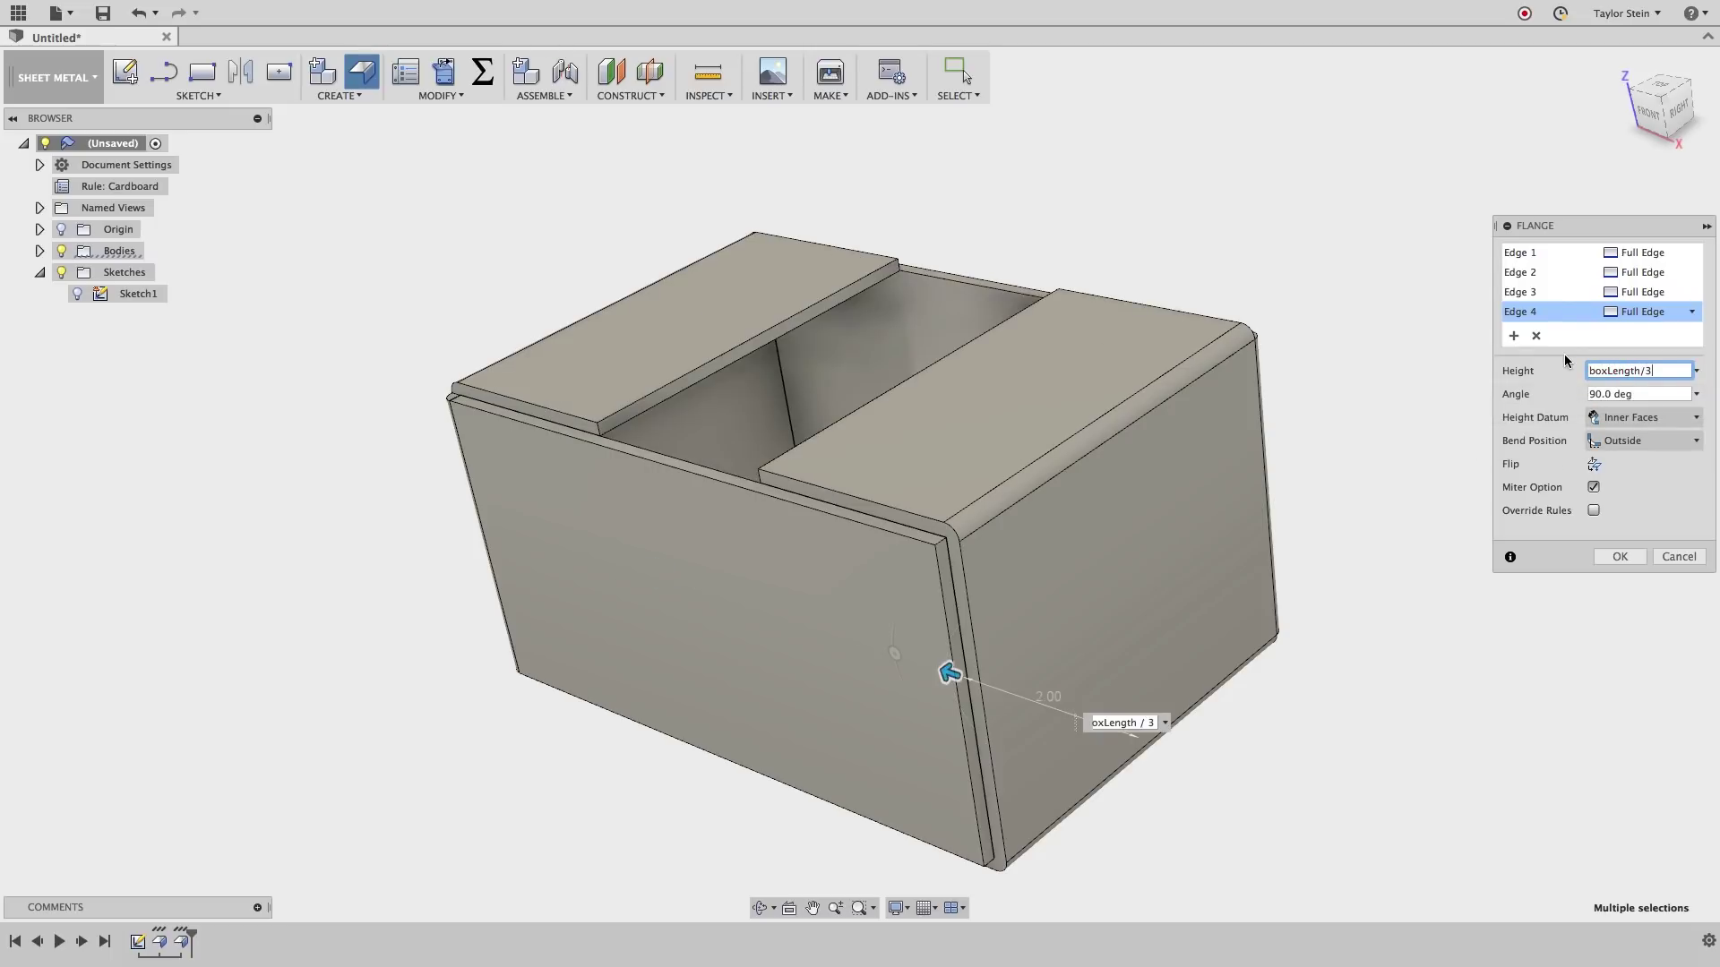